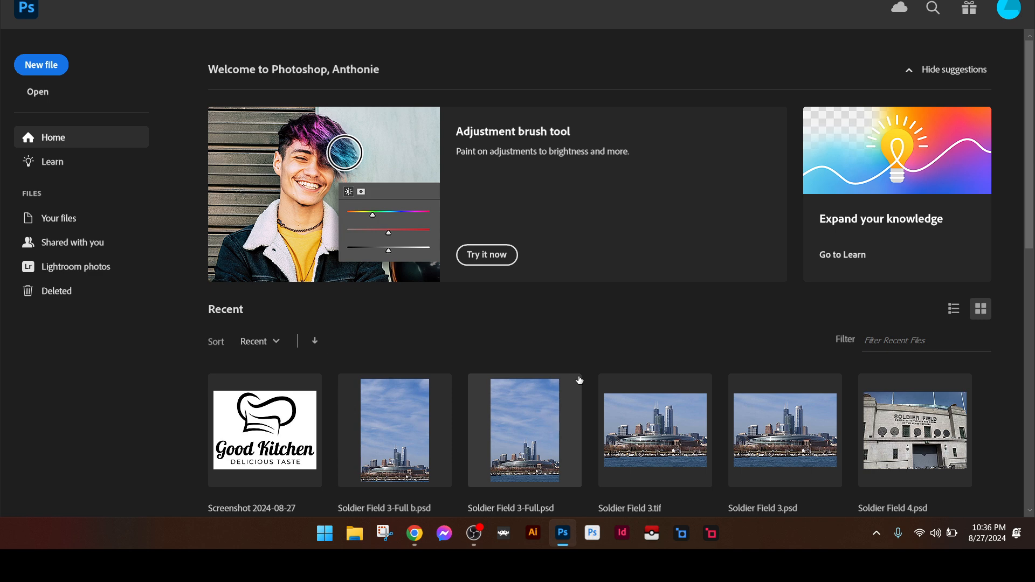
# Create a 24 x 24 inch document at 300 pixels/inch in 16-bit CMYK Color with a white background.
pyautogui.hotkey('ctrl', 'n')
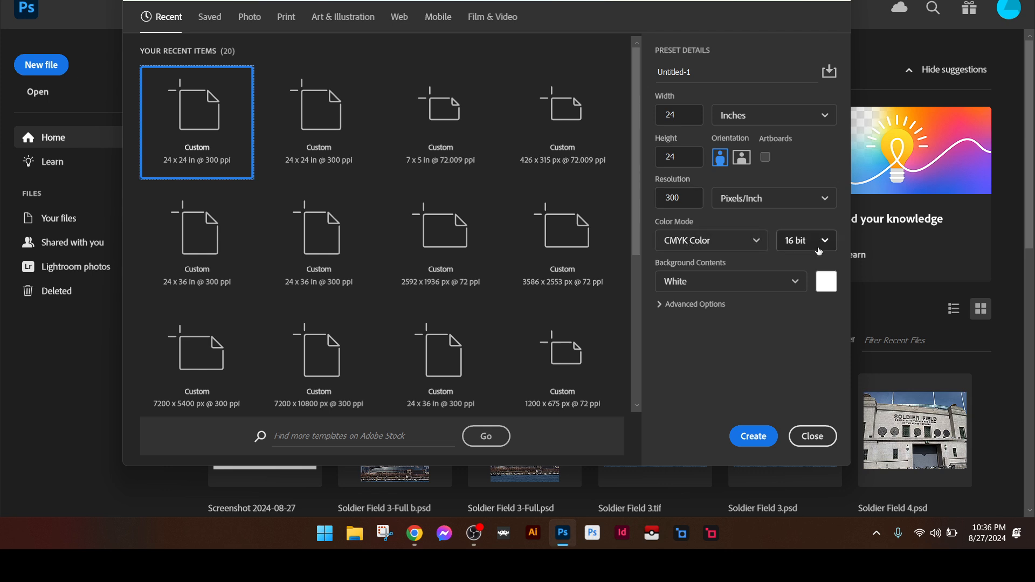
pyautogui.click(747, 436)
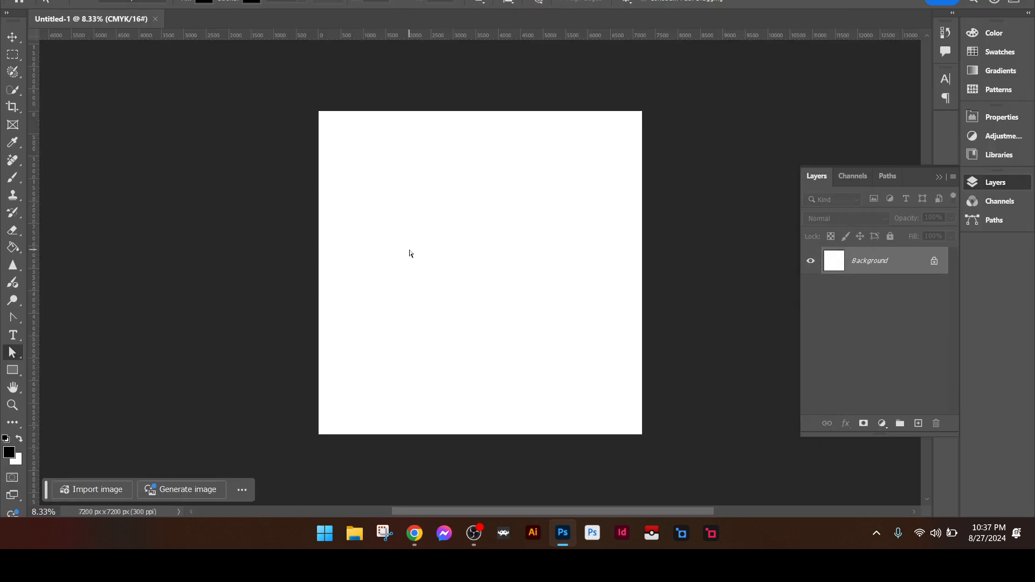
pyautogui.hotkey('ctrl', '0')
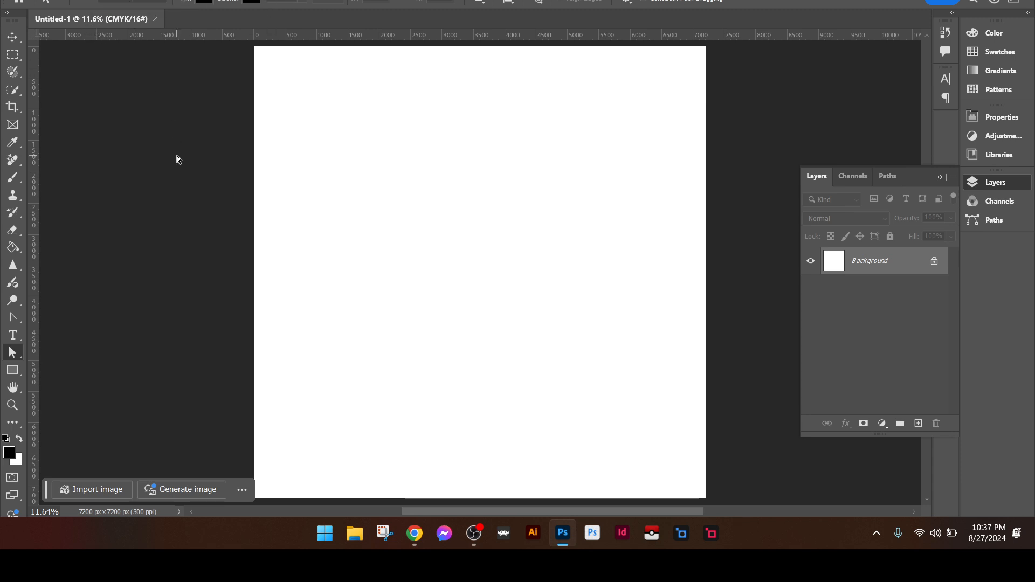
# Open Screenshot 2024-08-27 213405.png, float it in its own window and check its image size.
pyautogui.hotkey('ctrl', 'o')
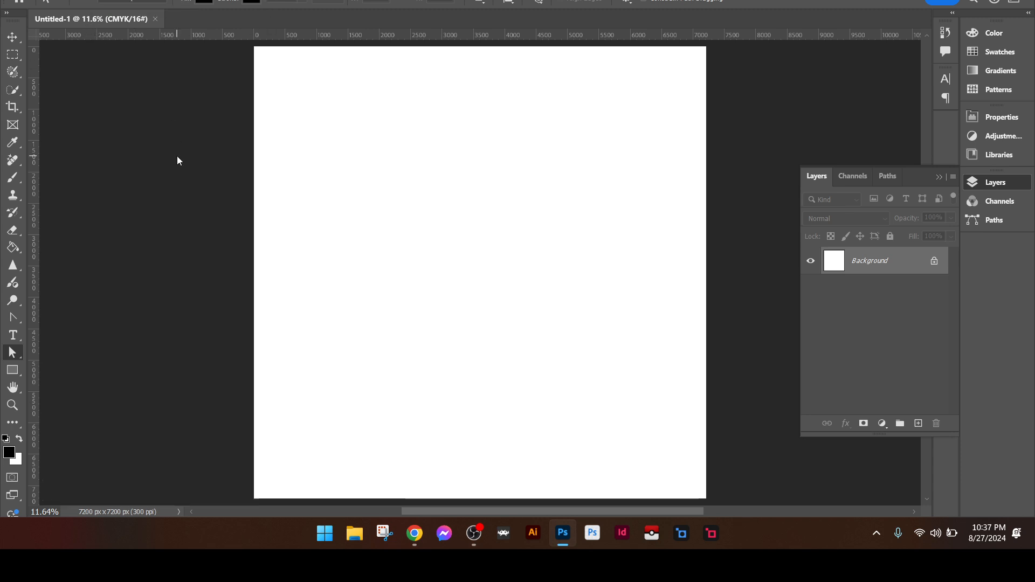
pyautogui.doubleClick(177, 83)
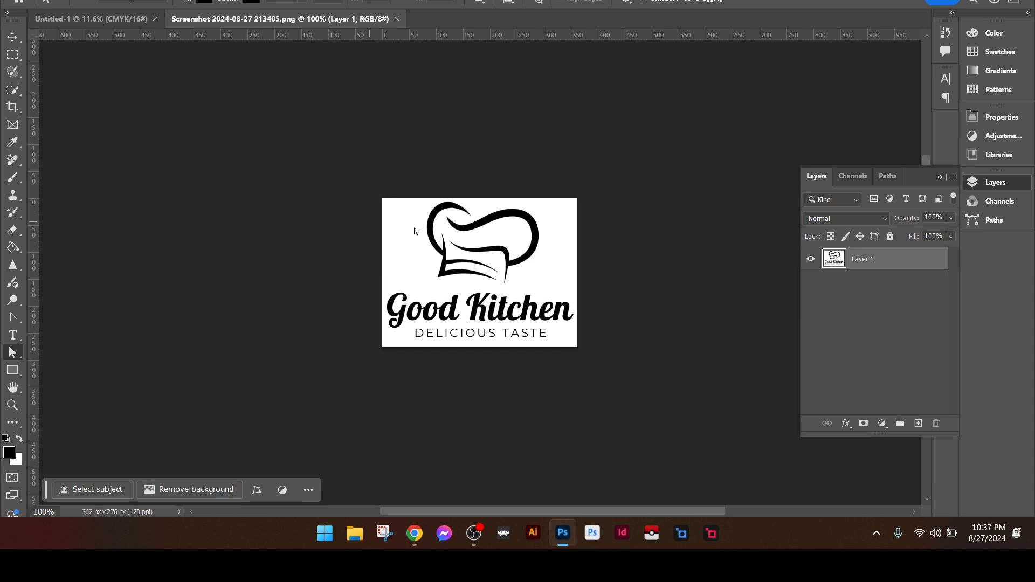
pyautogui.moveTo(328, 22); pyautogui.dragTo(320, 98)
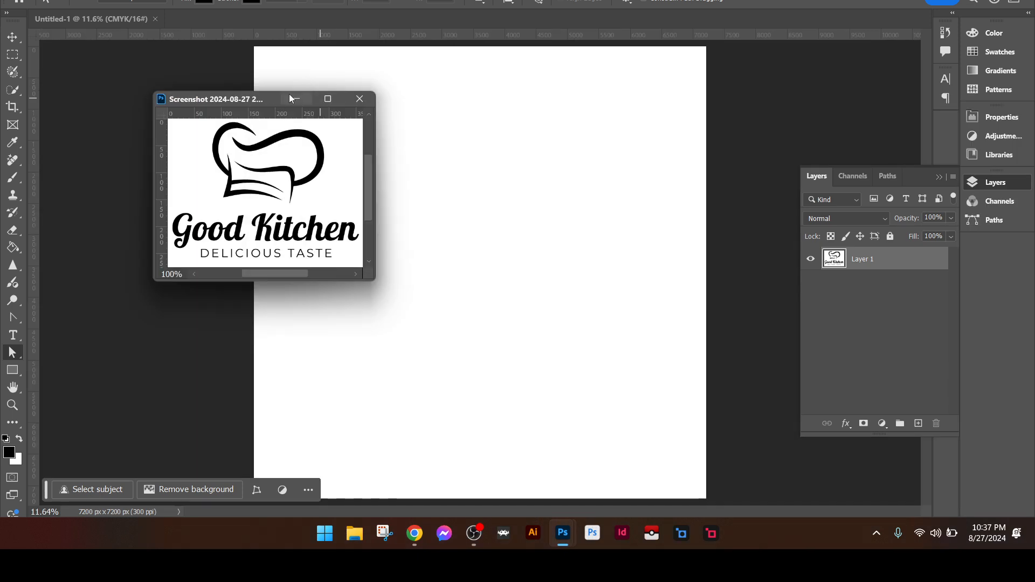
pyautogui.hotkey('ctrl', 'alt', 'i')
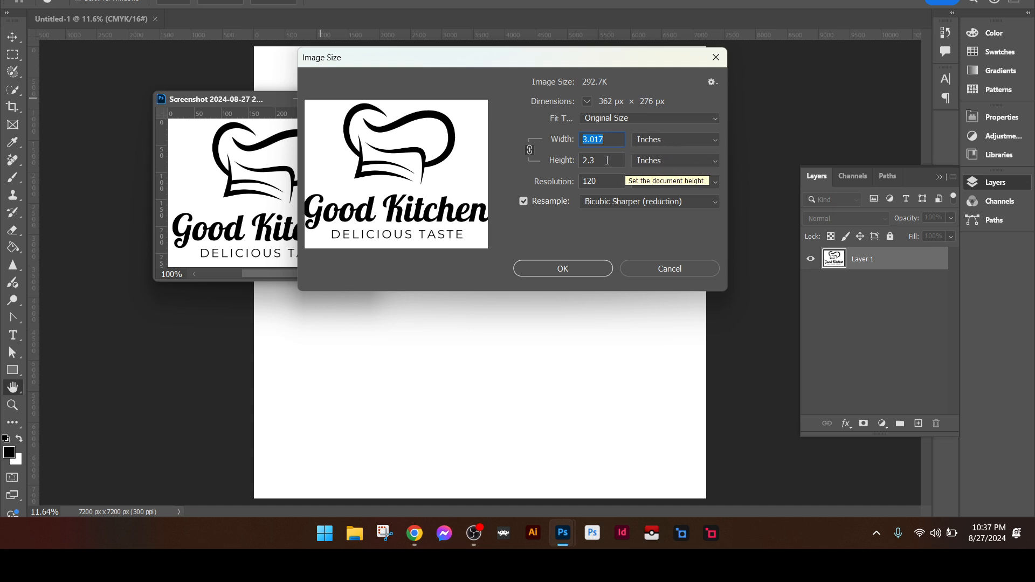
pyautogui.click(557, 271)
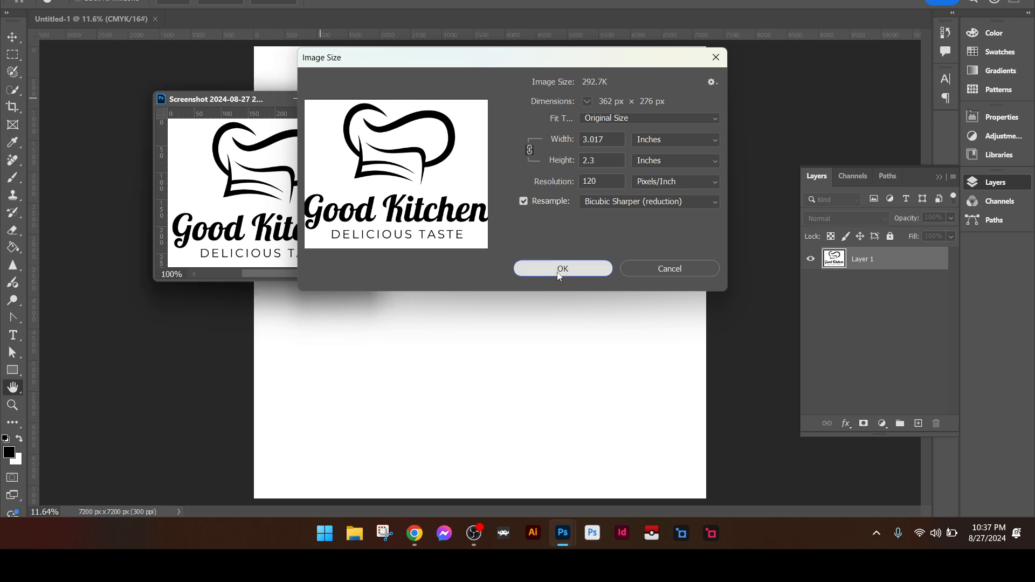
# Copy the Good Kitchen logo into the blank Untitled-1 document, accepting the different bit depth, and close the screenshot file.
pyautogui.click(12, 36)
pyautogui.moveTo(208, 146); pyautogui.dragTo(482, 263)
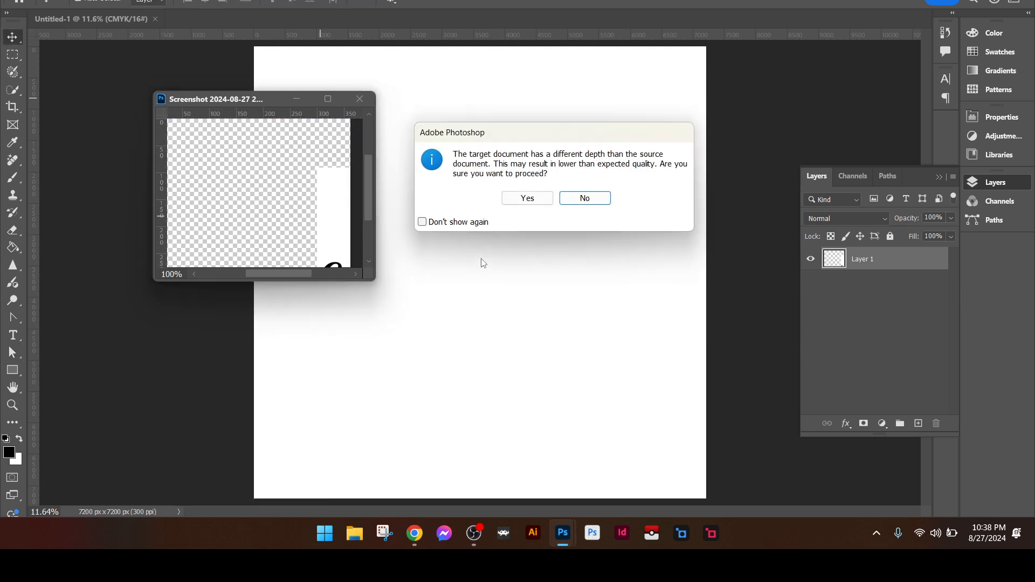
pyautogui.click(527, 198)
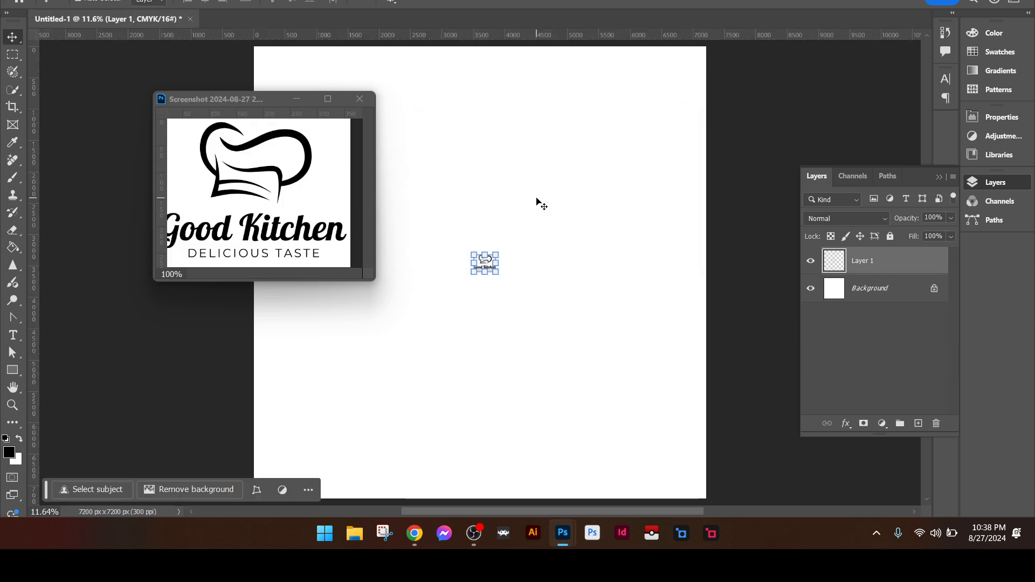
pyautogui.click(359, 99)
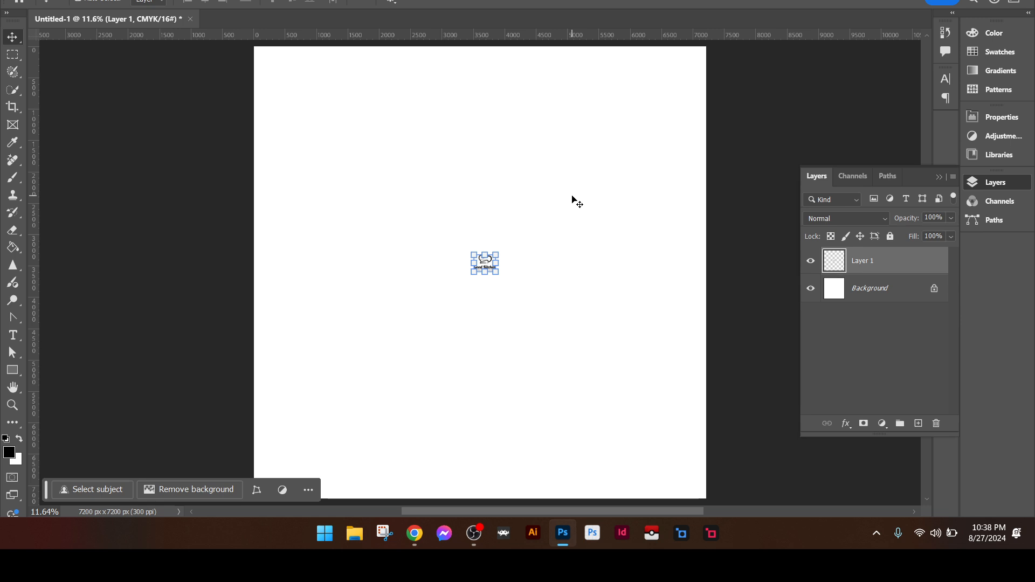
# Scale the logo up proportionally about its centre until it nearly fills the canvas width.
pyautogui.hotkey('ctrl', '1')
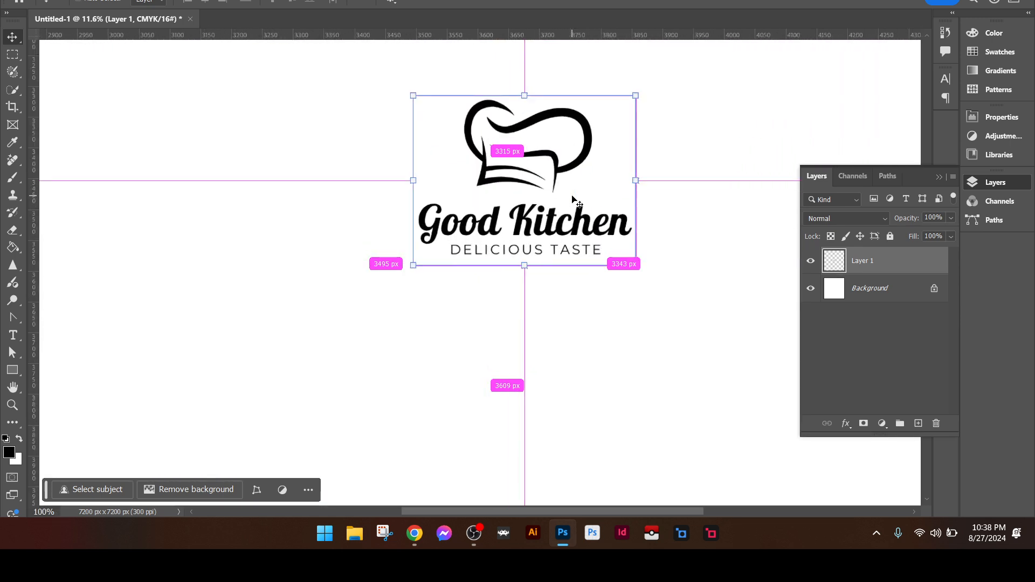
pyautogui.hotkey('ctrl', '+')
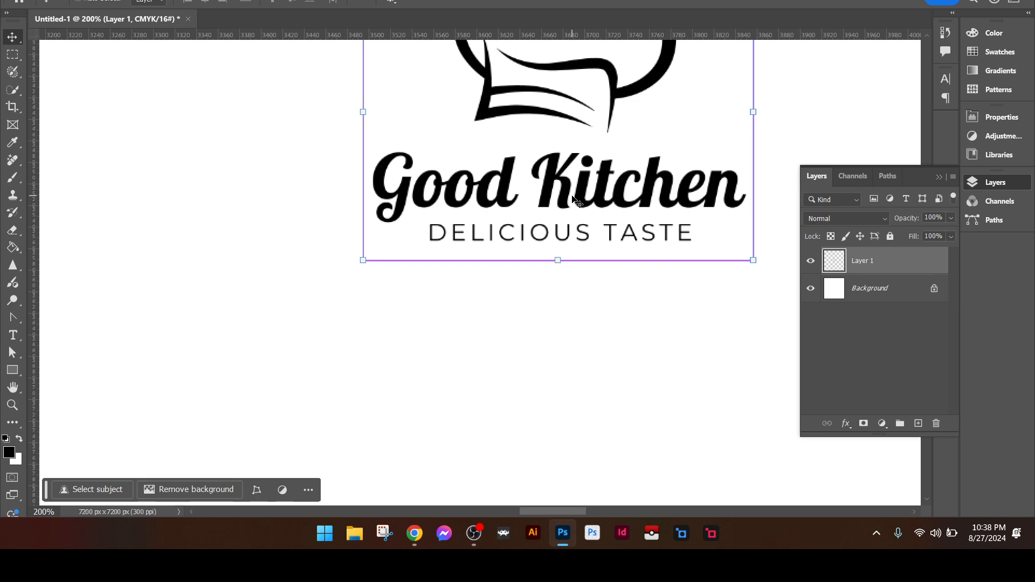
pyautogui.hotkey('ctrl', '0')
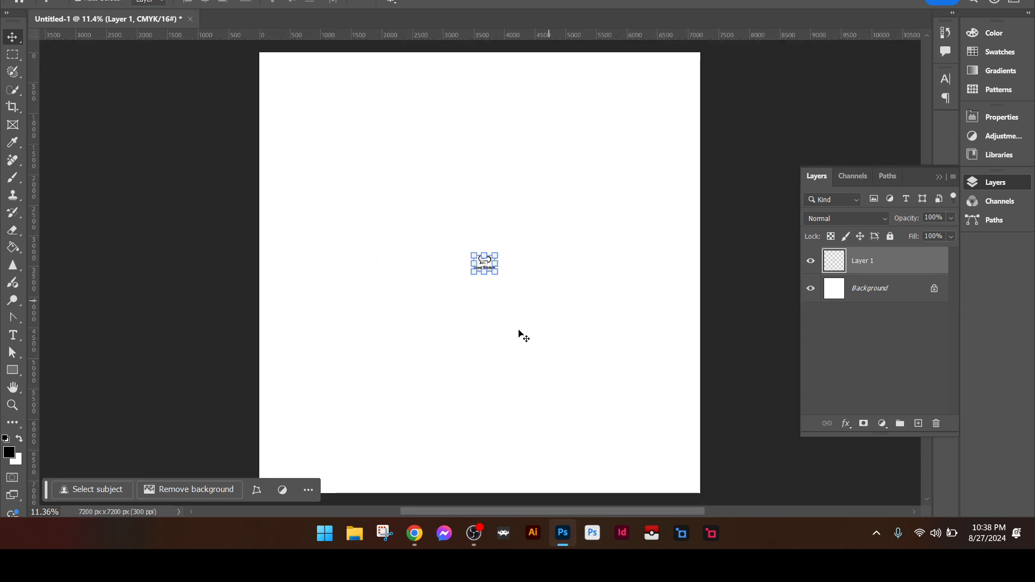
pyautogui.click(497, 274)
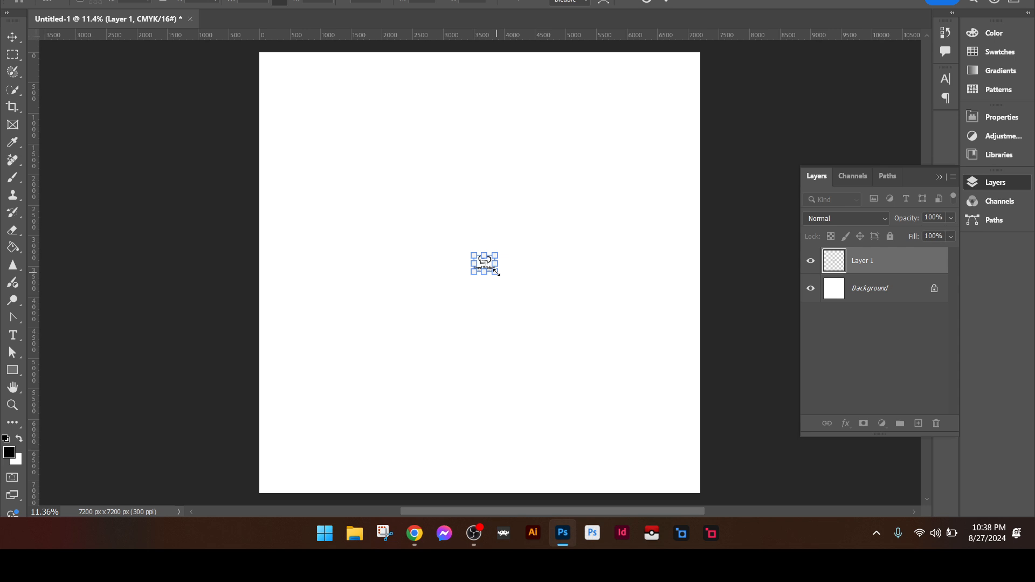
pyautogui.moveTo(497, 274); pyautogui.dragTo(693, 427)
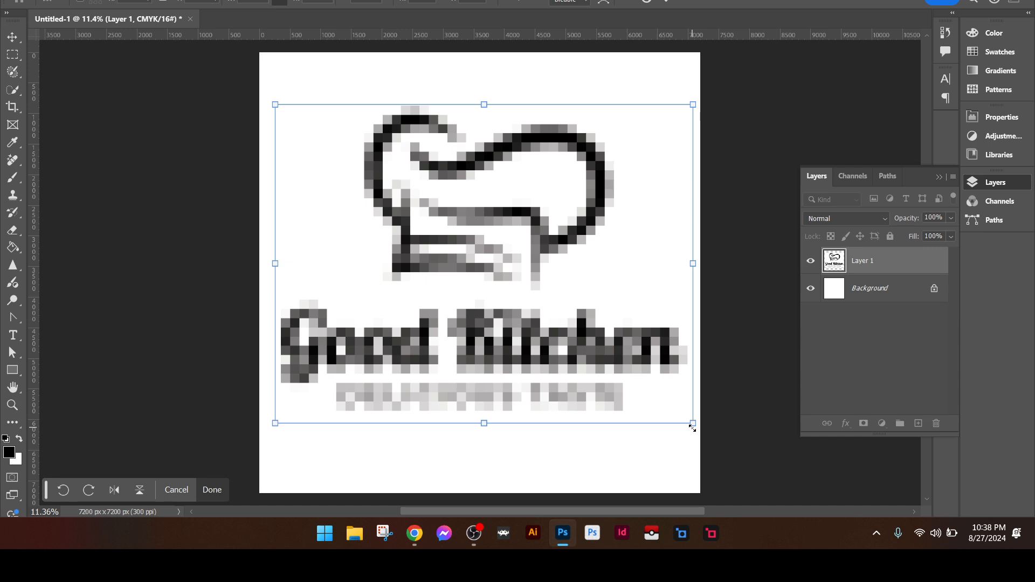
pyautogui.press('Return')
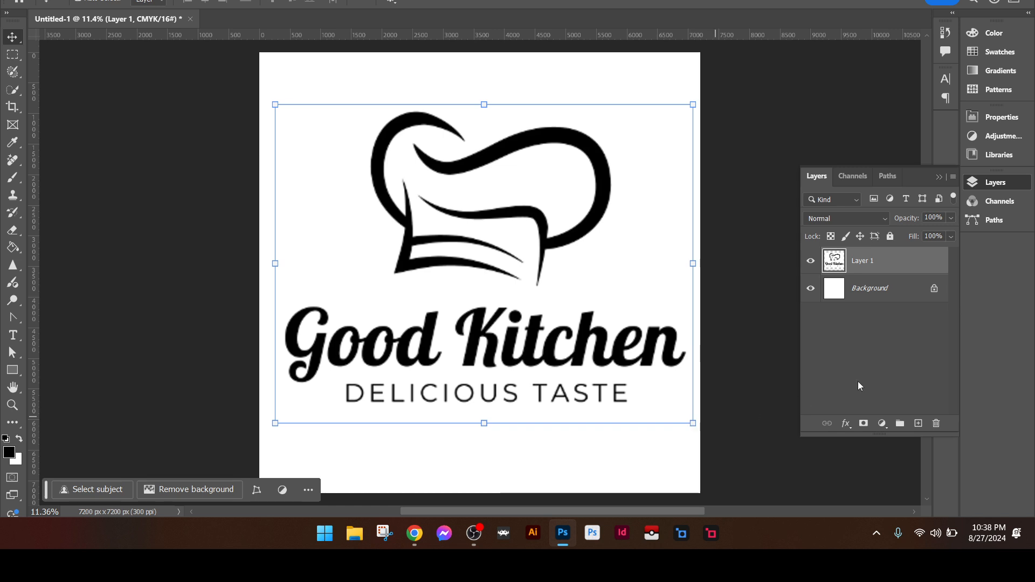
# Add an empty layer above the logo, then activate the Content-Aware Tracing Tool with the logo layer selected.
pyautogui.click(919, 423)
pyautogui.click(857, 289)
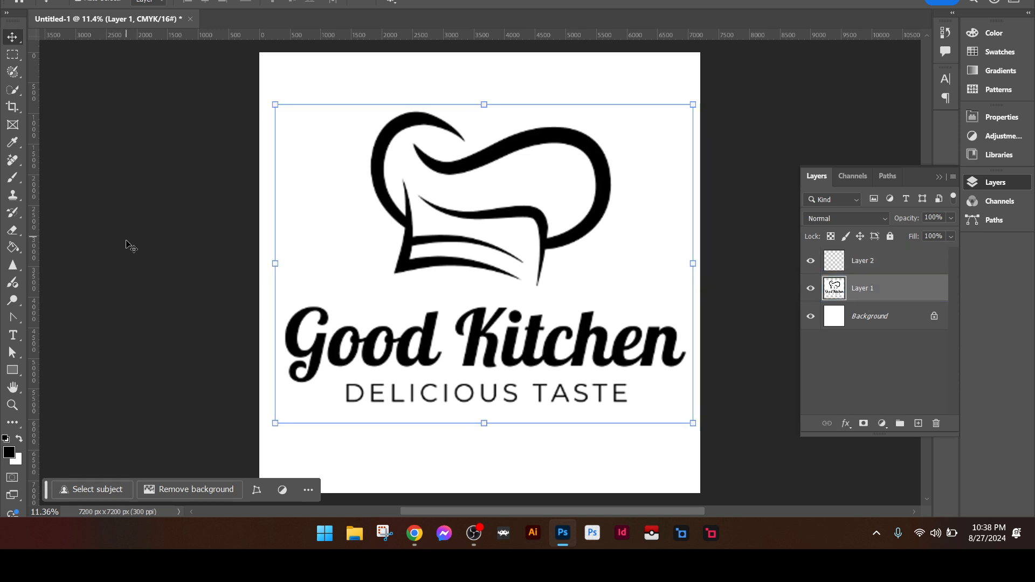
pyautogui.click(16, 318)
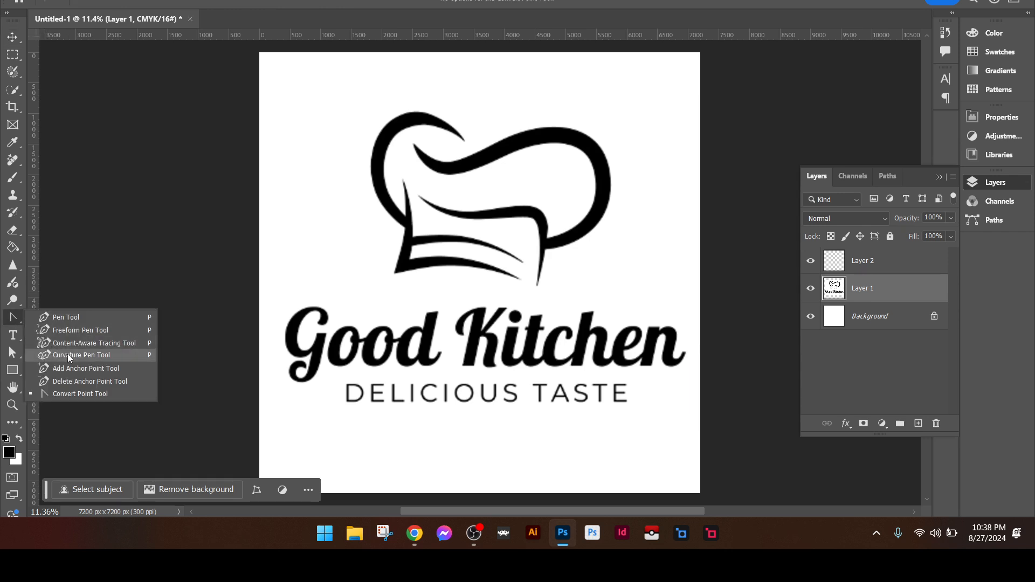
pyautogui.click(122, 345)
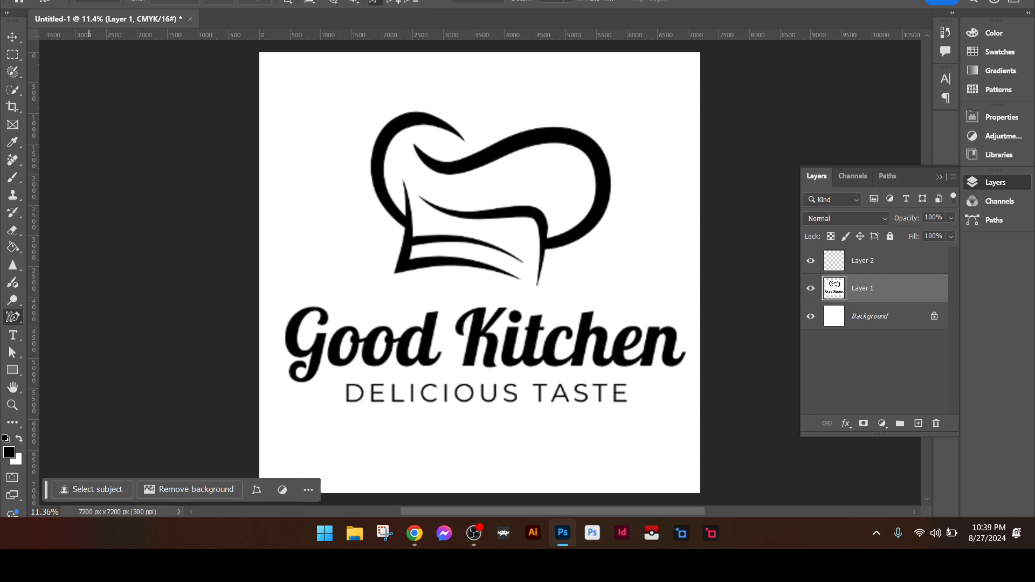
# Check in the Technology Previews preferences whether the Content-Aware Tracing Tool is enabled.
pyautogui.click(73, 0)
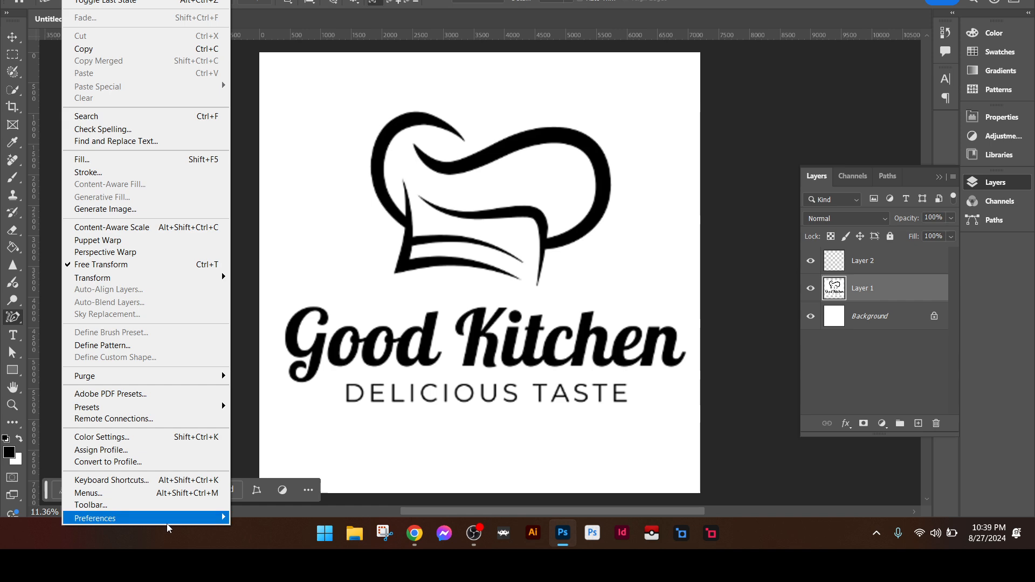
pyautogui.moveTo(168, 521)
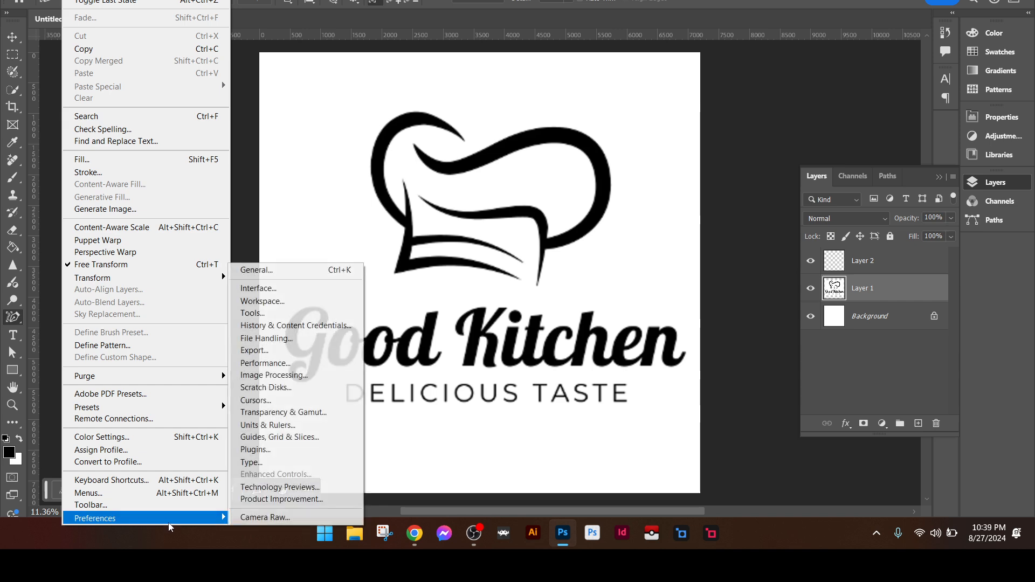
pyautogui.click(310, 490)
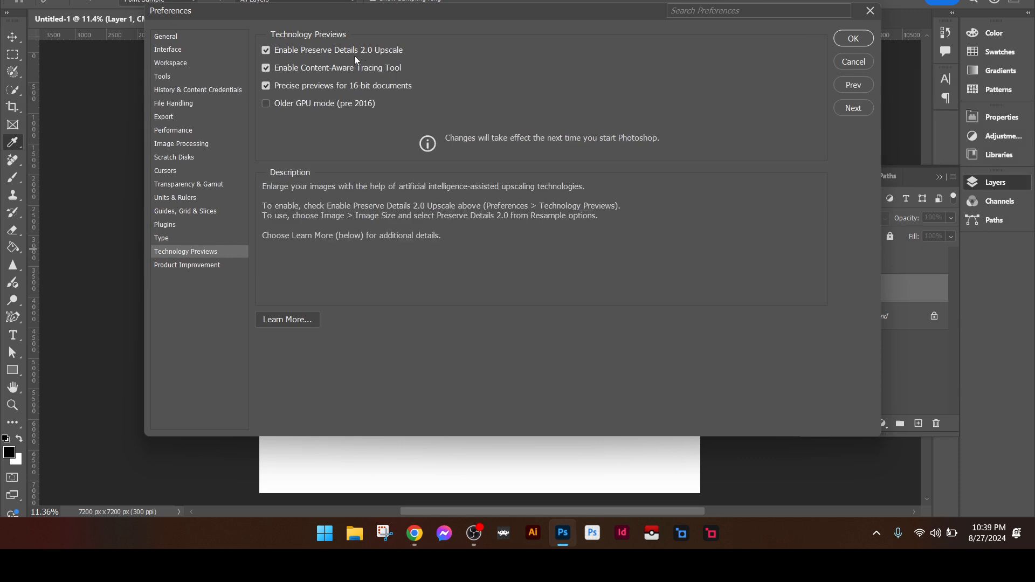
pyautogui.moveTo(309, 71)
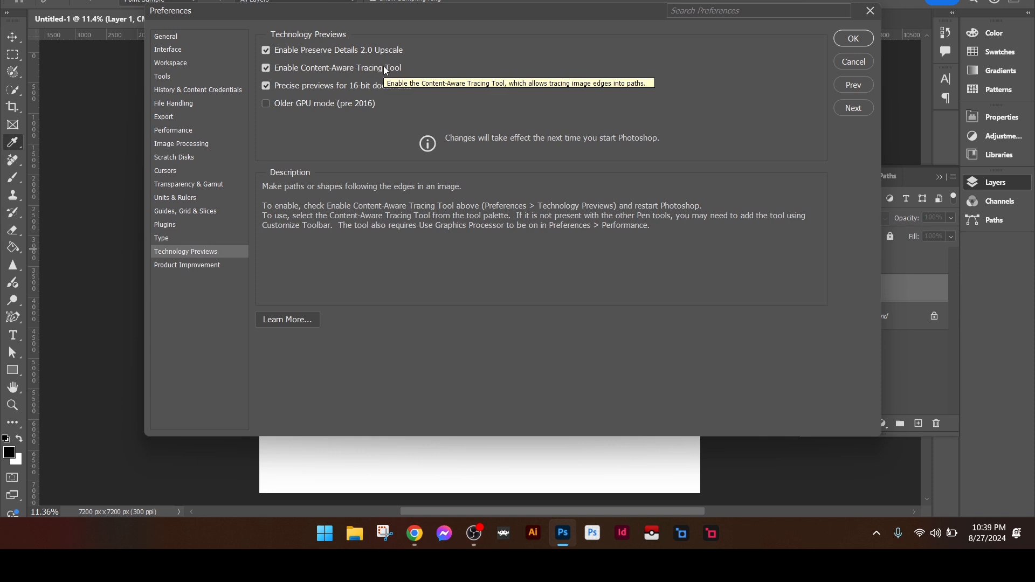
pyautogui.click(841, 42)
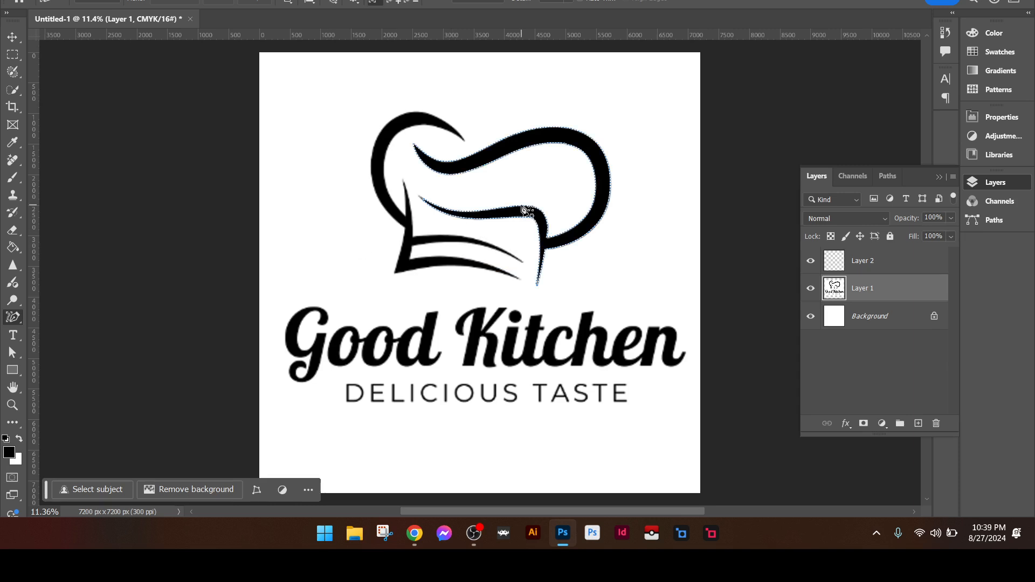
# Trace the outlines of all the chef hat's black strokes into a path with the Content-Aware Tracing Tool.
pyautogui.click(524, 151)
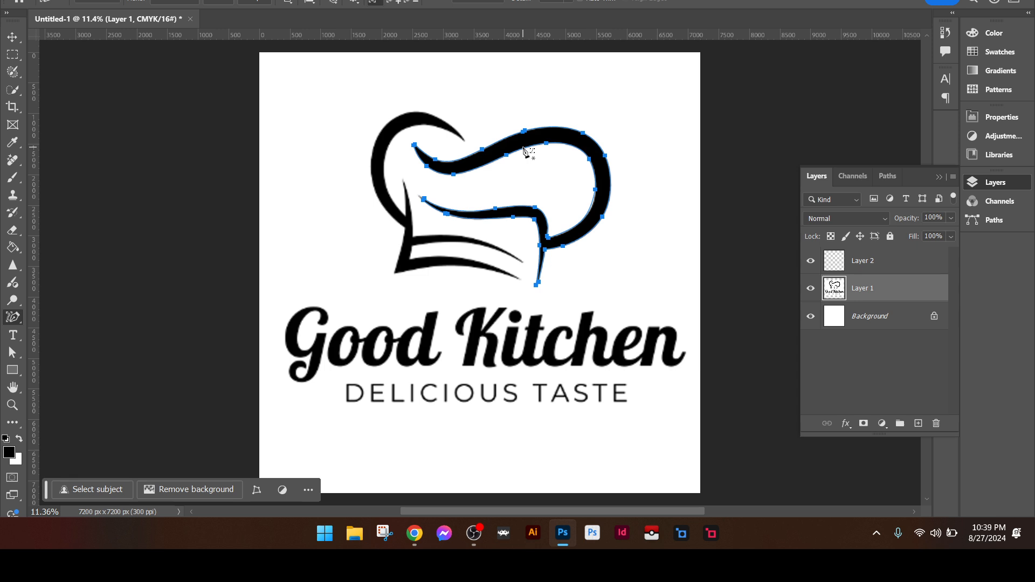
pyautogui.click(388, 153)
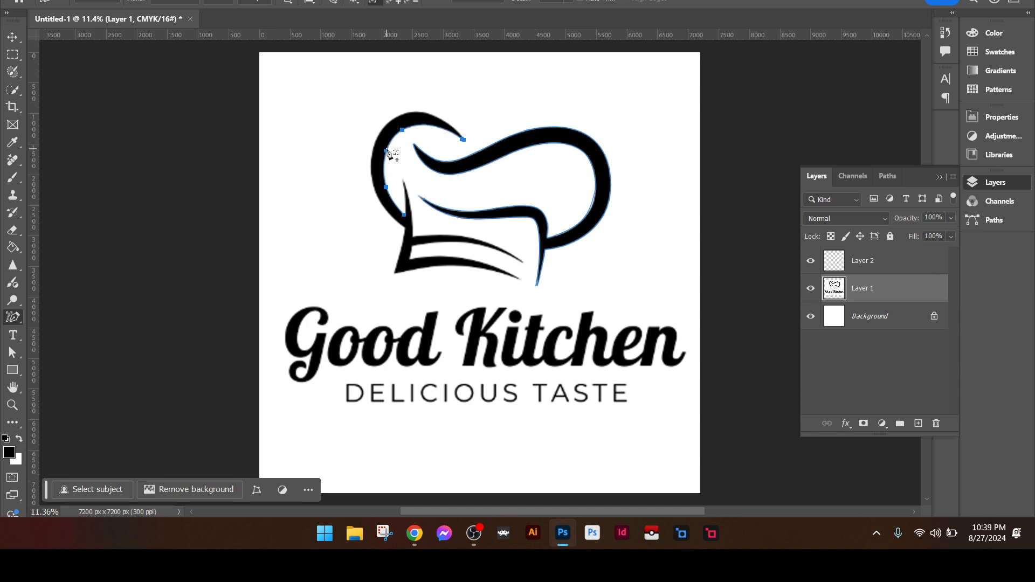
pyautogui.click(402, 117)
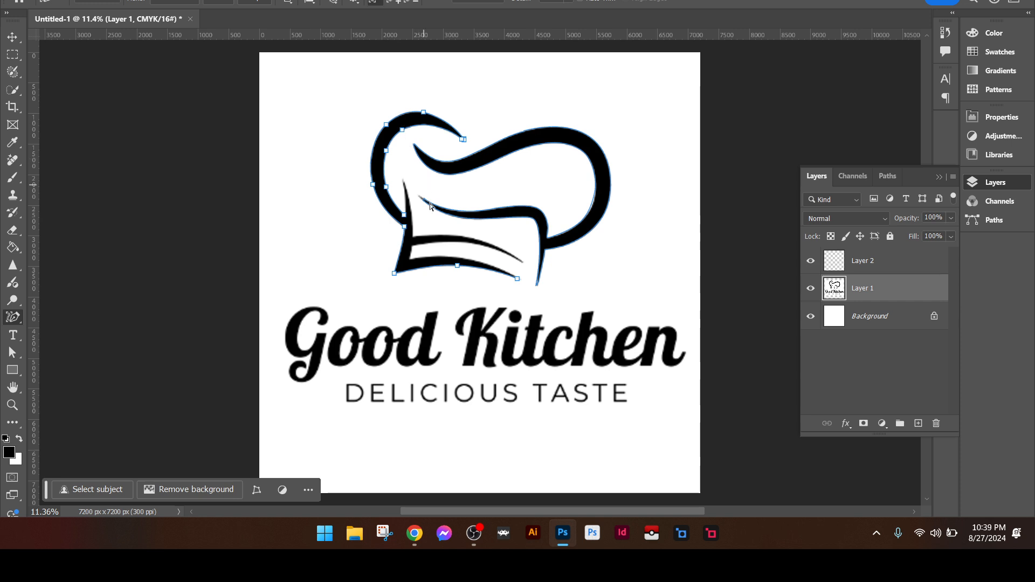
pyautogui.click(439, 245)
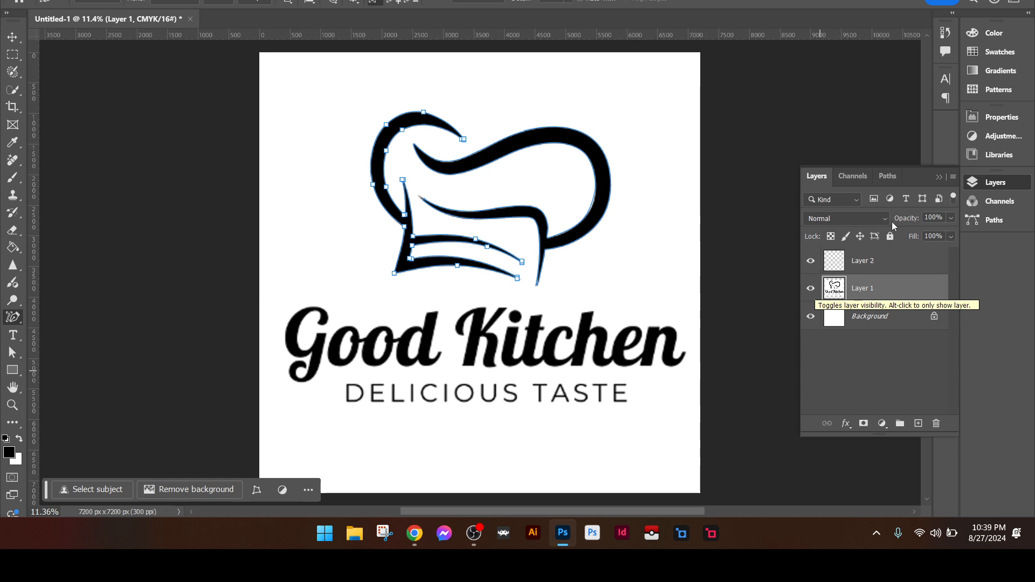
# Load the chef hat's work path as a selection, clearing the first attempt and loading it again.
pyautogui.click(888, 176)
pyautogui.click(858, 227)
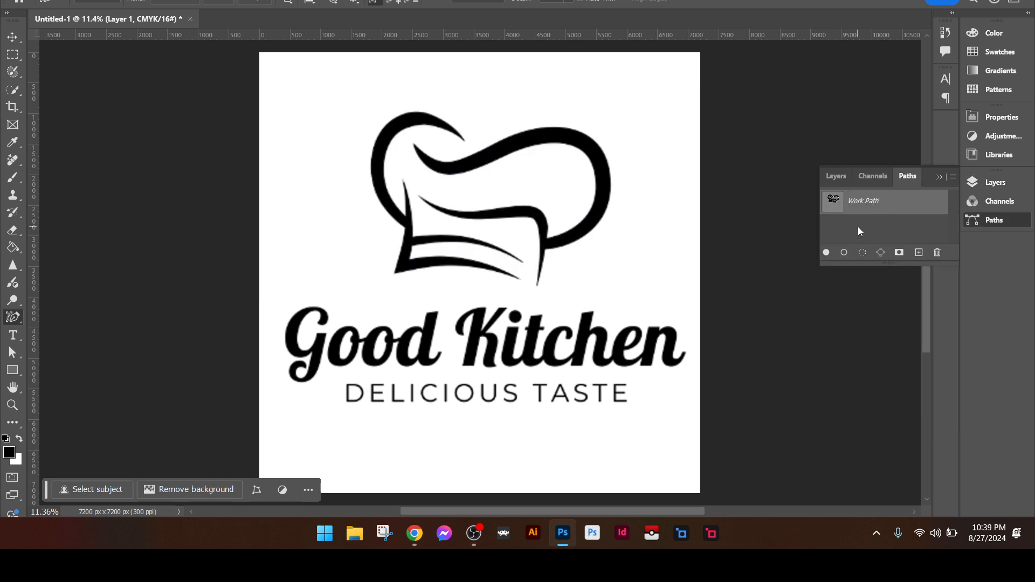
pyautogui.keyDown('ctrl'); pyautogui.click(832, 200); pyautogui.keyUp('ctrl')
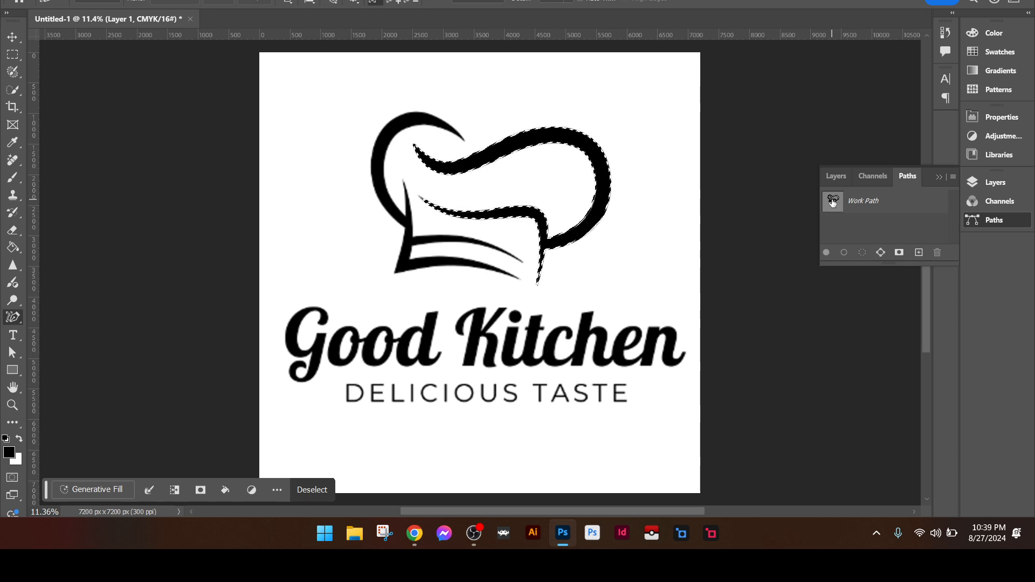
pyautogui.moveTo(832, 202)
pyautogui.mouseDown()
pyautogui.moveTo(839, 228)
pyautogui.moveTo(833, 204)
pyautogui.mouseUp()
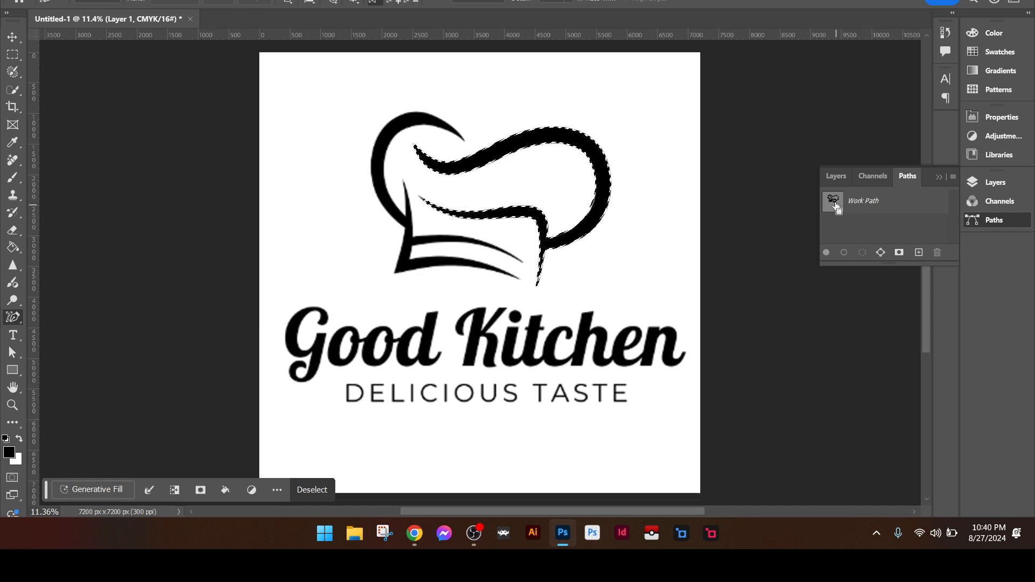
pyautogui.hotkey('ctrl', 'd')
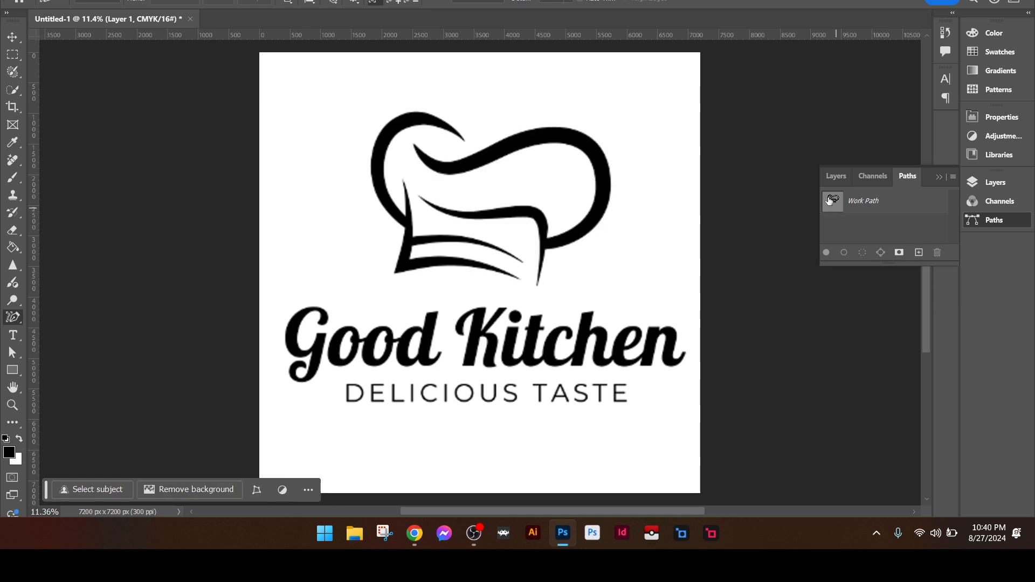
pyautogui.click(829, 202)
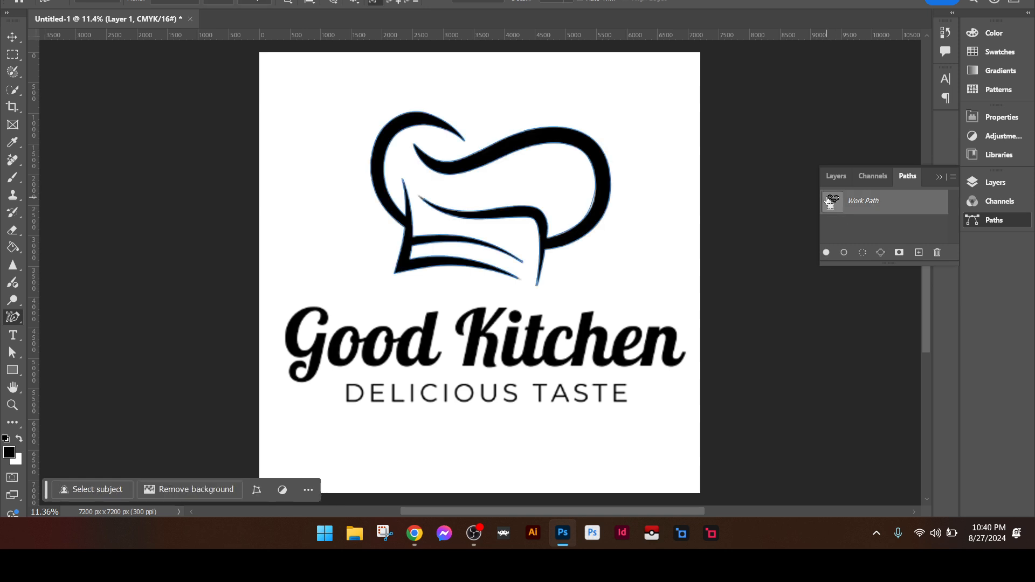
pyautogui.keyDown('ctrl'); pyautogui.click(831, 201); pyautogui.keyUp('ctrl')
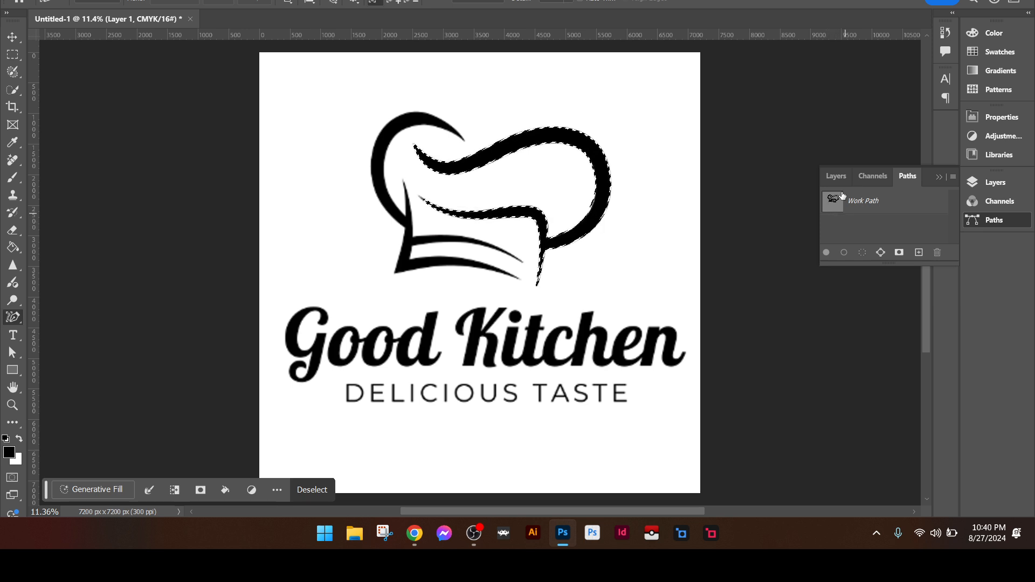
# Clear the selection of the chef hat's right strokes.
pyautogui.click(837, 177)
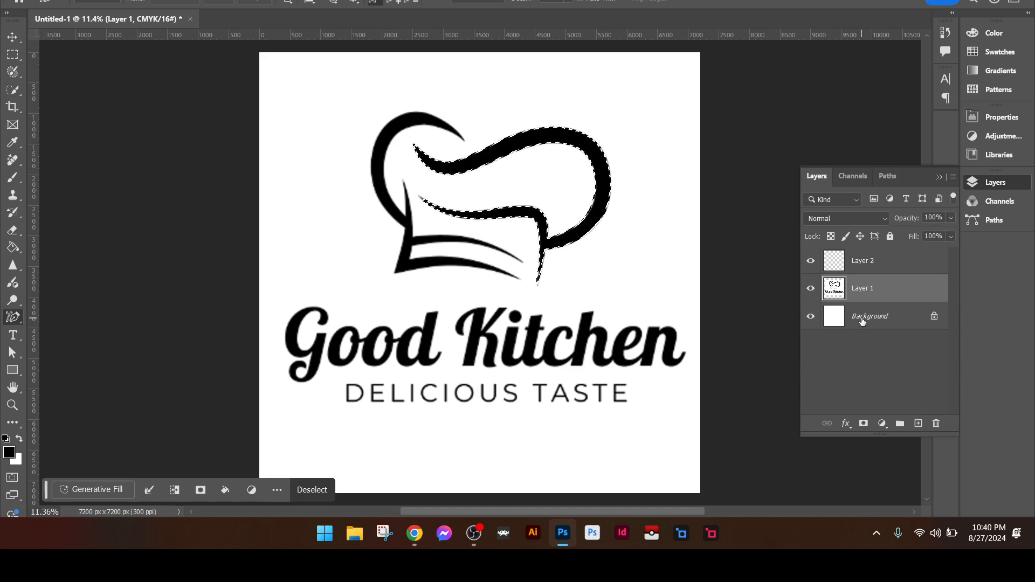
pyautogui.hotkey('ctrl', 'd')
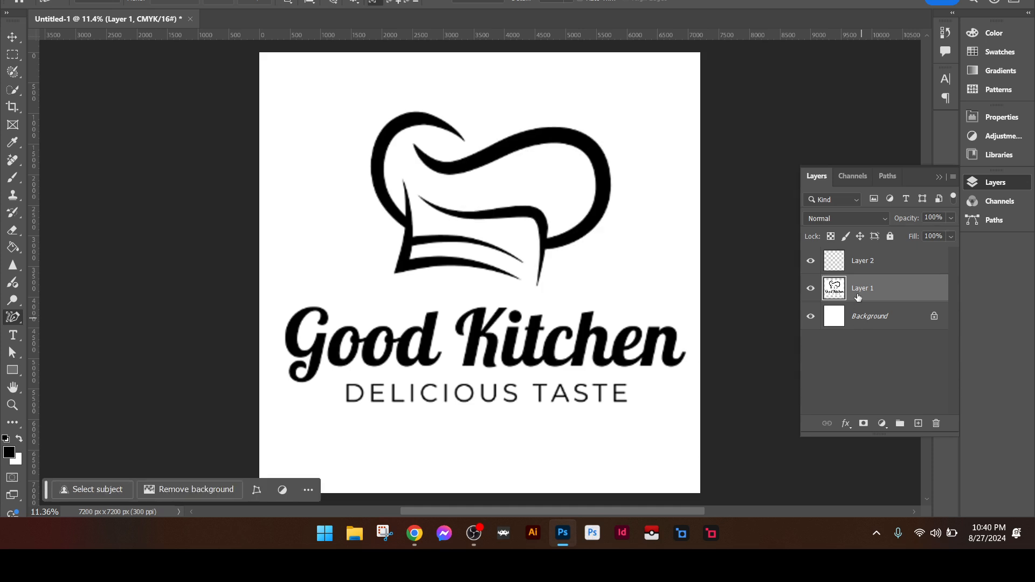
pyautogui.click(884, 177)
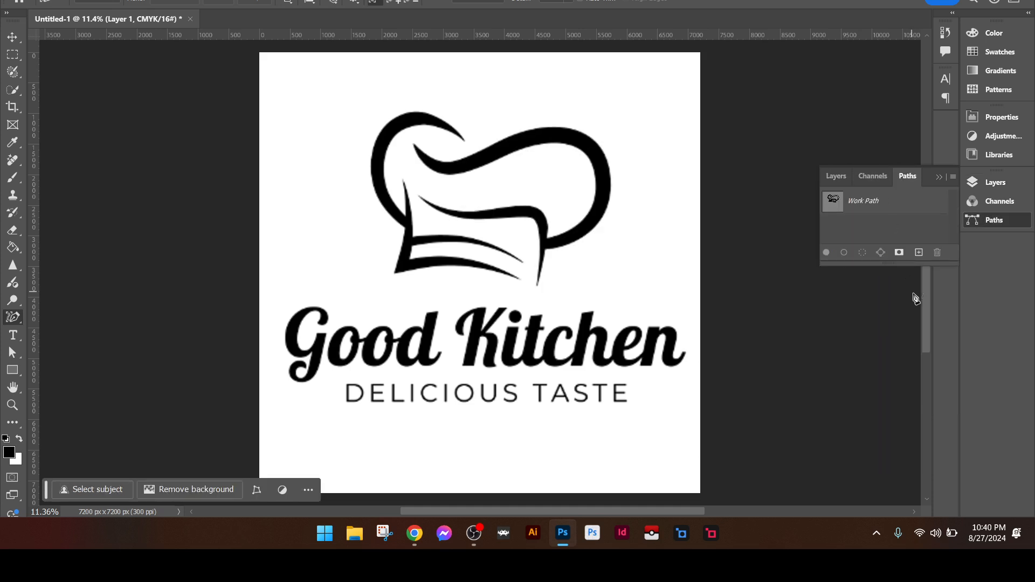
# Try to trace the chef hat's left curve and band strokes into a new path with the Content-Aware Tracing Tool.
pyautogui.click(919, 254)
pyautogui.click(835, 176)
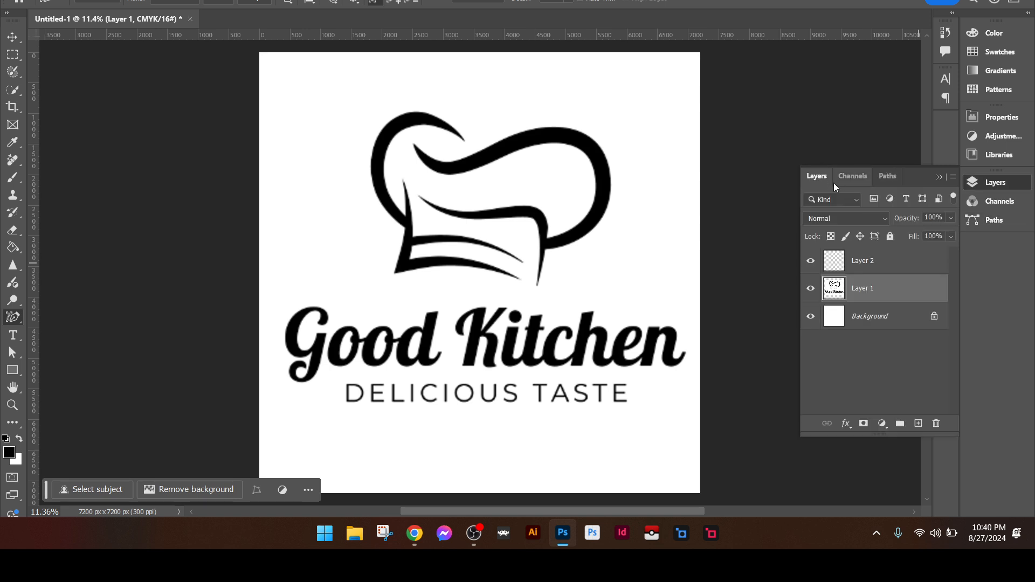
pyautogui.click(389, 151)
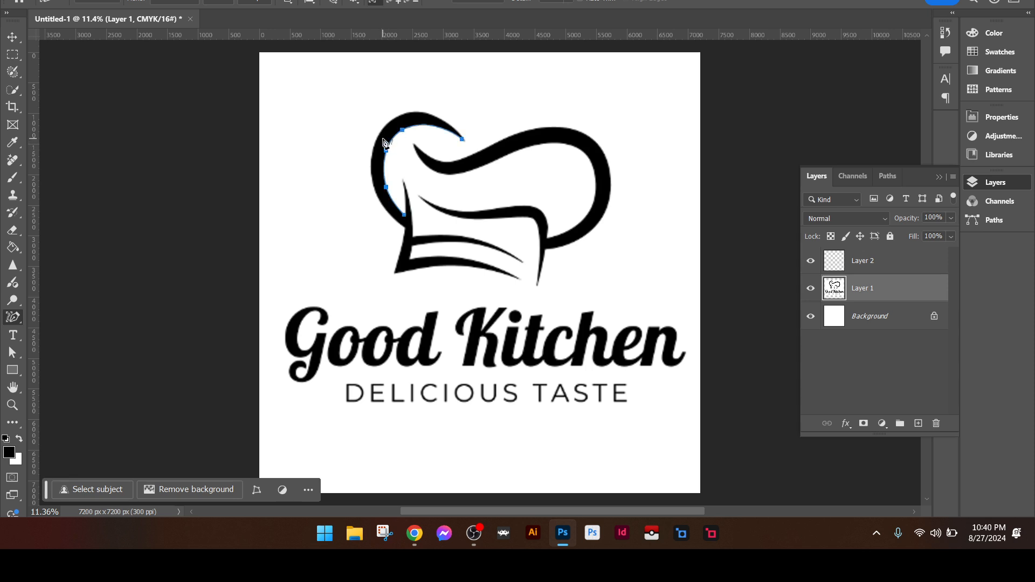
pyautogui.click(383, 139)
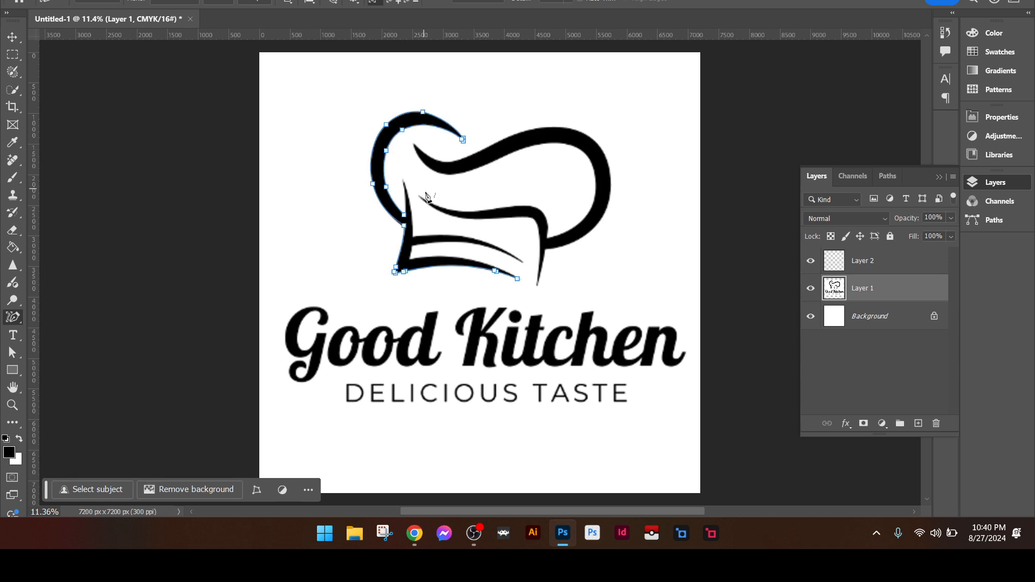
pyautogui.click(416, 220)
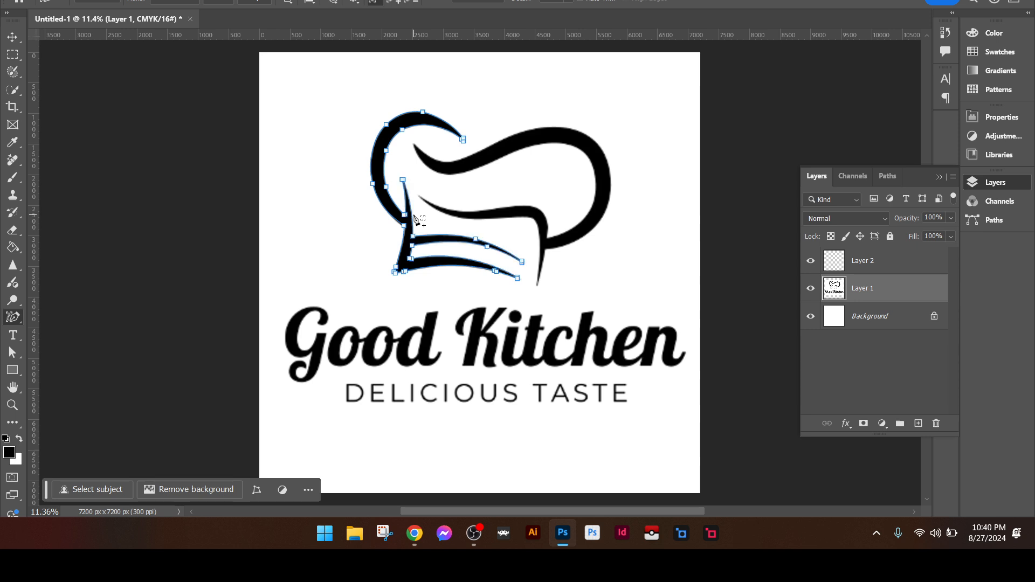
# Try to load the new path as a selection, undo back through its tracing, and delete the path.
pyautogui.click(887, 177)
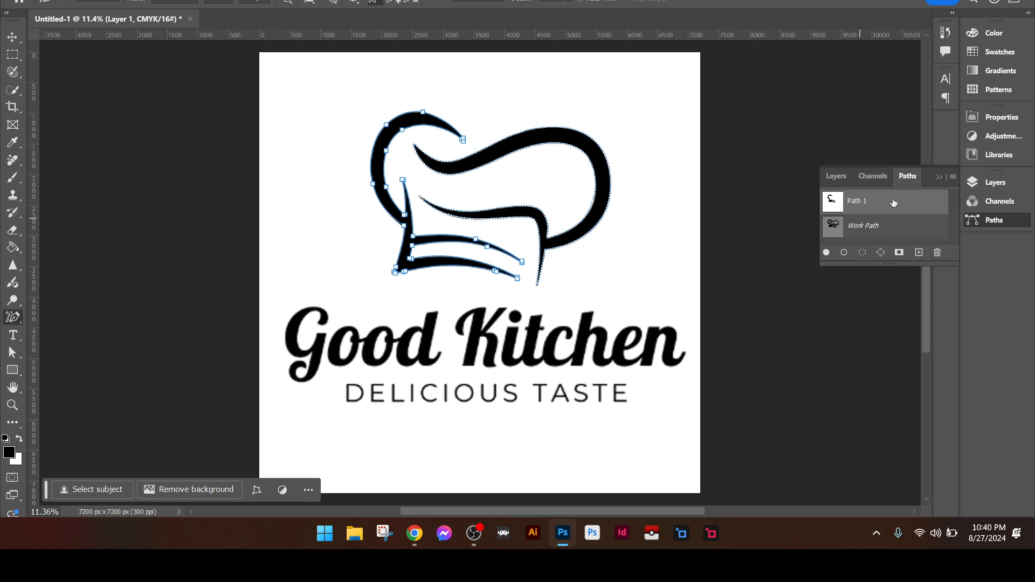
pyautogui.keyDown('ctrl'); pyautogui.click(831, 201); pyautogui.keyUp('ctrl')
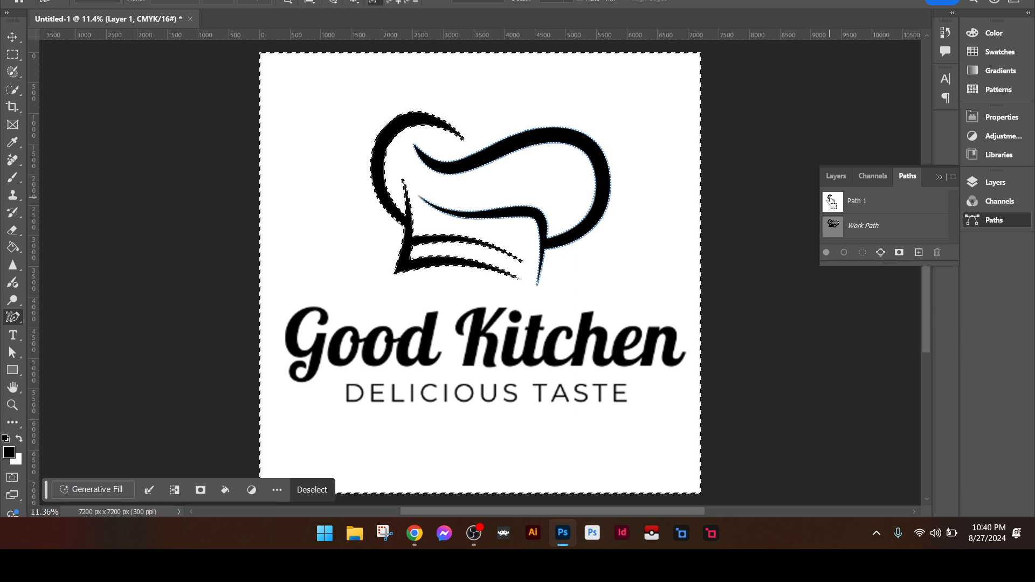
pyautogui.hotkey('ctrl', 'z')
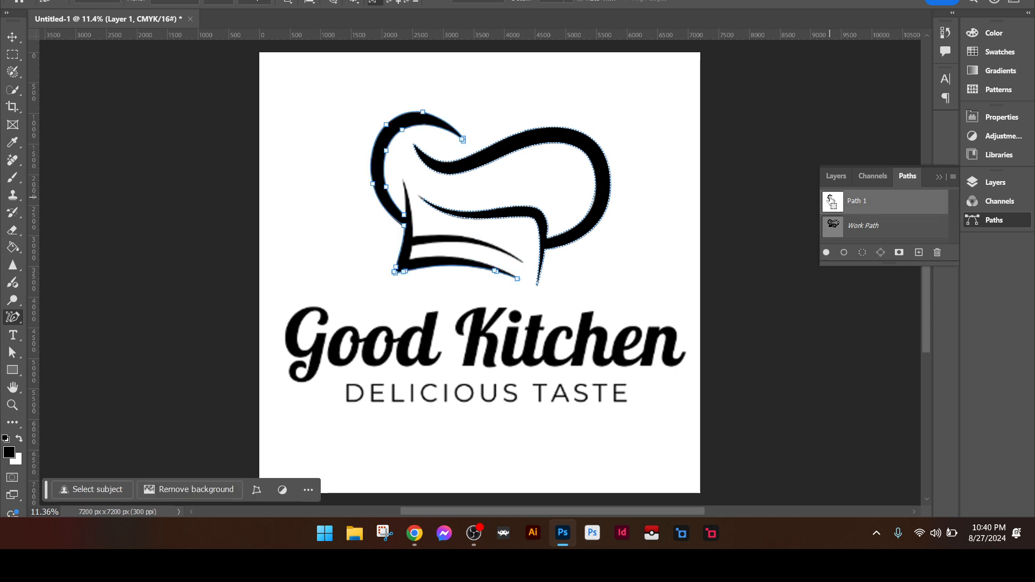
pyautogui.keyDown('ctrl'); pyautogui.click(831, 201); pyautogui.keyUp('ctrl')
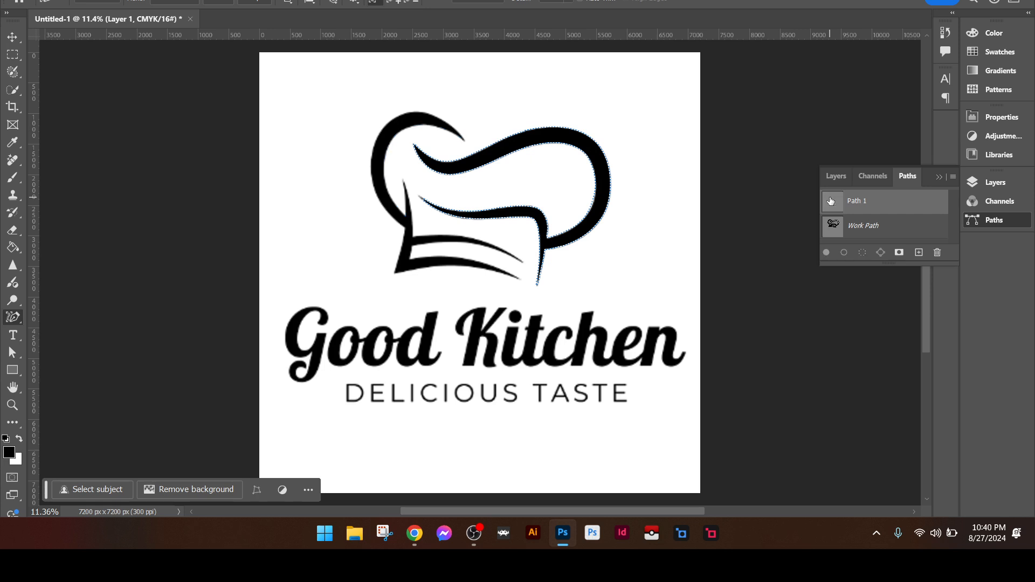
pyautogui.moveTo(896, 203); pyautogui.dragTo(937, 253)
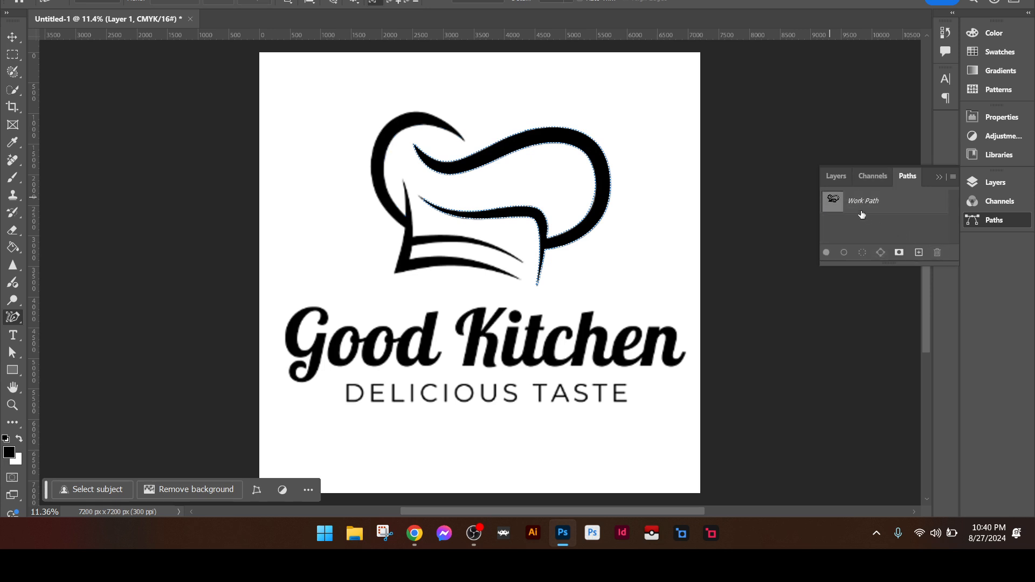
# Create another new path and trace the upper inner edge of the chef hat's left curve into it.
pyautogui.click(918, 252)
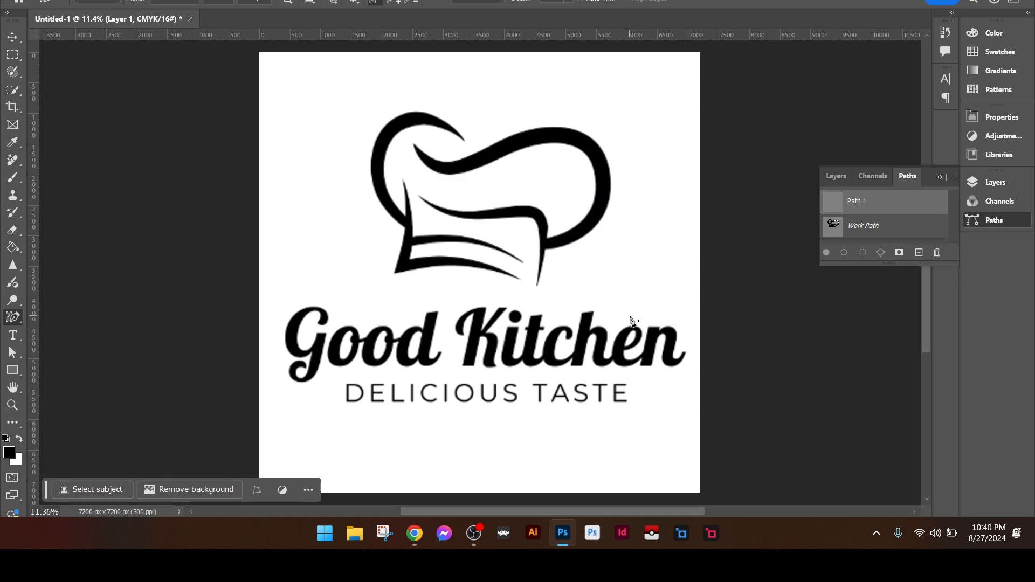
pyautogui.hotkey('ctrl', '+')
pyautogui.hotkey('ctrl', '+')
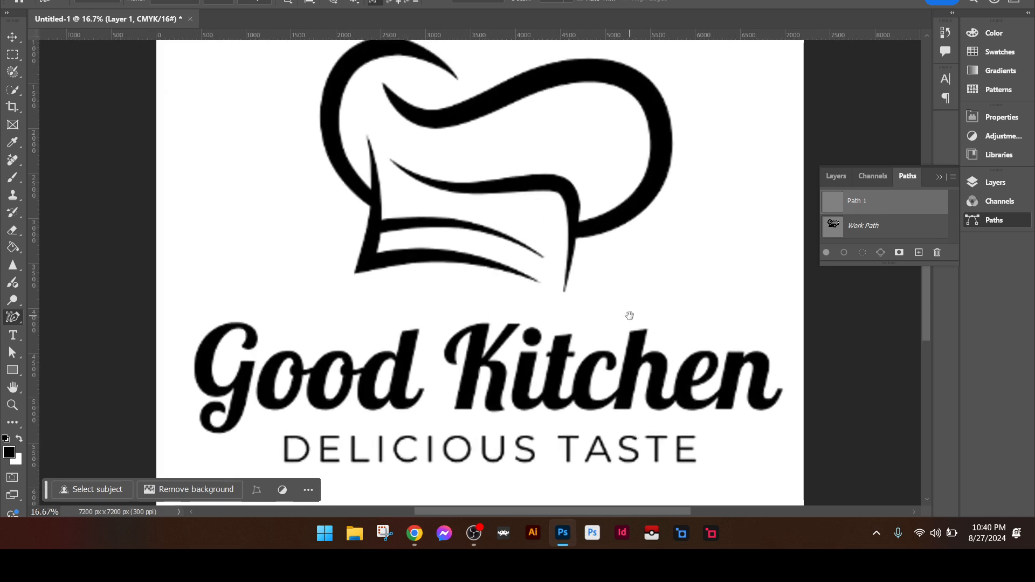
pyautogui.moveTo(341, 97); pyautogui.dragTo(377, 188)
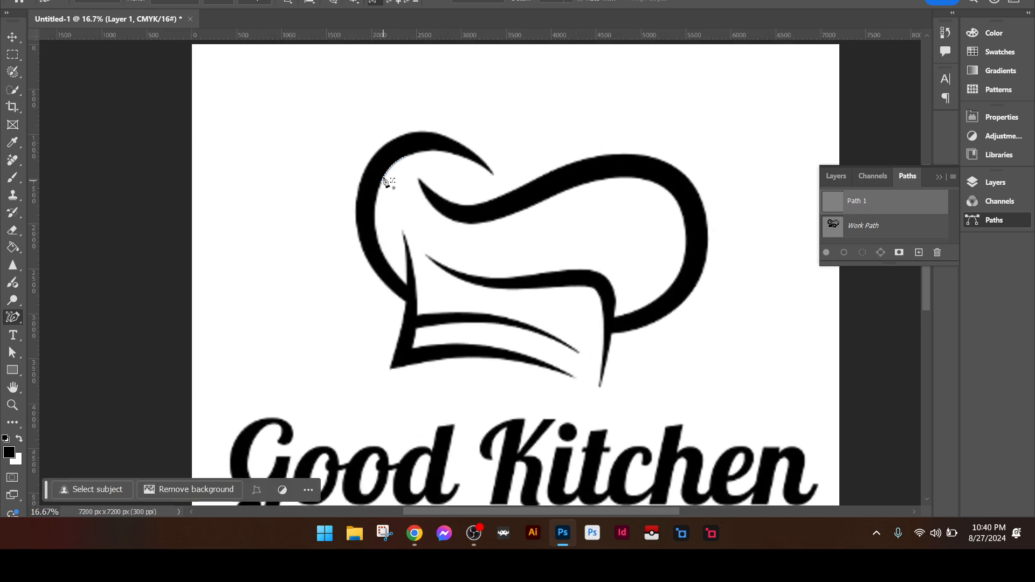
pyautogui.click(386, 178)
pyautogui.click(383, 180)
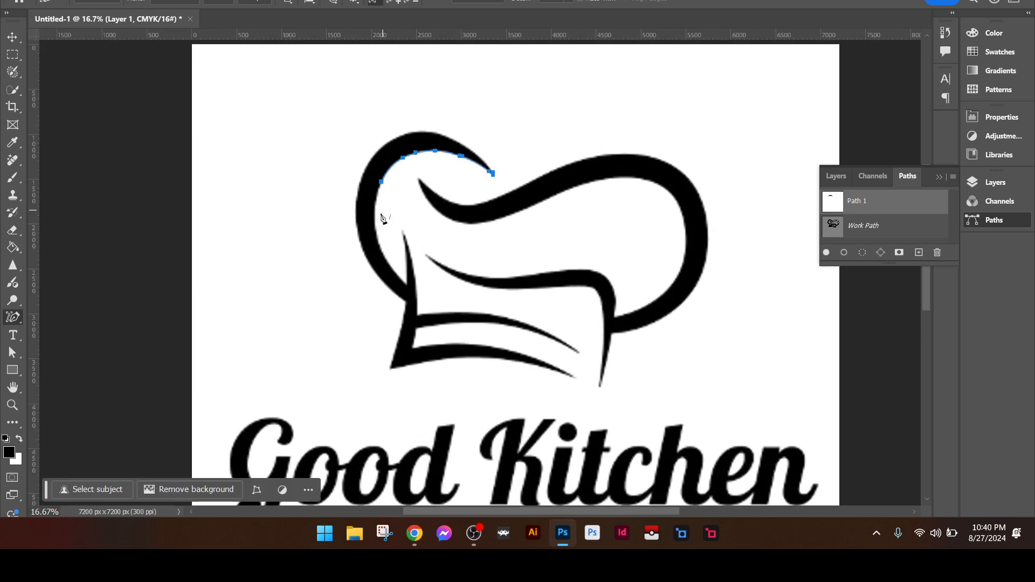
# Trace the rest of the left curve's outline, the hat's lower-left edge and the short spike into Path 1.
pyautogui.click(381, 251)
pyautogui.click(405, 282)
pyautogui.click(469, 151)
pyautogui.click(360, 243)
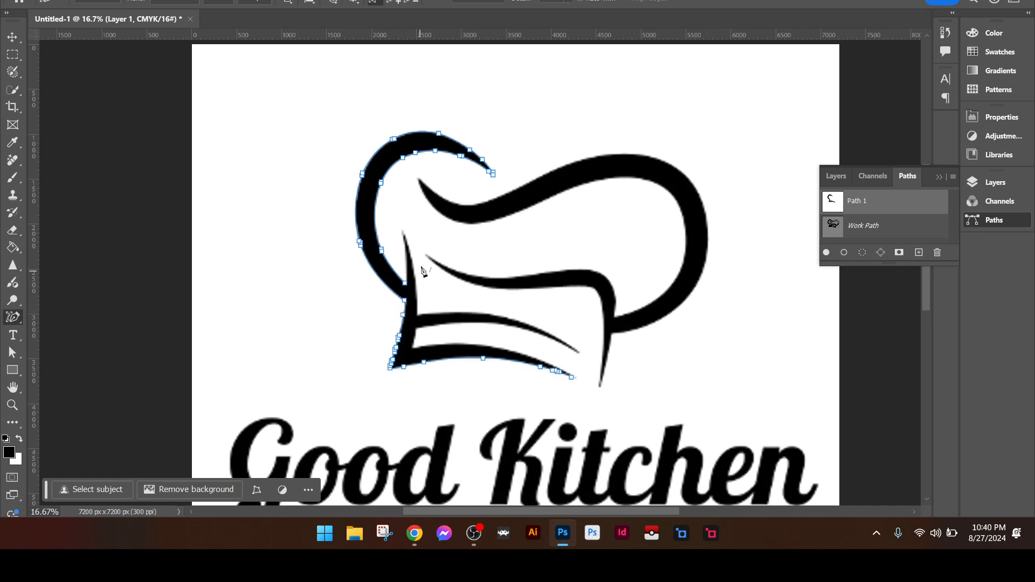
pyautogui.click(402, 236)
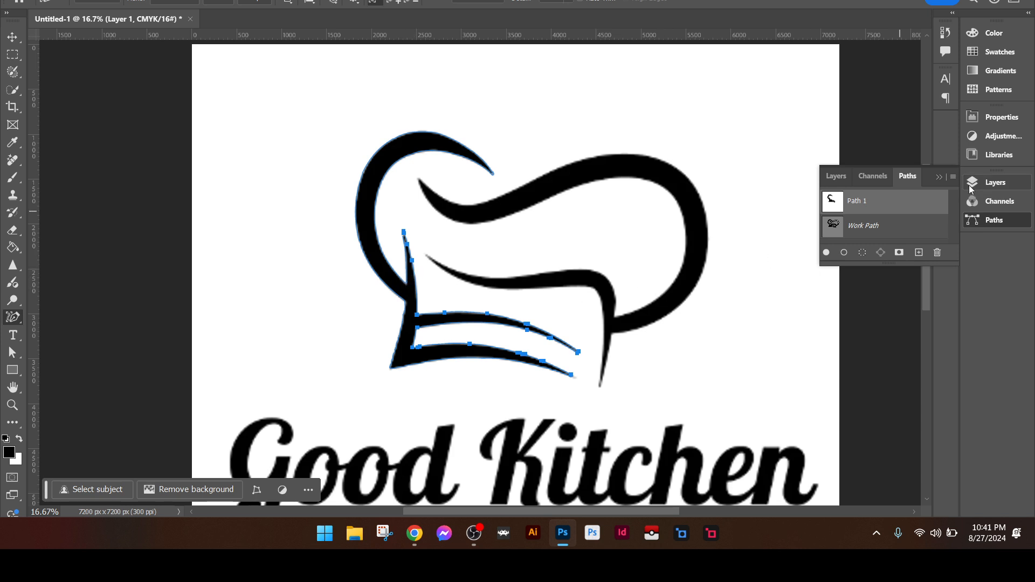
# Try to load Path 1 as a selection and undo back to before the hat band's stripes were traced.
pyautogui.keyDown('ctrl'); pyautogui.click(833, 208); pyautogui.keyUp('ctrl')
pyautogui.moveTo(834, 208); pyautogui.dragTo(835, 210)
pyautogui.click(834, 208)
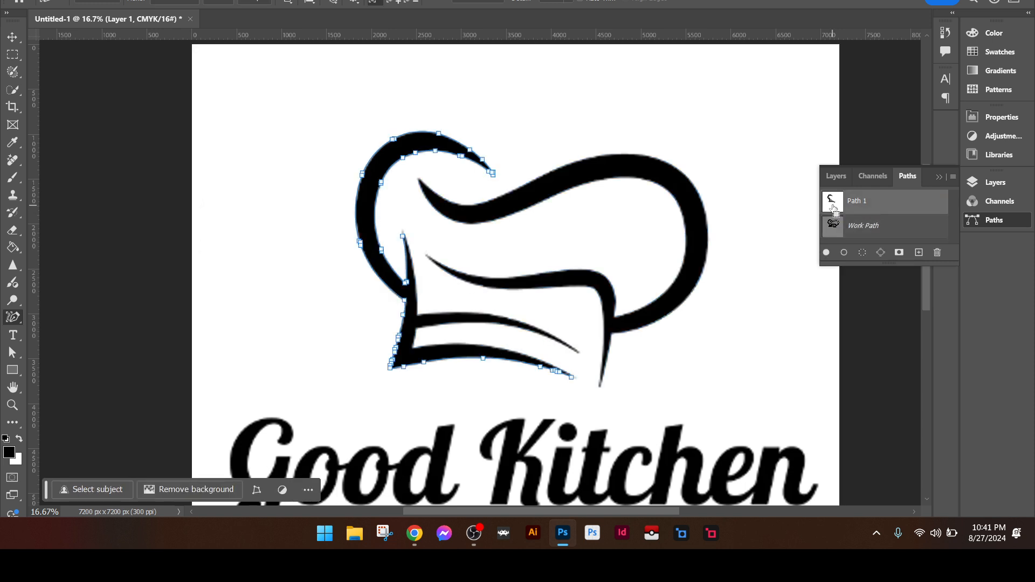
# Trace the remaining edges of the hat band's two stripes into Path 1 and load the path as a selection.
pyautogui.click(447, 352)
pyautogui.click(448, 351)
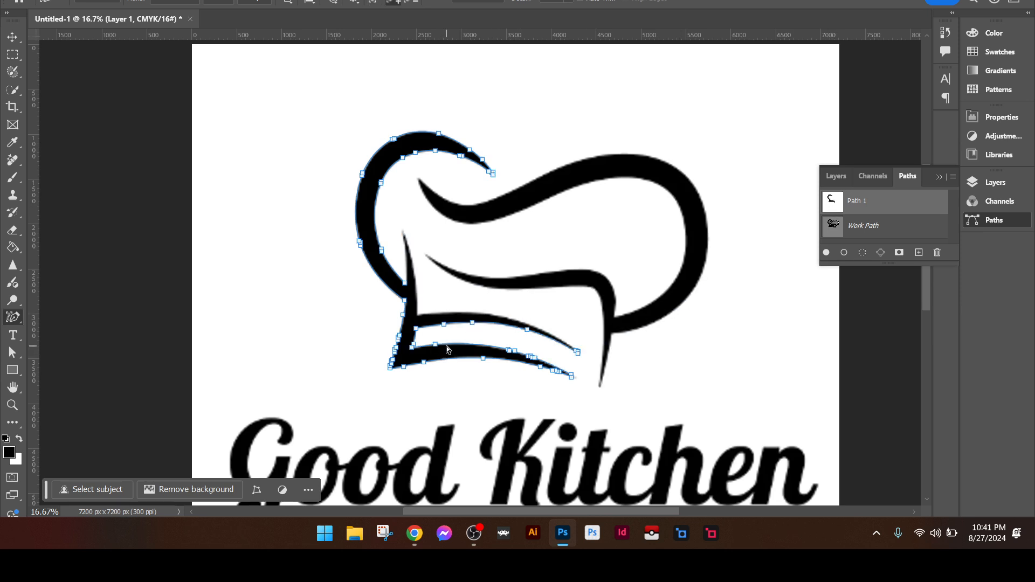
pyautogui.click(460, 317)
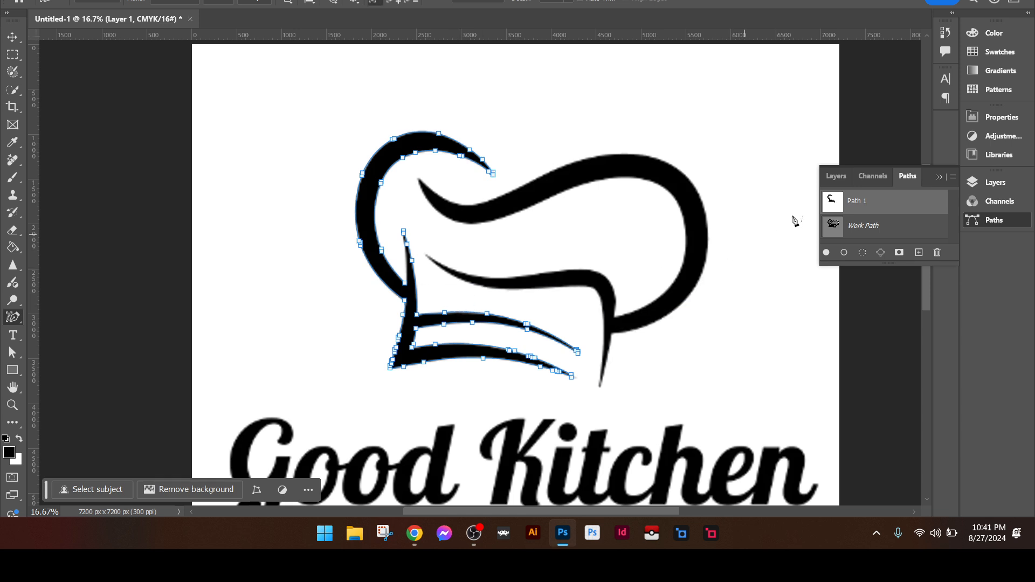
pyautogui.keyDown('ctrl'); pyautogui.click(830, 208); pyautogui.keyUp('ctrl')
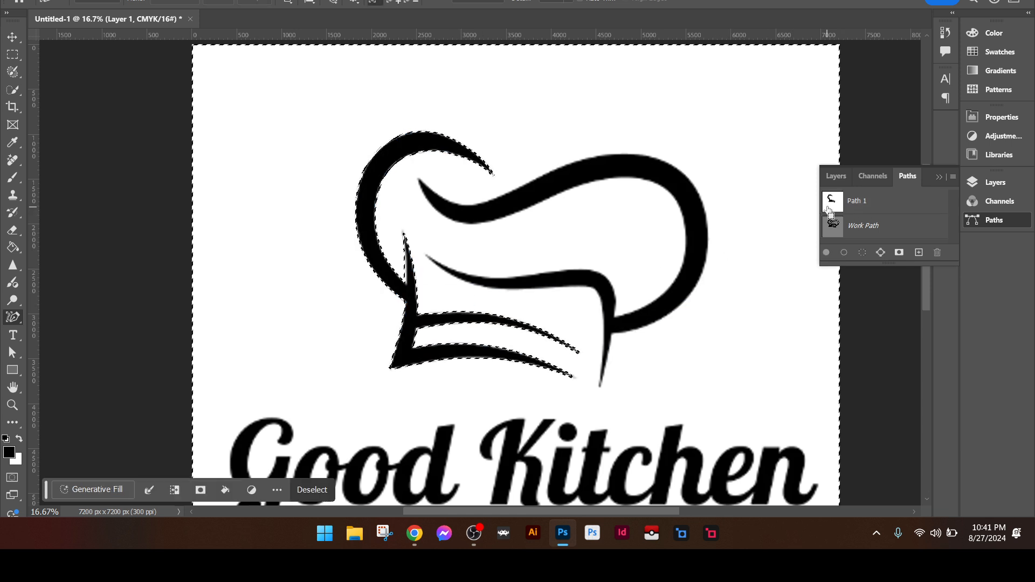
# Try filling Path 1 with the foreground color in Normal mode at 100% opacity, and undo the fill.
pyautogui.rightClick(890, 210)
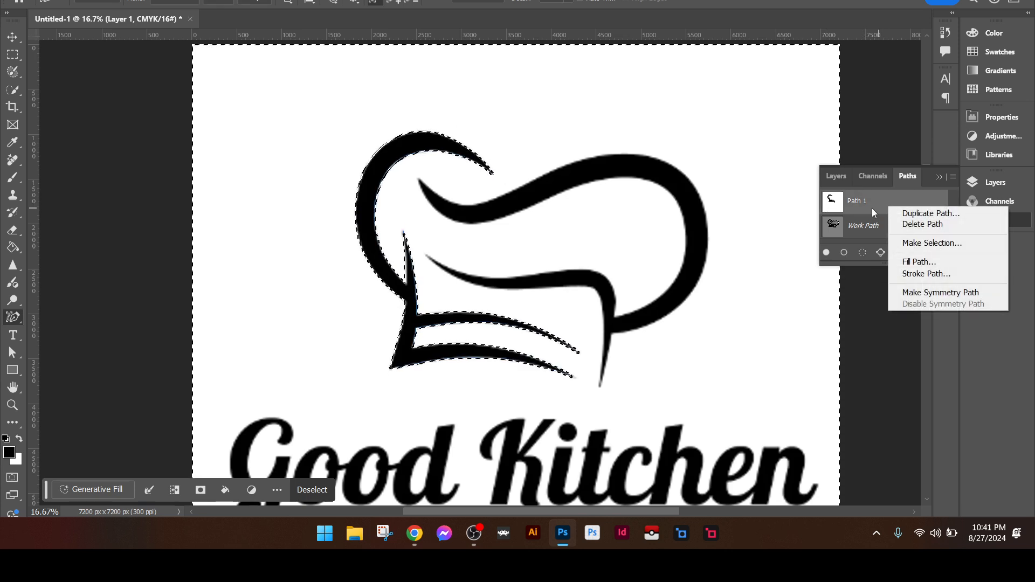
pyautogui.click(918, 261)
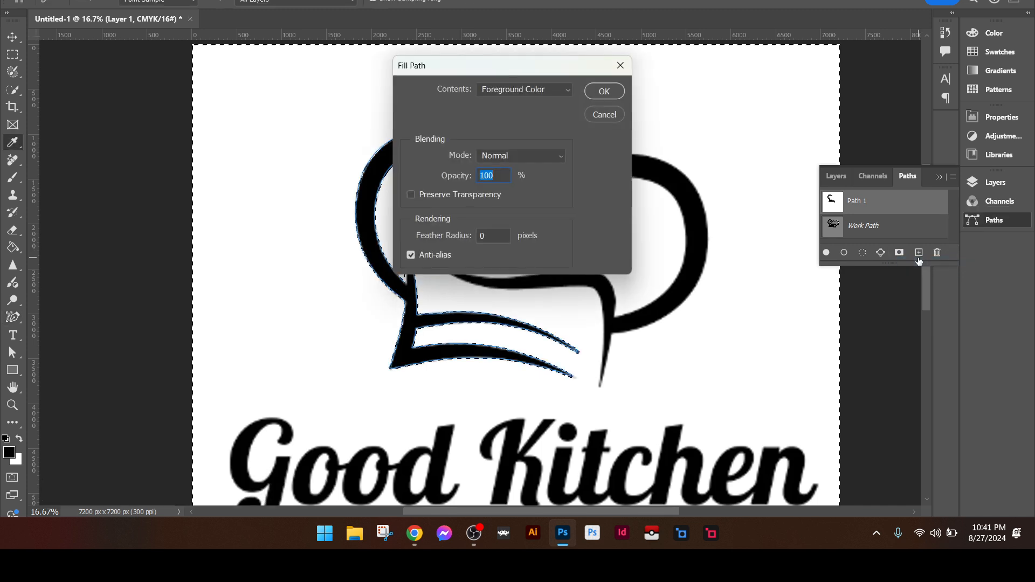
pyautogui.click(605, 91)
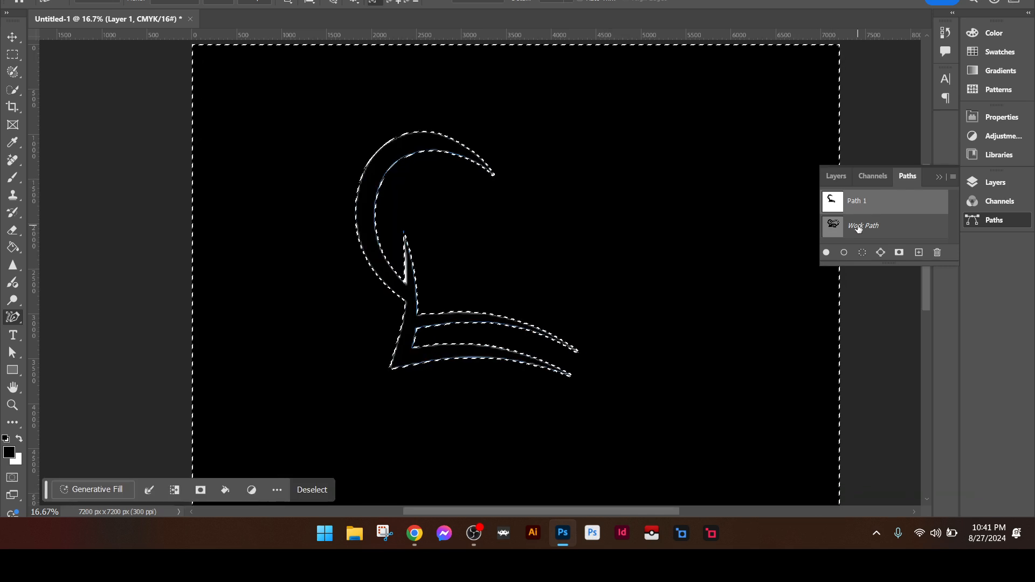
pyautogui.hotkey('ctrl', 'z')
# Invert the selection and paint the hat's left strokes black on Layer 2 with the Brush tool.
pyautogui.click(994, 187)
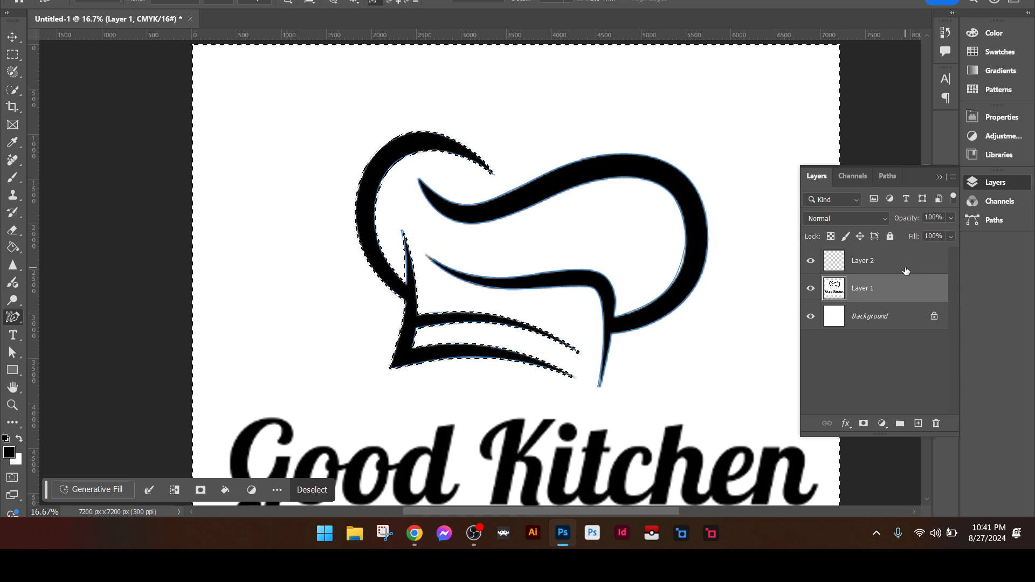
pyautogui.hotkey('ctrl', 'shift', 'i')
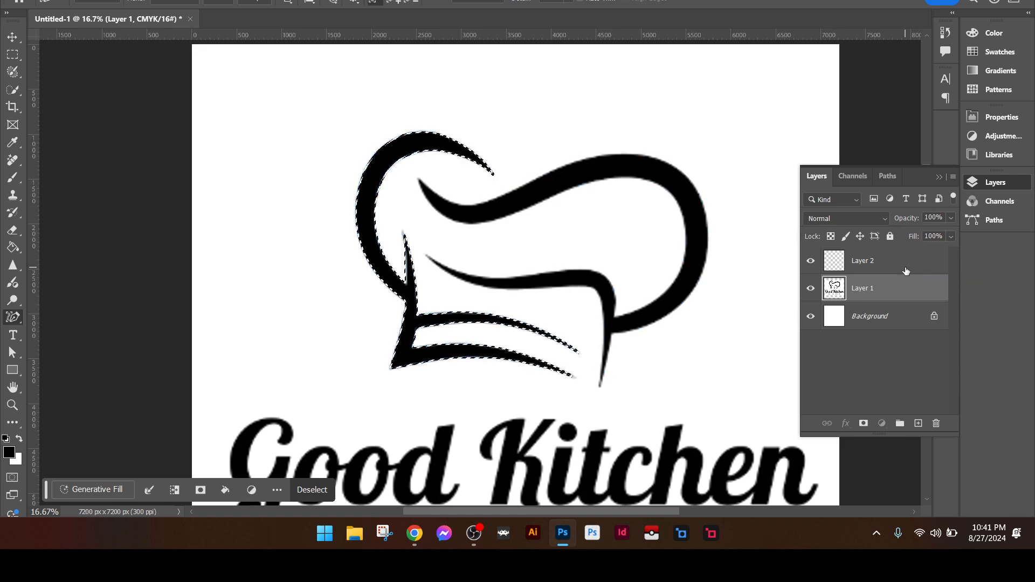
pyautogui.click(906, 271)
pyautogui.press('b')
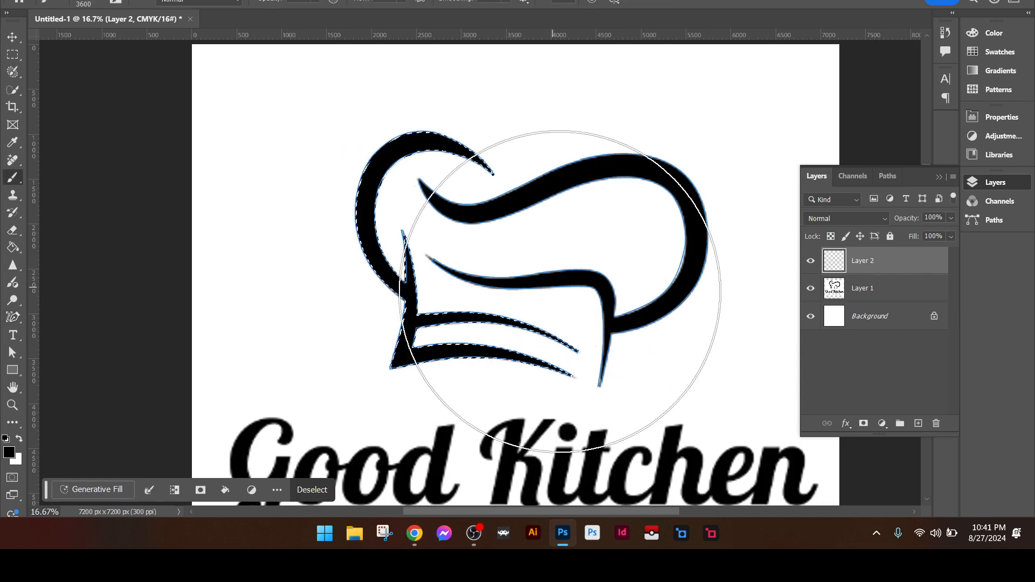
pyautogui.moveTo(418, 251)
pyautogui.mouseDown()
pyautogui.moveTo(376, 242)
pyautogui.moveTo(496, 283)
pyautogui.mouseUp()
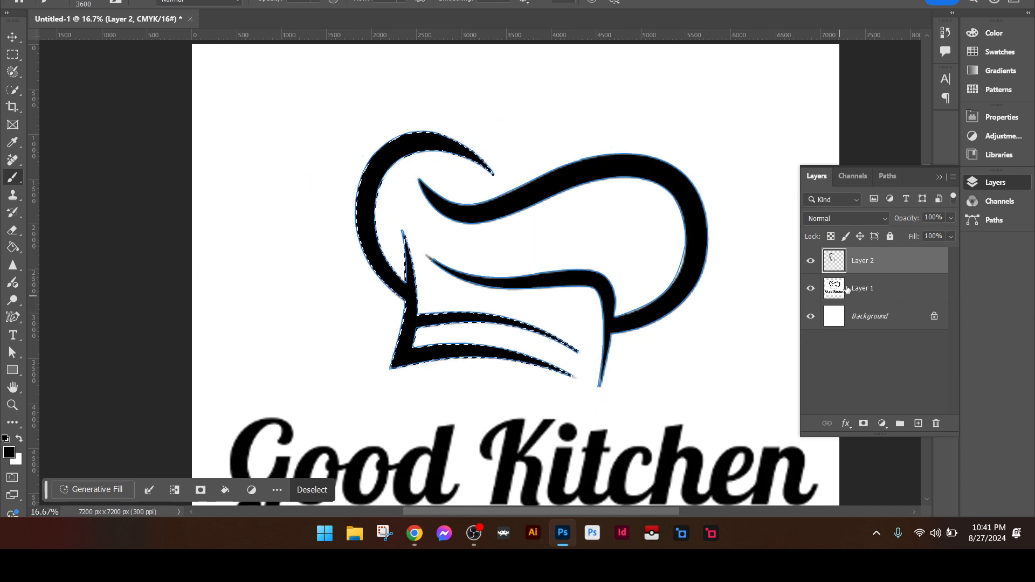
# Load the Work Path as a selection and paint the hat's right strokes black on Layer 2.
pyautogui.click(884, 183)
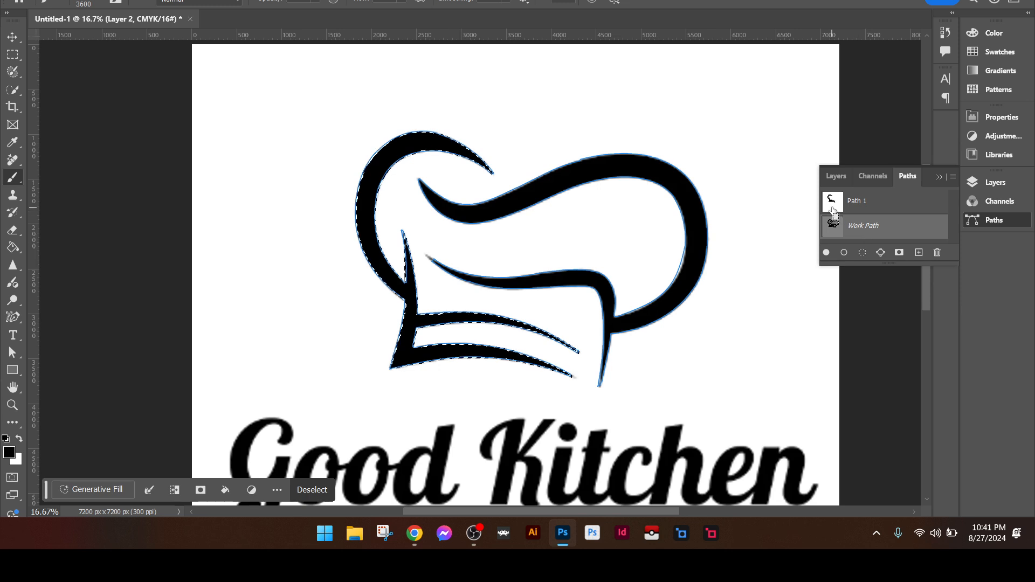
pyautogui.keyDown('ctrl'); pyautogui.click(838, 226); pyautogui.keyUp('ctrl')
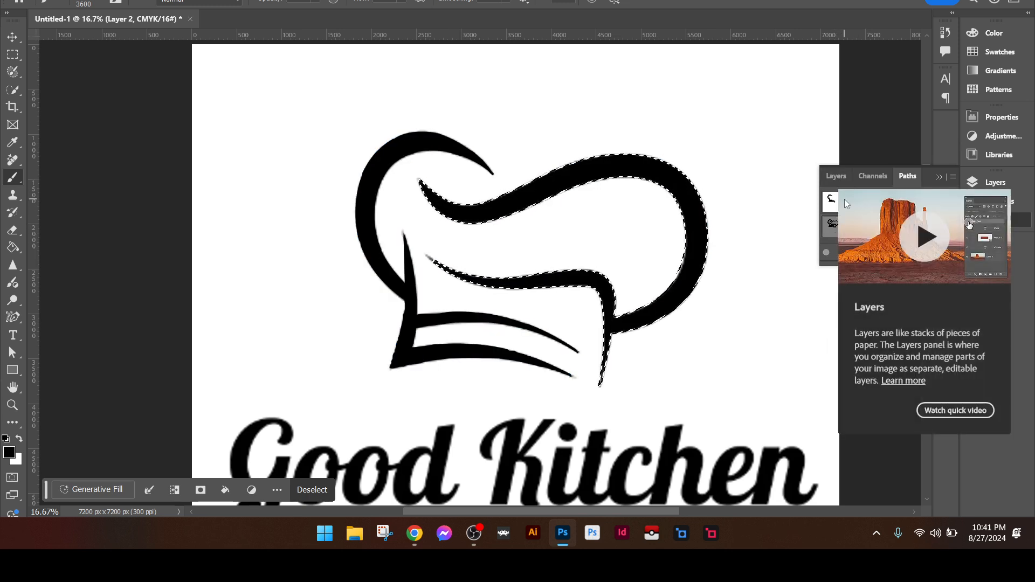
pyautogui.click(836, 178)
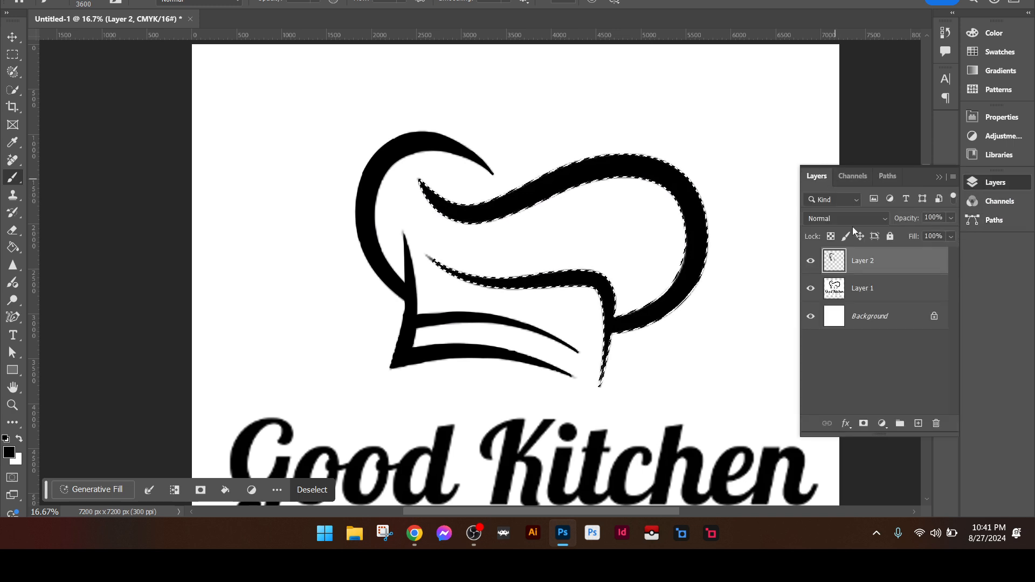
pyautogui.moveTo(537, 244)
pyautogui.mouseDown()
pyautogui.moveTo(641, 249)
pyautogui.moveTo(390, 233)
pyautogui.moveTo(670, 287)
pyautogui.moveTo(647, 269)
pyautogui.moveTo(428, 243)
pyautogui.moveTo(869, 244)
pyautogui.mouseUp()
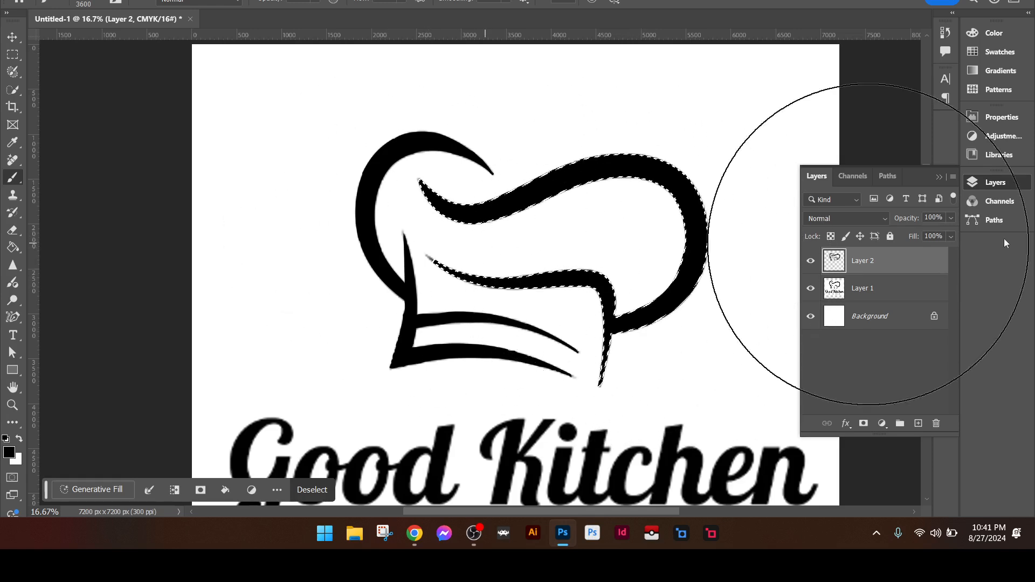
pyautogui.click(1001, 183)
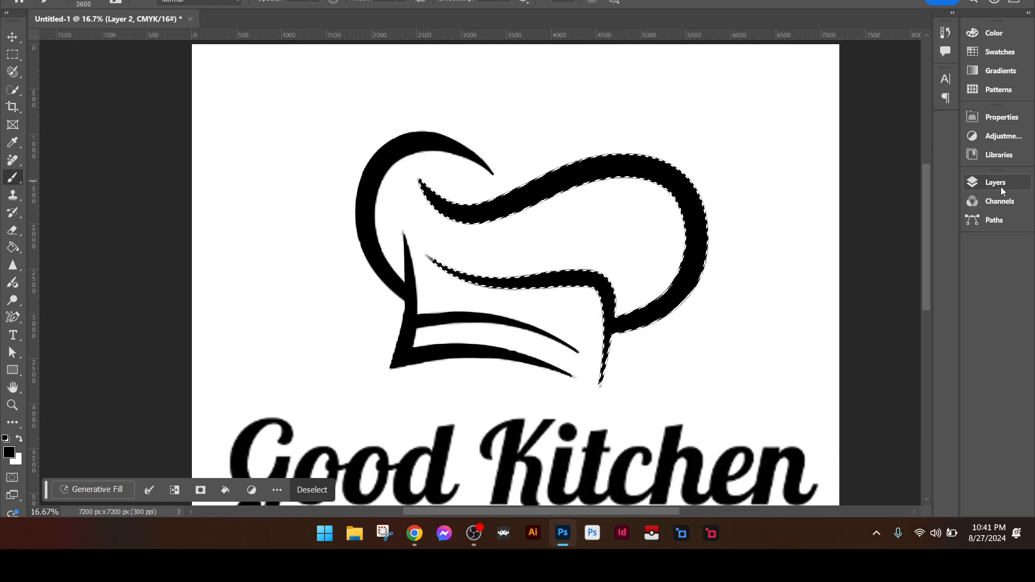
pyautogui.click(998, 186)
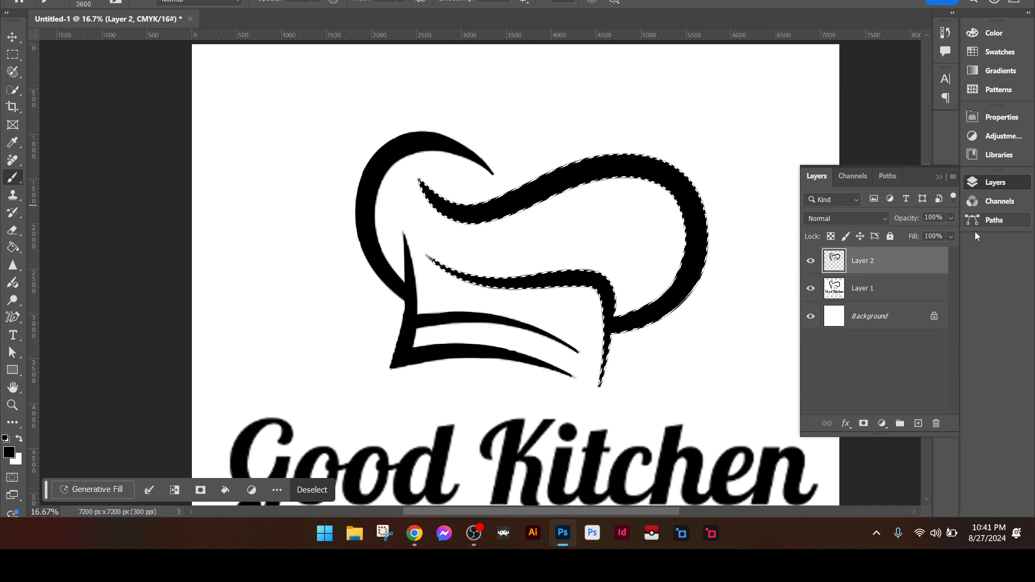
# Deselect the painted area and check the traced hat on Layer 2 with Layer 1 temporarily hidden.
pyautogui.click(811, 289)
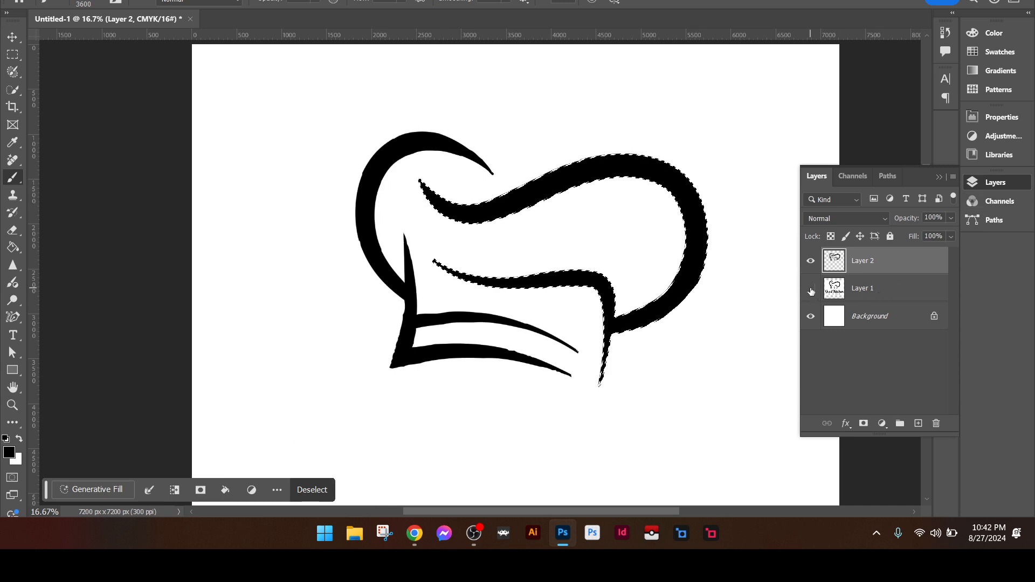
pyautogui.hotkey('ctrl', 'd')
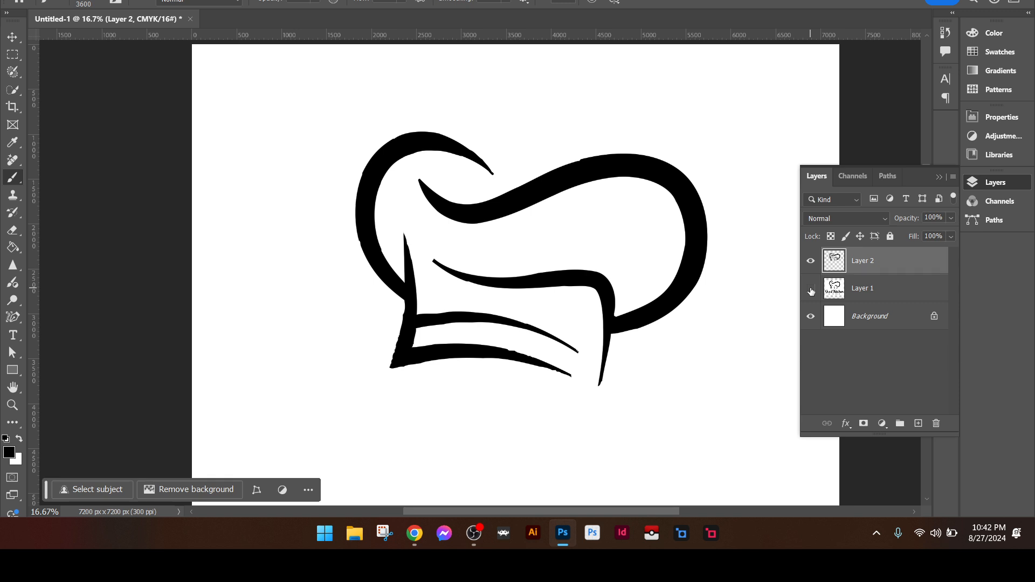
pyautogui.click(811, 290)
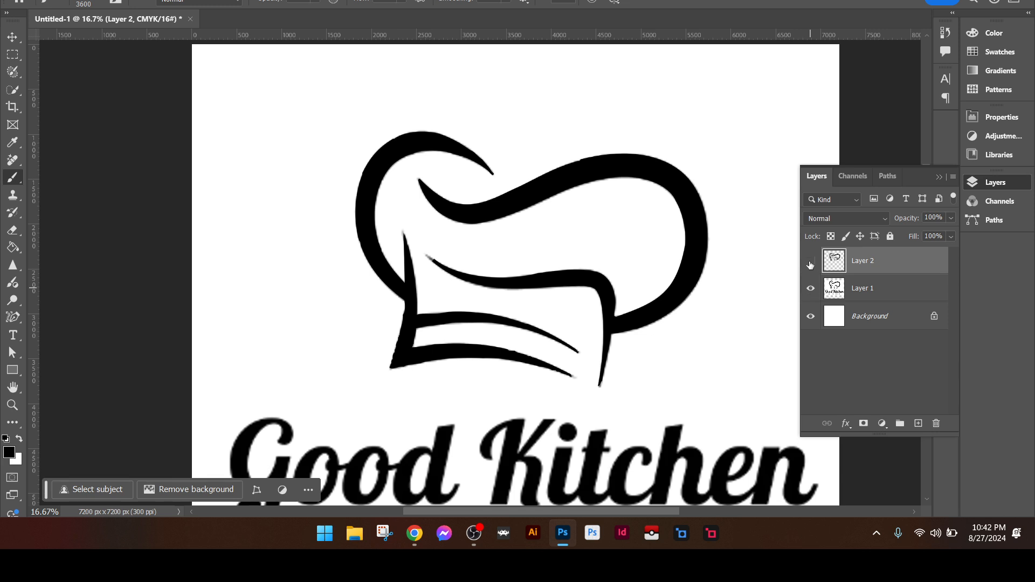
# Compare the edges of the original strokes on Layer 1 with the painted strokes on Layer 2 at 100% zoom, showing each layer alone.
pyautogui.click(810, 263)
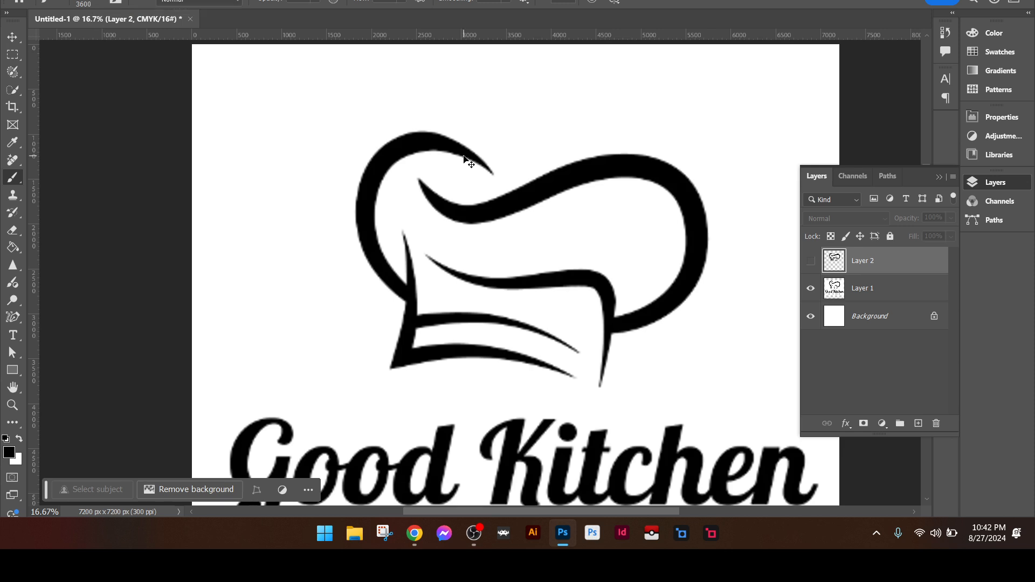
pyautogui.scroll(5, 464, 156)
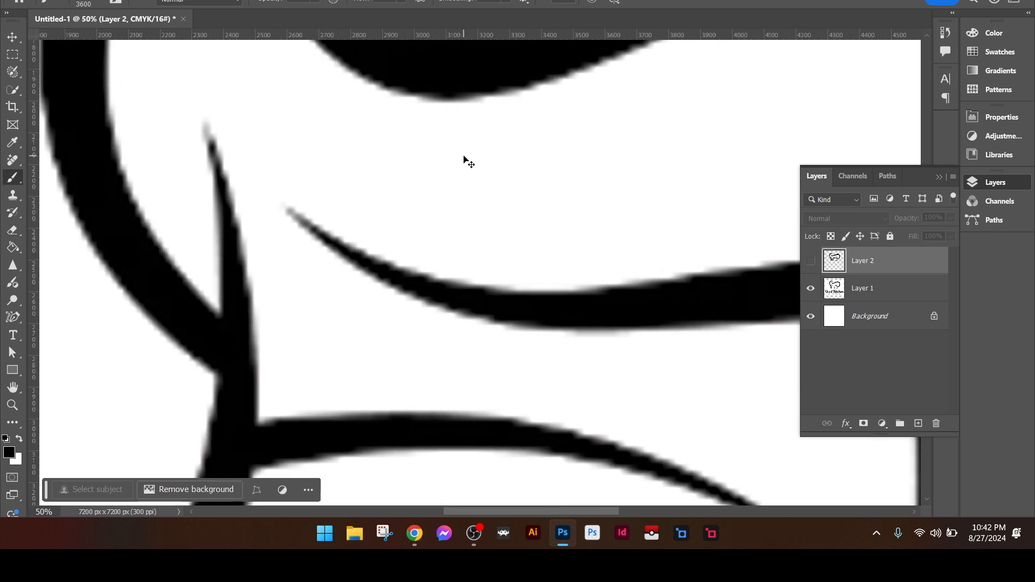
pyautogui.scroll(2, 463, 156)
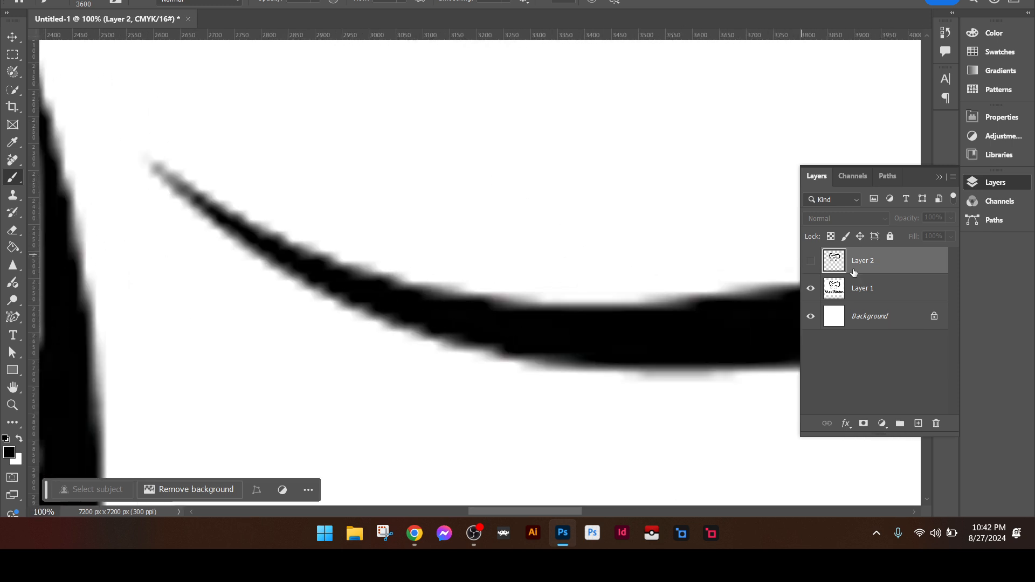
pyautogui.click(895, 300)
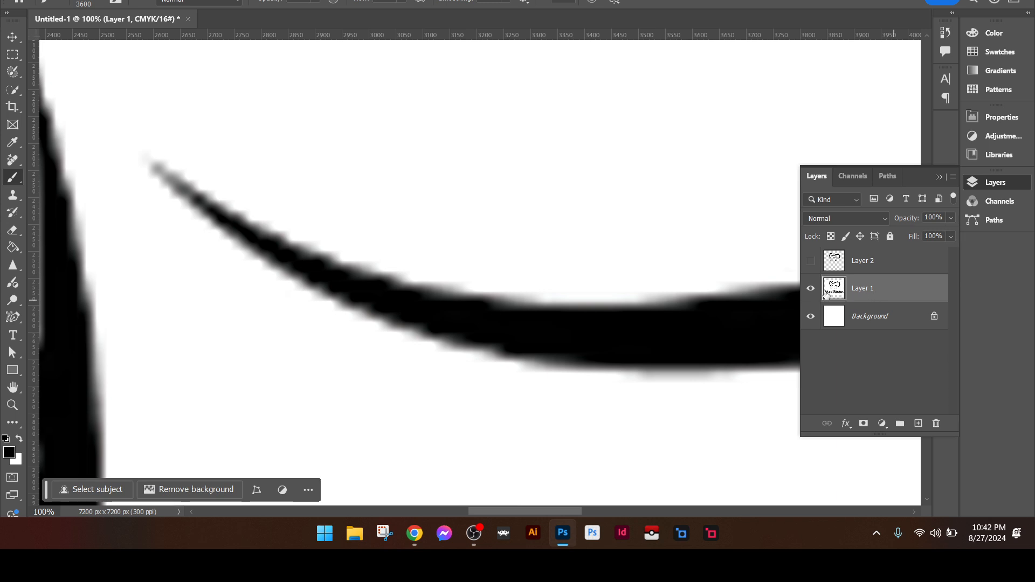
pyautogui.click(811, 289)
pyautogui.click(811, 262)
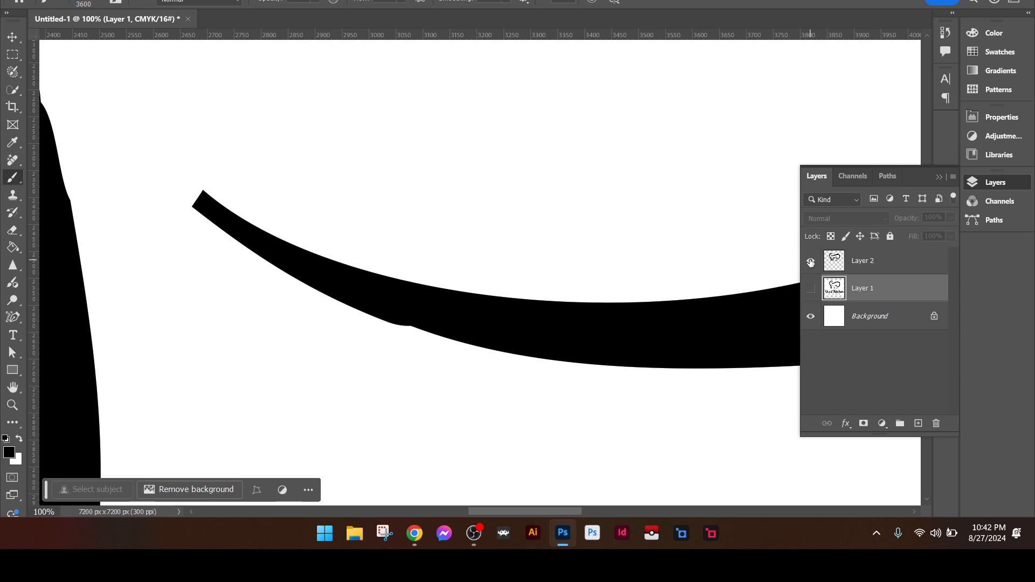
# Hide Layer 2 and display the hat's Work Path, briefly loading it as a selection before returning to the path outline.
pyautogui.click(810, 262)
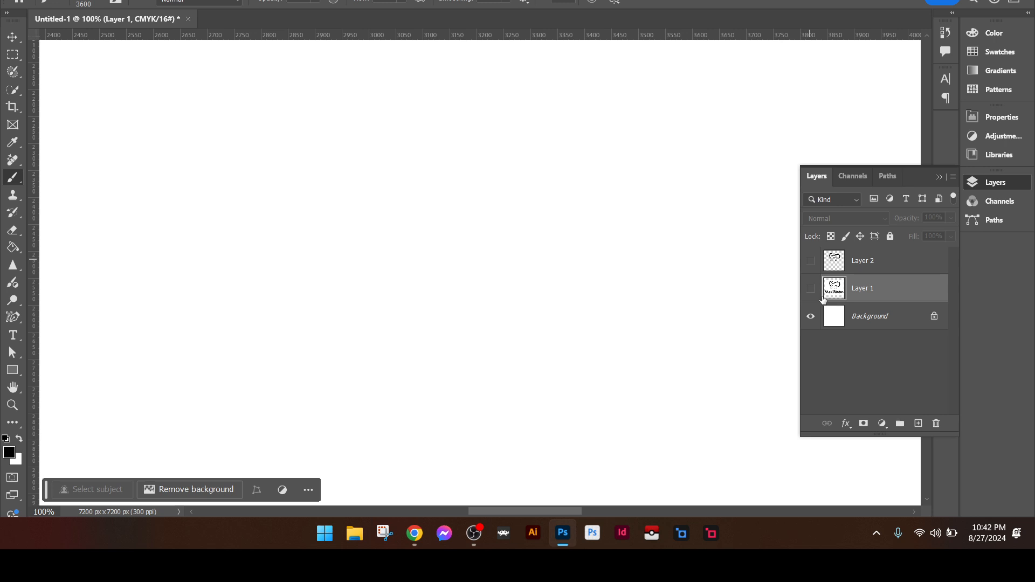
pyautogui.click(891, 176)
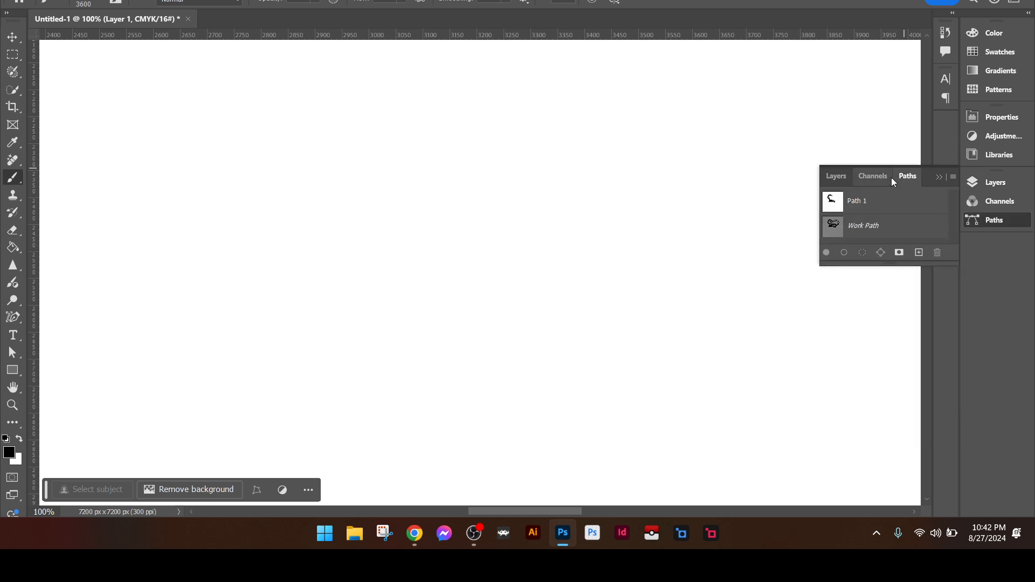
pyautogui.click(842, 230)
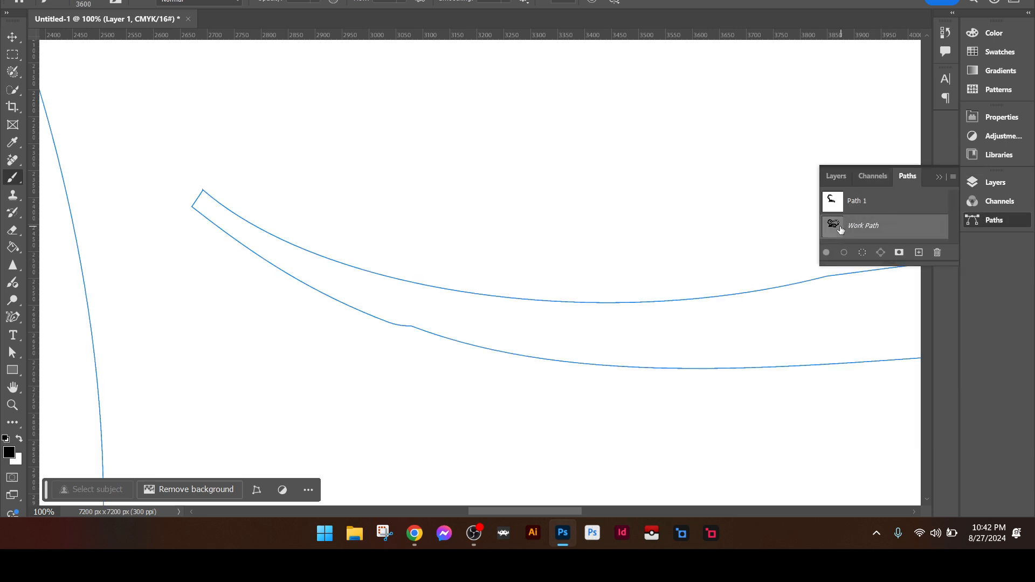
pyautogui.hotkey('ctrl', '-')
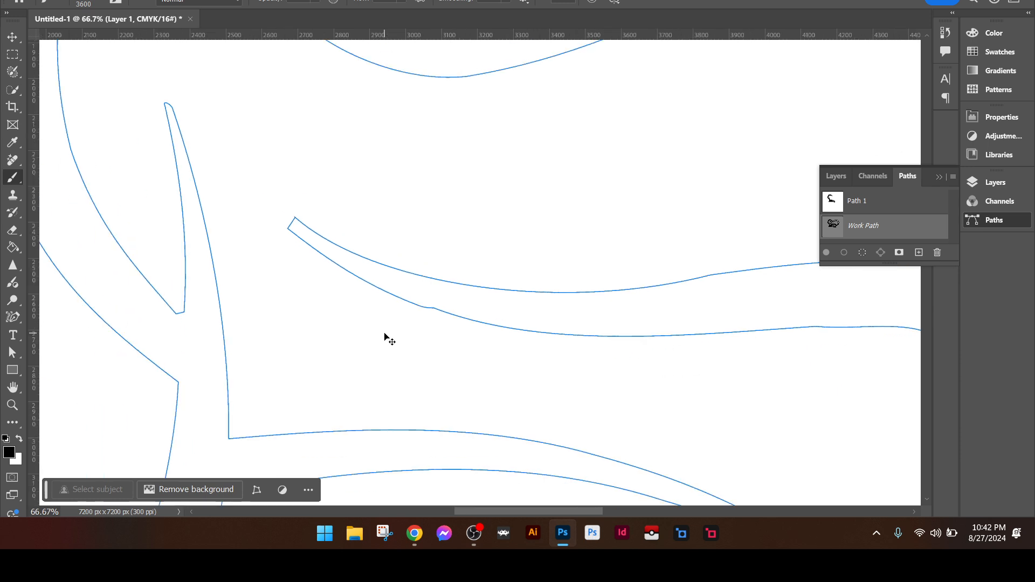
pyautogui.hotkey('ctrl', '-')
pyautogui.hotkey('ctrl', '-')
pyautogui.hotkey('ctrl', '-')
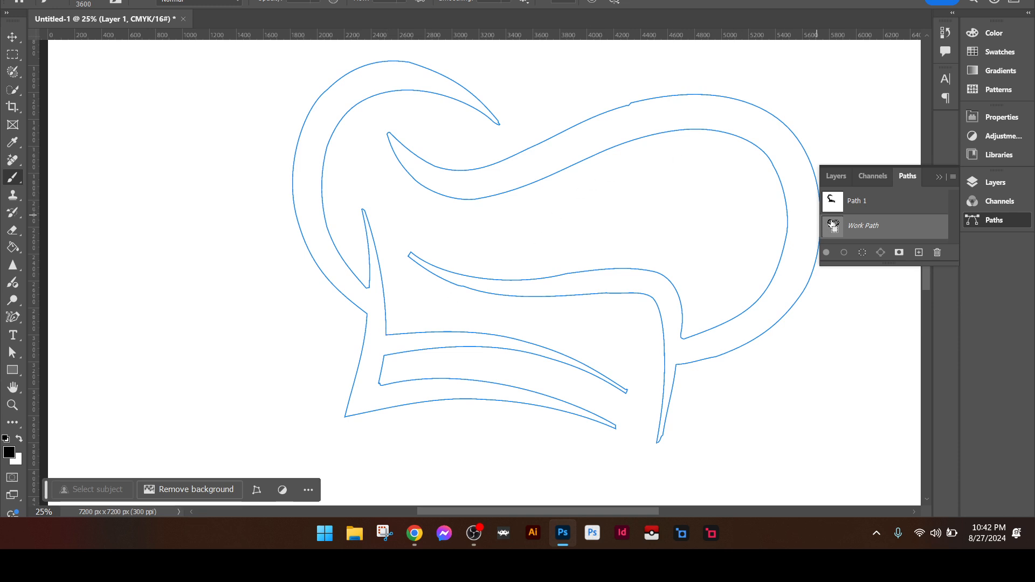
pyautogui.keyDown('ctrl'); pyautogui.click(833, 225); pyautogui.keyUp('ctrl')
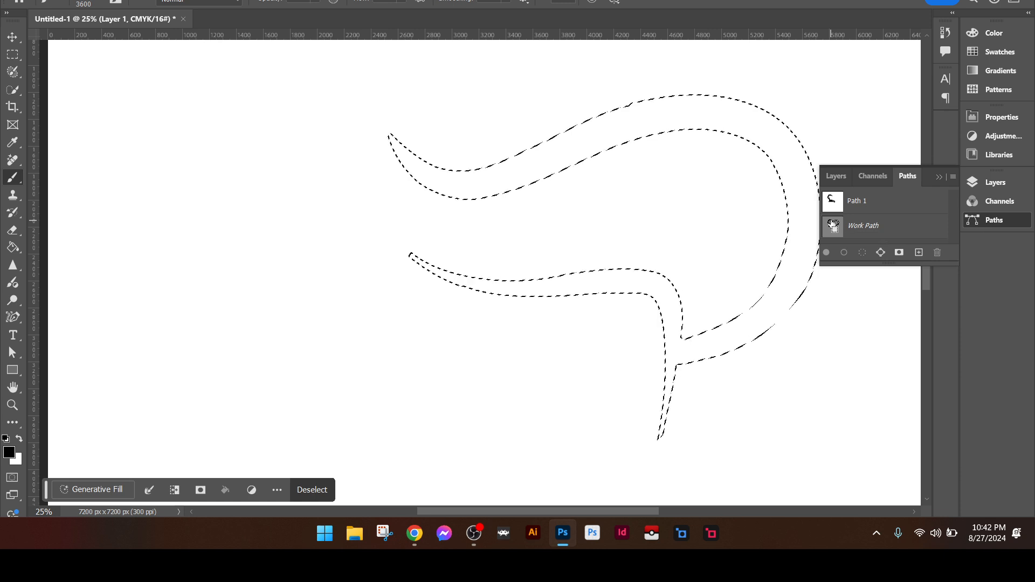
pyautogui.click(833, 225)
# Select the outer upper-left anchor of the hat's left curl in the Work Path and adjust its upper handle with the Convert Point Tool.
pyautogui.press('a')
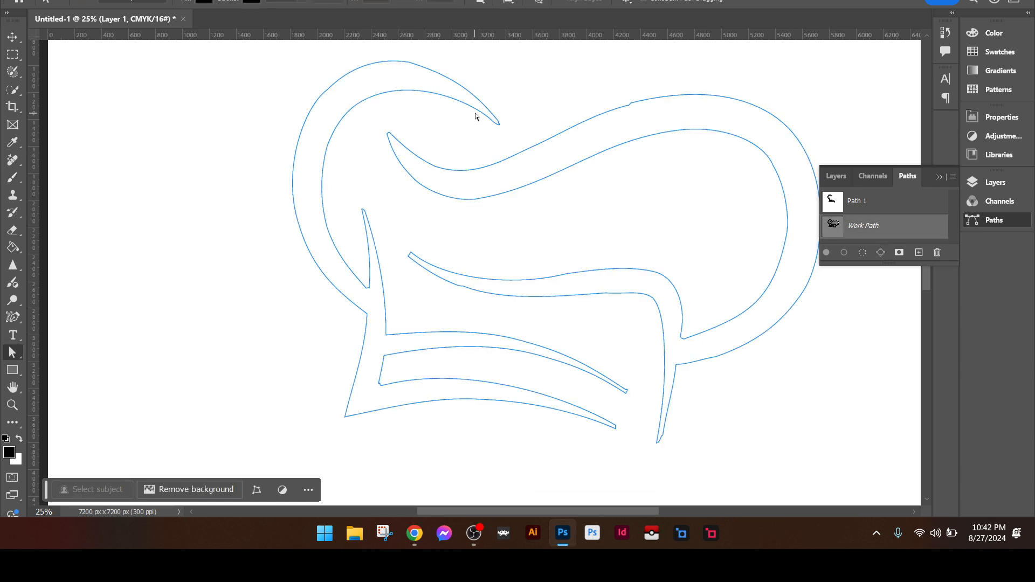
pyautogui.click(476, 113)
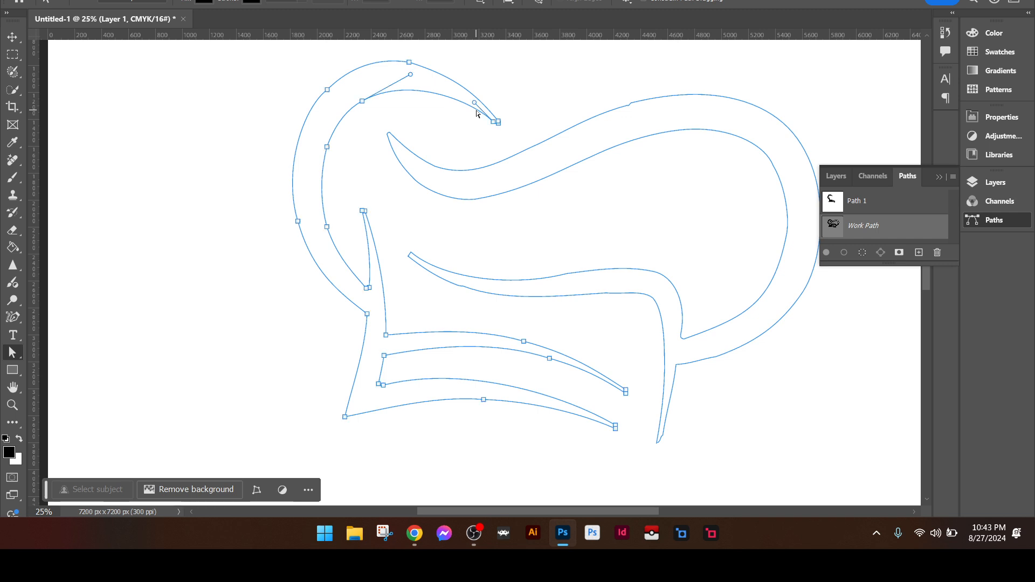
pyautogui.scroll(2, 476, 114)
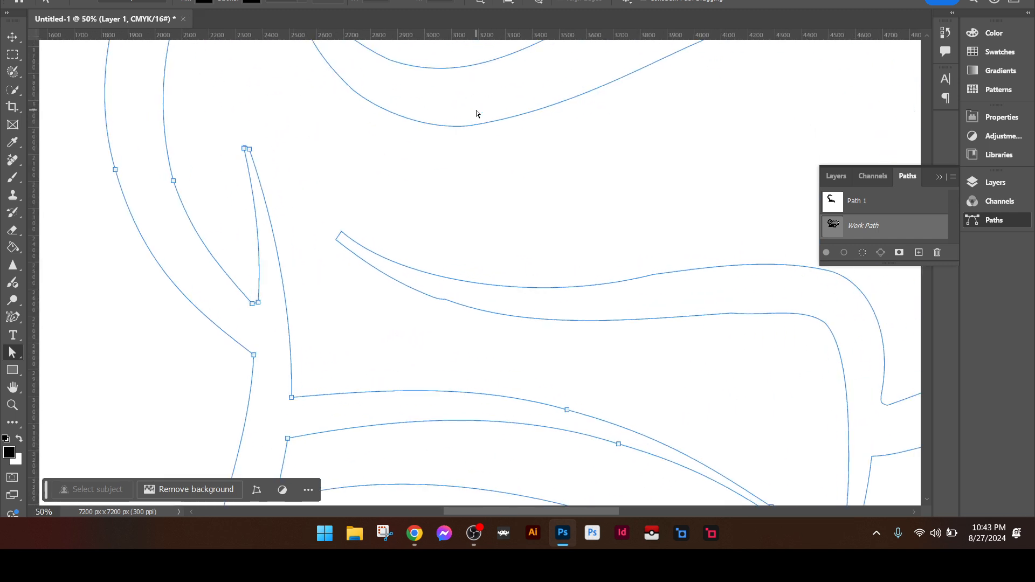
pyautogui.scroll(5, 477, 113)
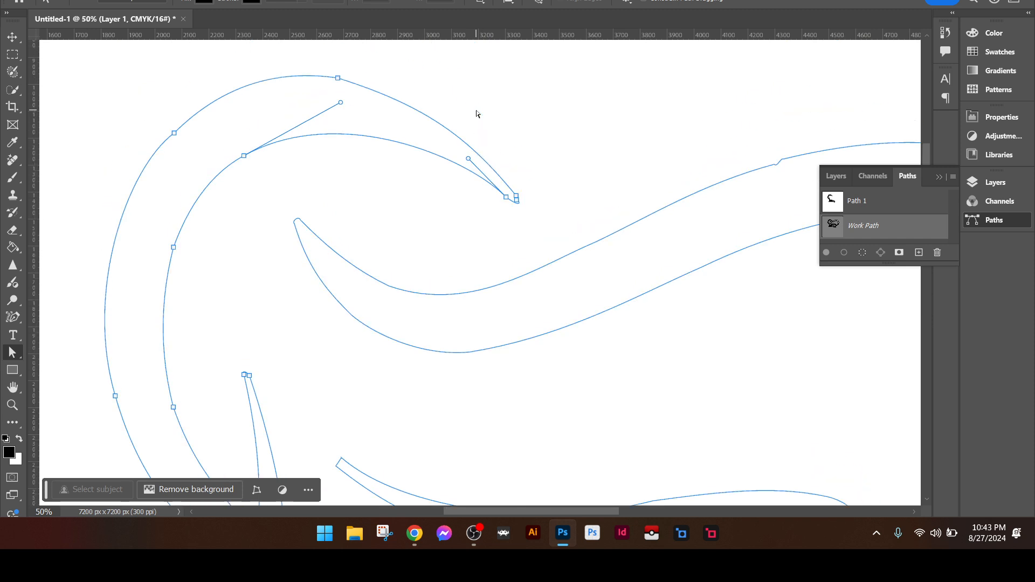
pyautogui.moveTo(304, 195); pyautogui.dragTo(526, 203)
pyautogui.click(396, 142)
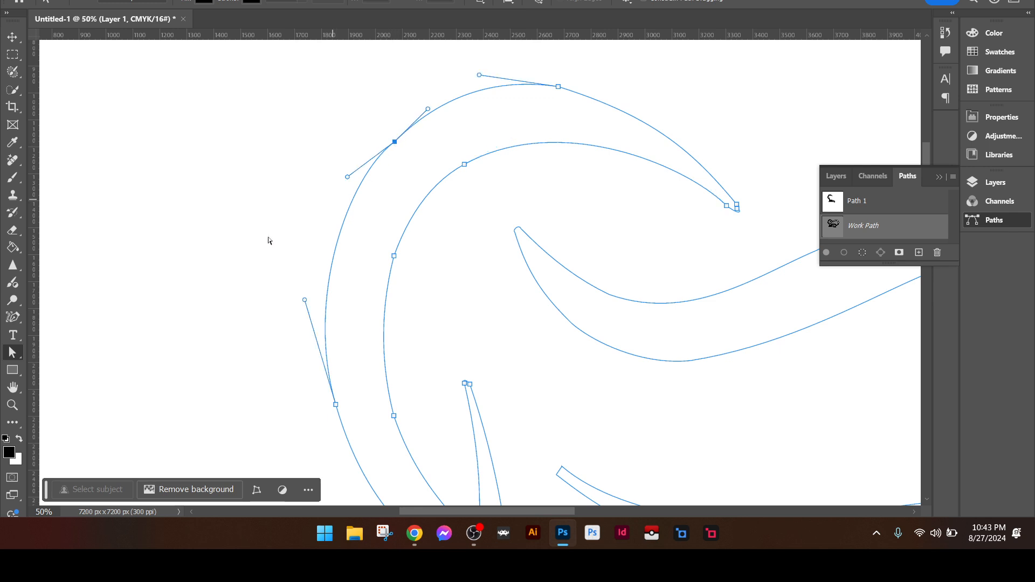
pyautogui.rightClick(14, 352)
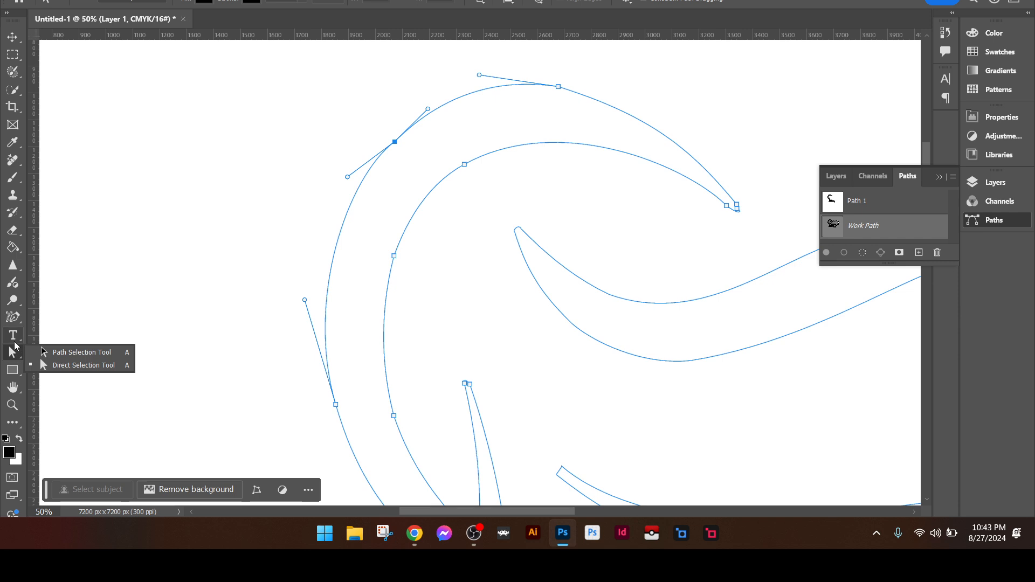
pyautogui.click(15, 318)
pyautogui.rightClick(16, 320)
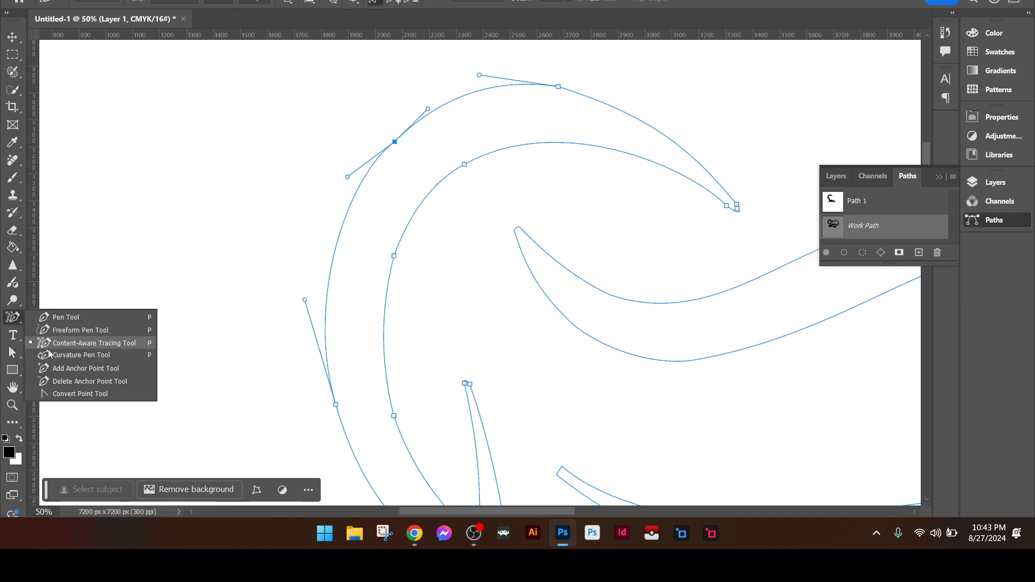
pyautogui.click(64, 395)
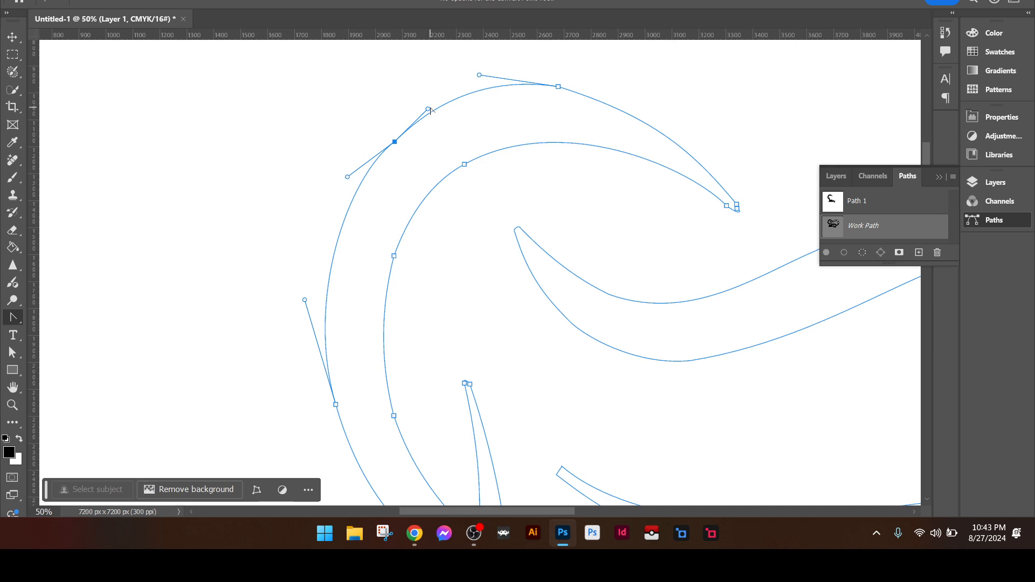
pyautogui.moveTo(431, 111); pyautogui.dragTo(438, 115)
# Convert the end anchor at the tip of the hat's left curl into a corner point with the Convert Point Tool.
pyautogui.scroll(-4, 404, 236)
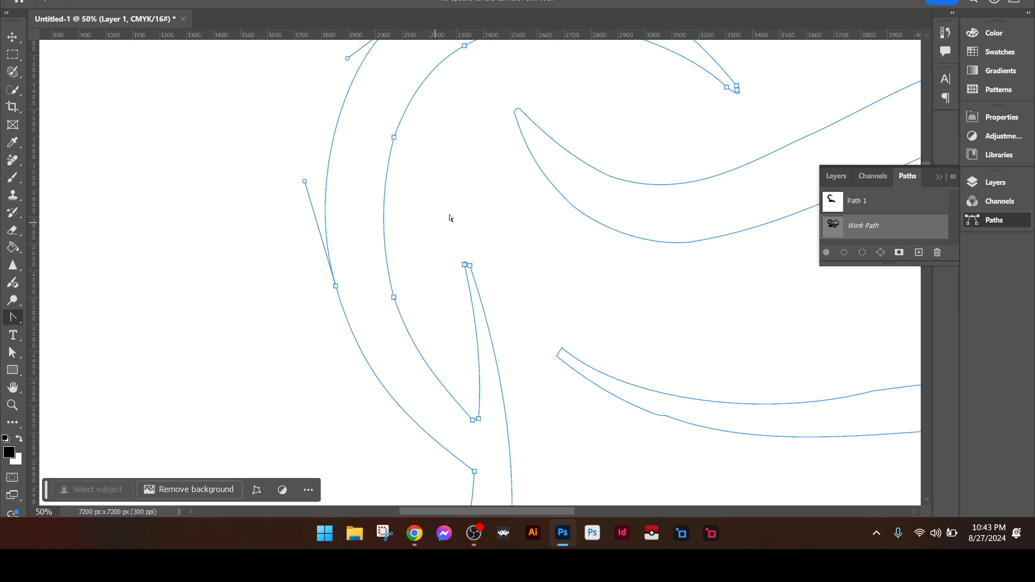
pyautogui.press('a')
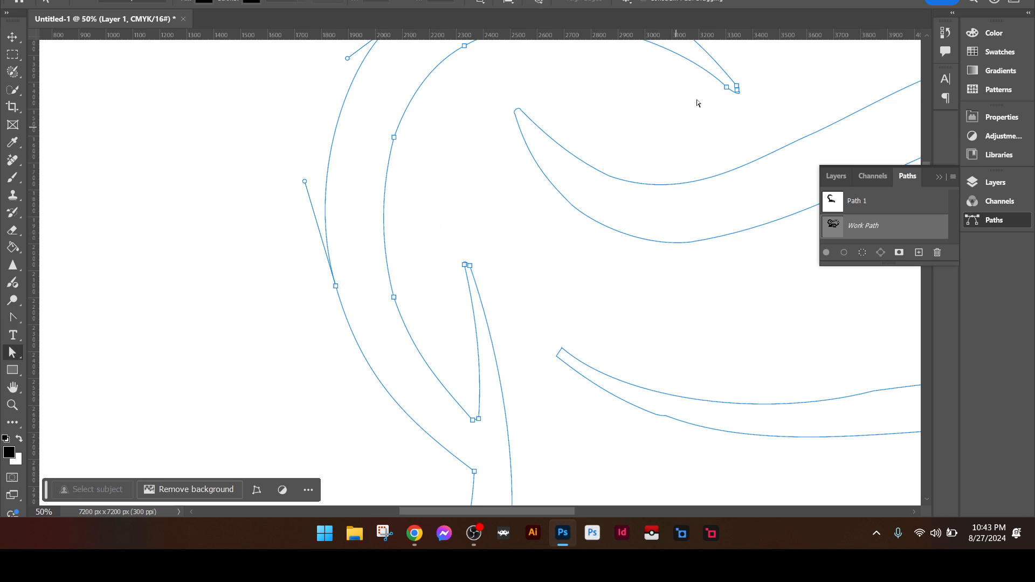
pyautogui.click(737, 90)
pyautogui.hscroll(5, 702, 112)
pyautogui.scroll(2, 576, 196)
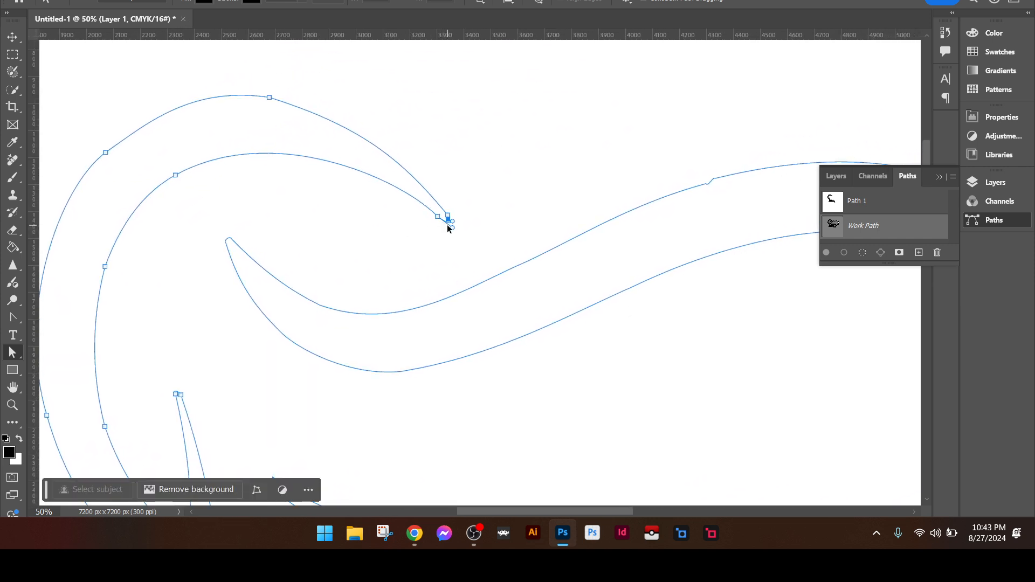
pyautogui.scroll(10, 447, 225)
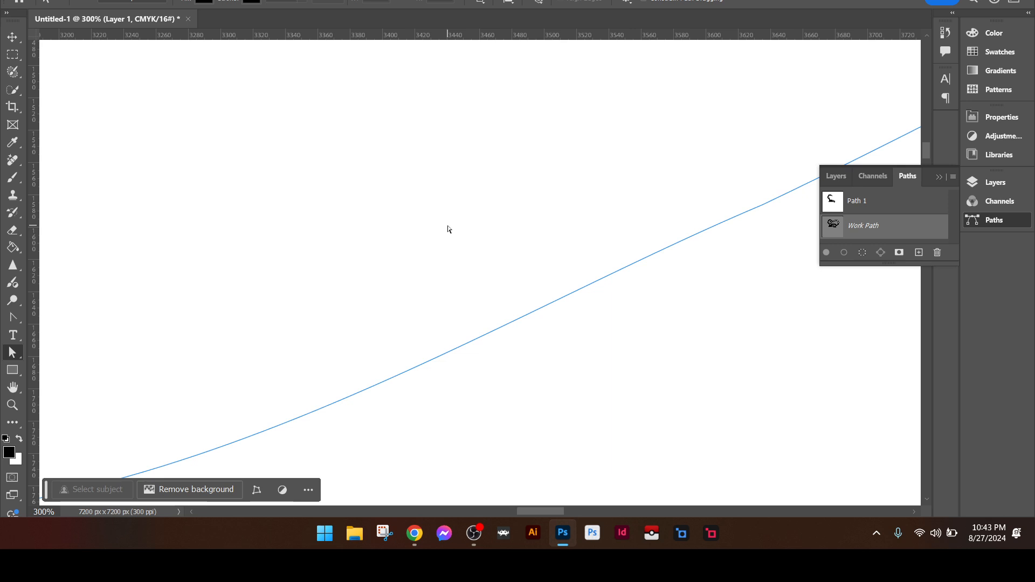
pyautogui.scroll(8, 555, 353)
pyautogui.hscroll(-4, 571, 273)
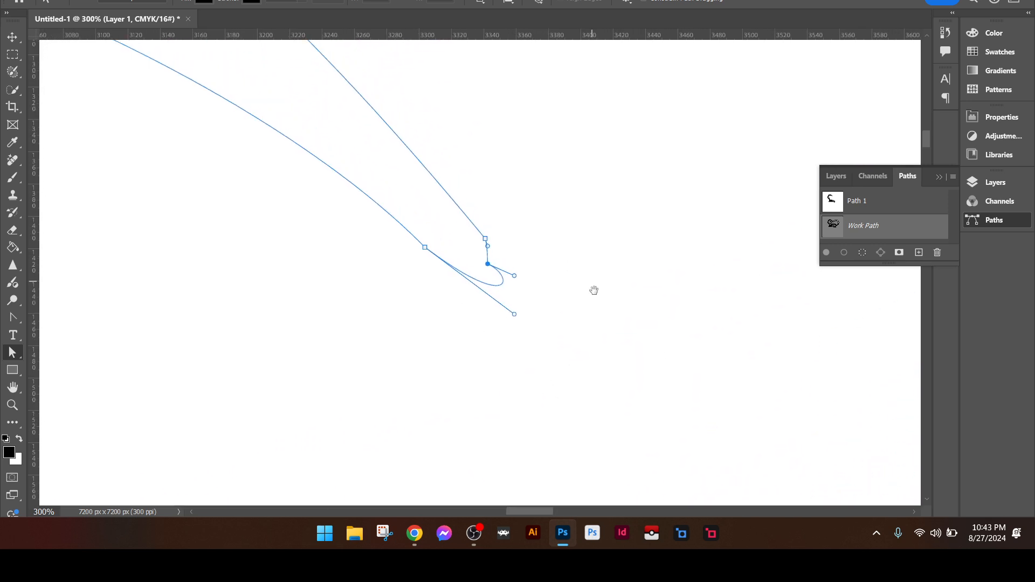
pyautogui.moveTo(593, 290); pyautogui.dragTo(595, 298)
pyautogui.hotkey('ctrl', '+')
pyautogui.hotkey('ctrl', '+')
pyautogui.hotkey('ctrl', '+')
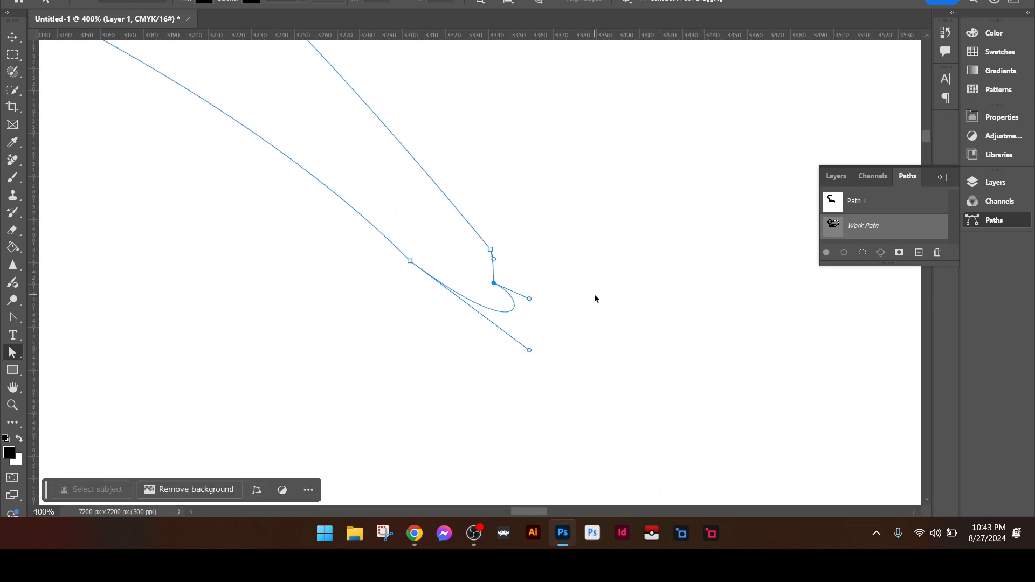
pyautogui.hotkey('ctrl', '+')
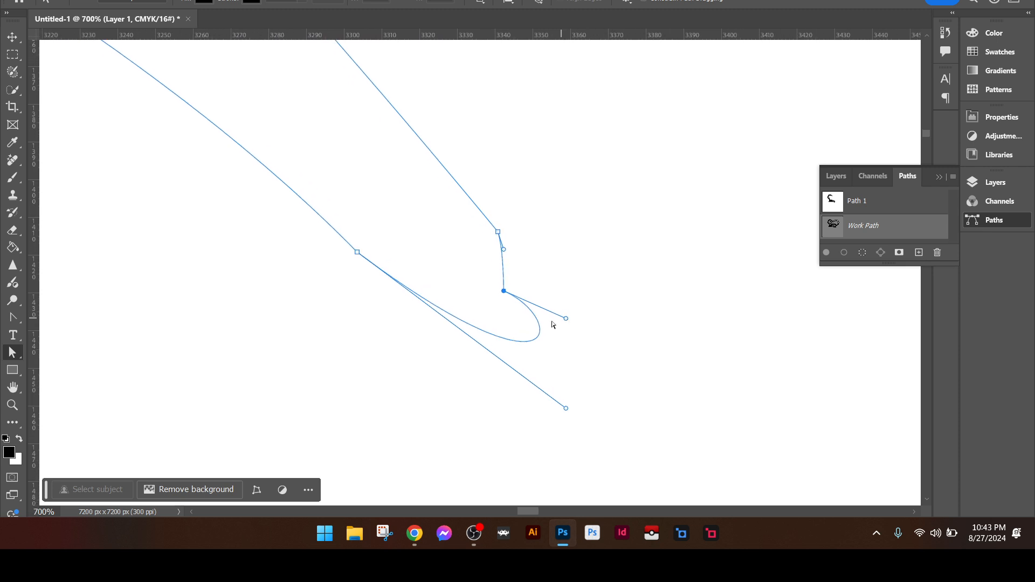
pyautogui.press('c')
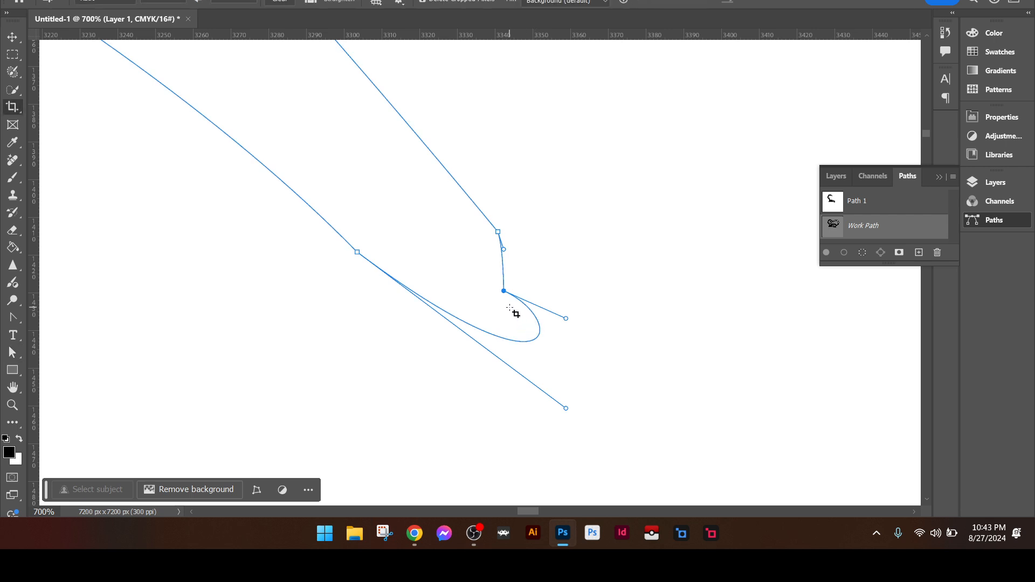
pyautogui.press('p')
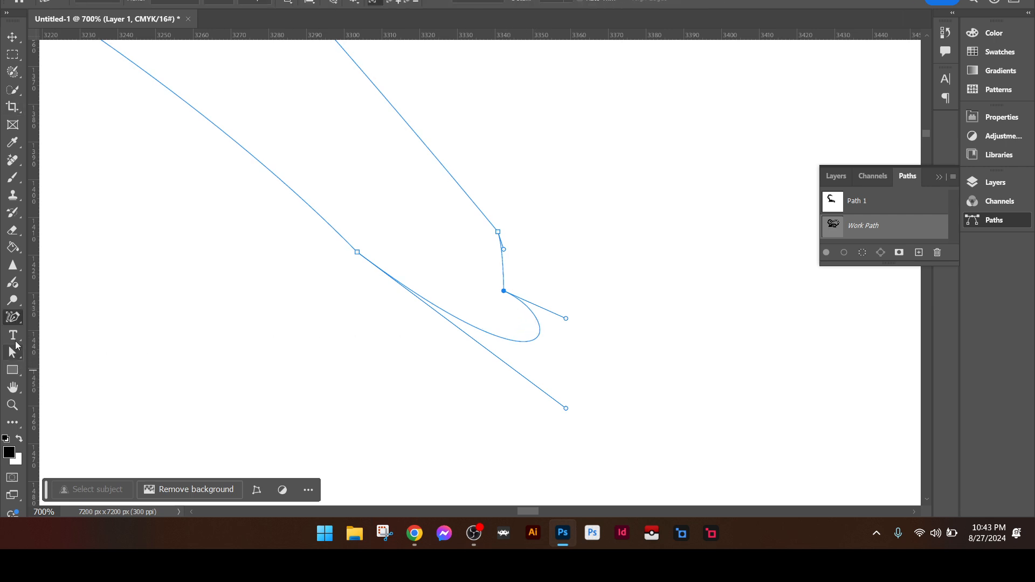
pyautogui.rightClick(12, 318)
pyautogui.click(43, 396)
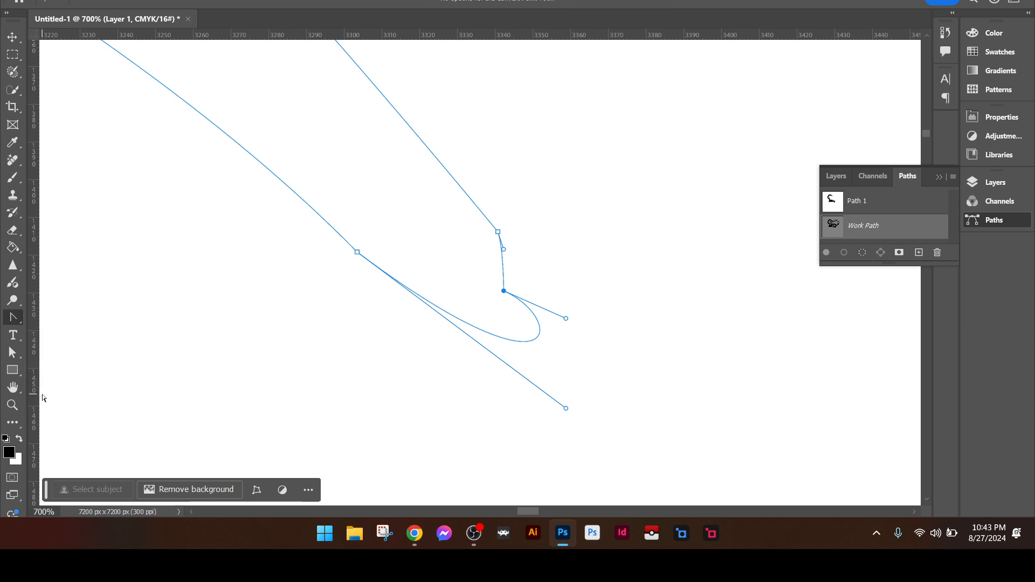
pyautogui.click(502, 291)
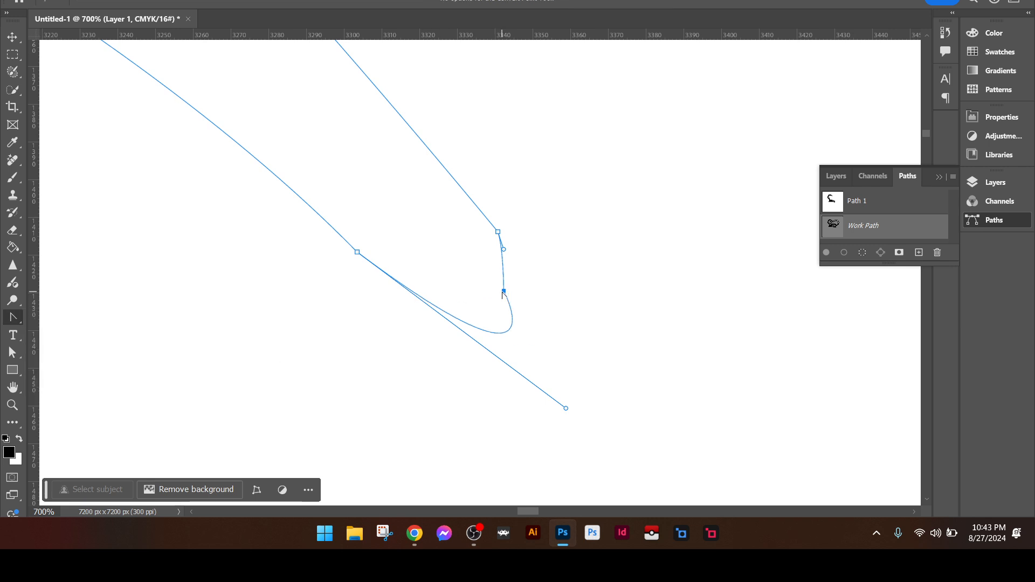
# Pull in the direction handle of the neighboring inner-edge anchor to flatten the bulging curve at the curl's tip.
pyautogui.click(566, 410)
pyautogui.moveTo(566, 409); pyautogui.dragTo(404, 298)
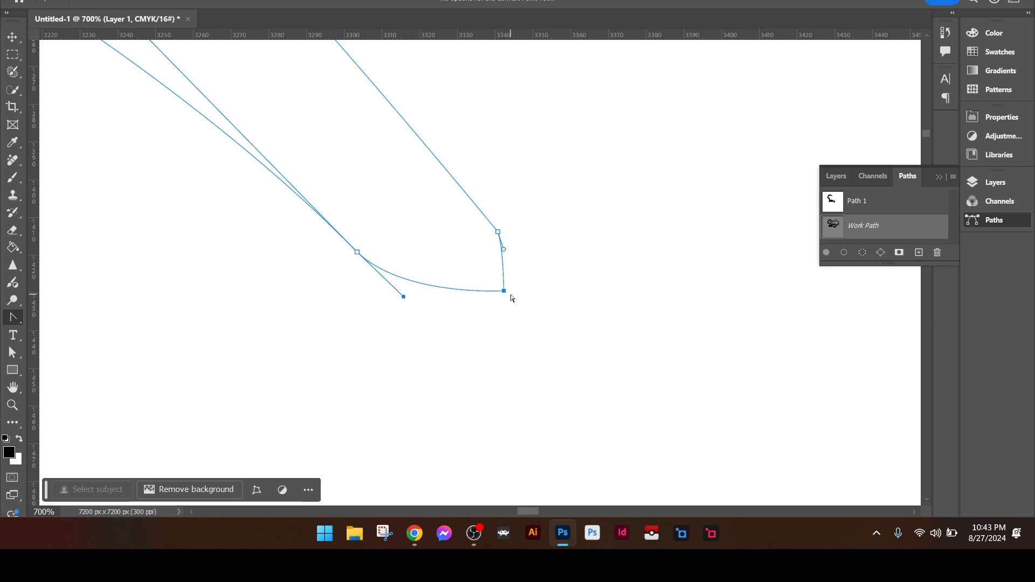
pyautogui.press('a')
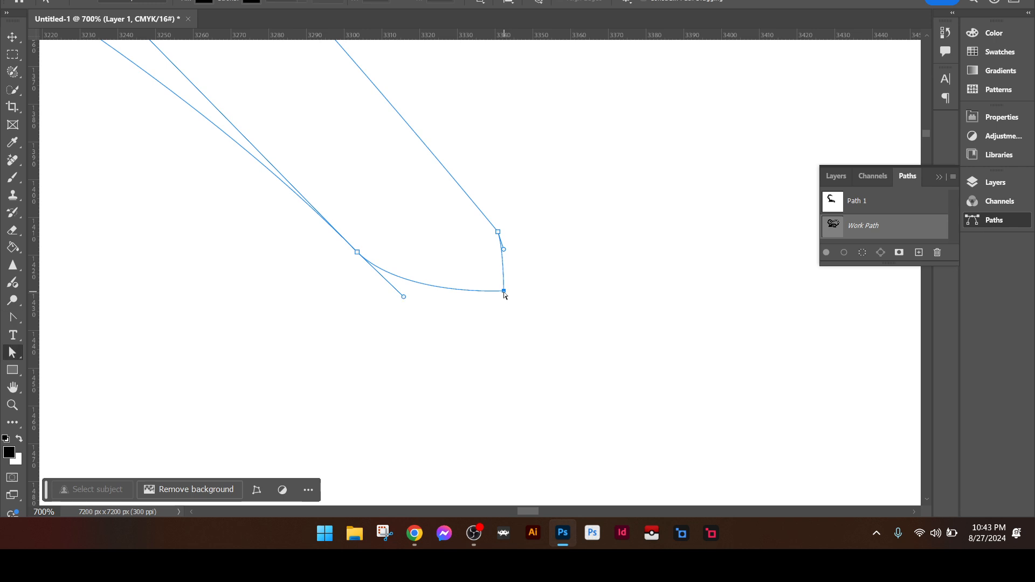
# Move the Work Path curl's tip anchor outward and round the tip with Convert Point handles, adjusting the neighboring outer-edge anchor's handle.
pyautogui.moveTo(504, 292); pyautogui.dragTo(511, 322)
pyautogui.press('c')
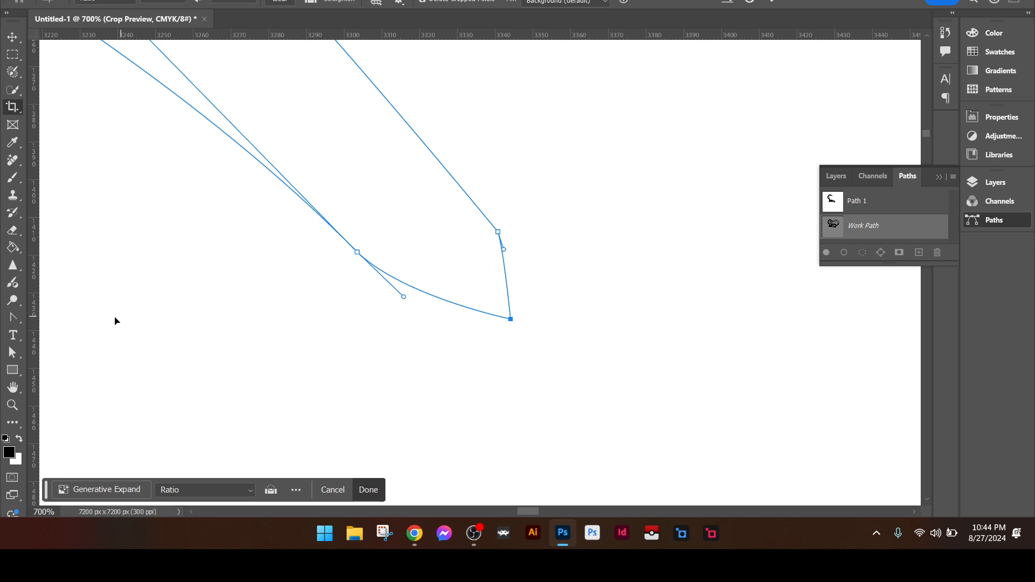
pyautogui.click(13, 317)
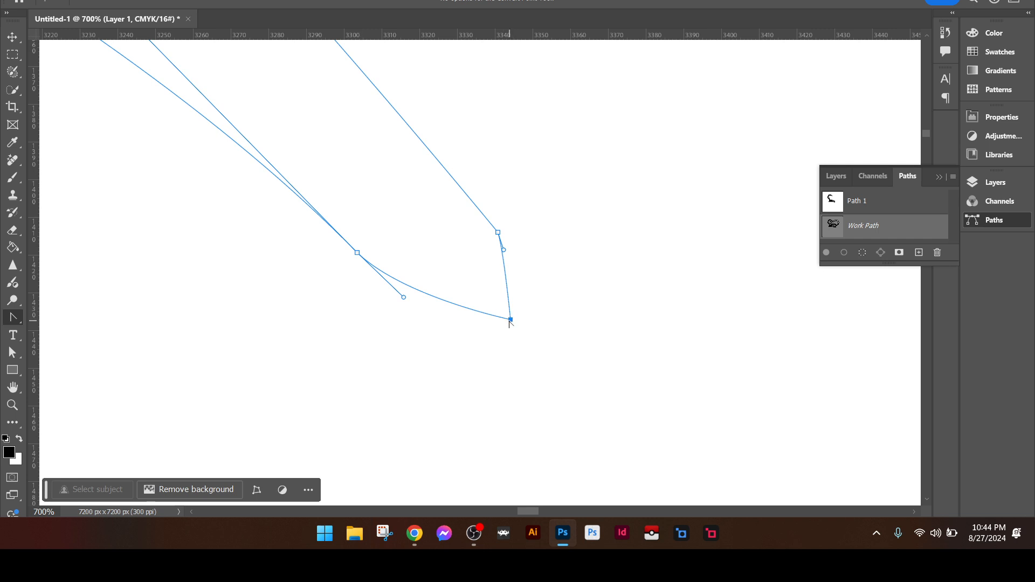
pyautogui.moveTo(510, 320); pyautogui.dragTo(482, 339)
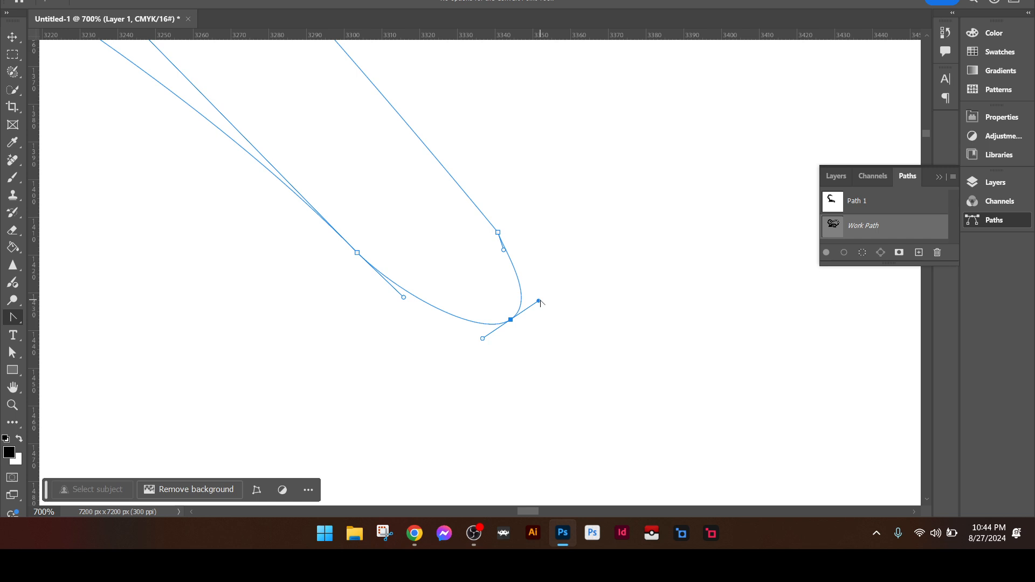
pyautogui.moveTo(539, 300); pyautogui.dragTo(551, 291)
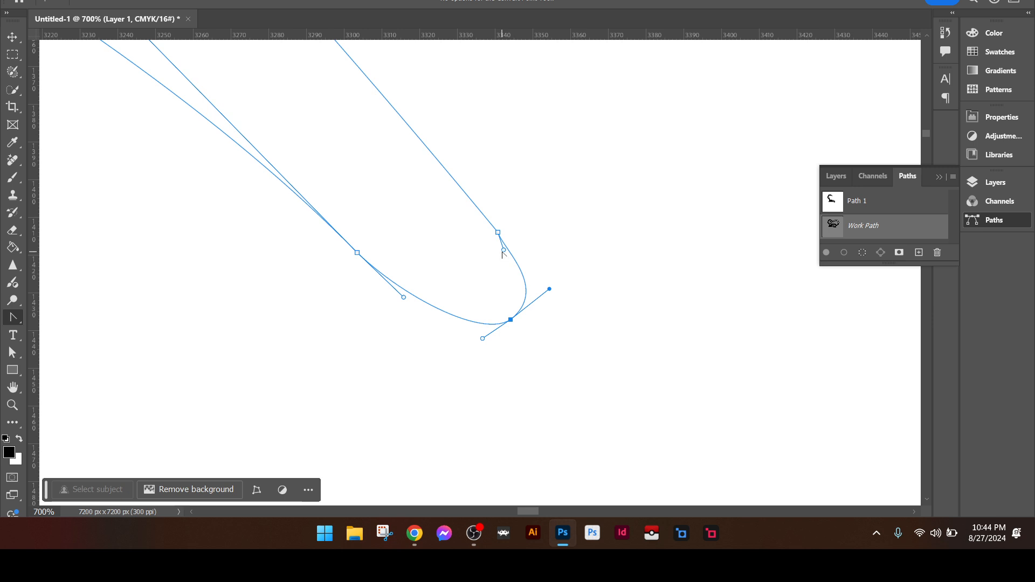
pyautogui.moveTo(504, 250); pyautogui.dragTo(506, 248)
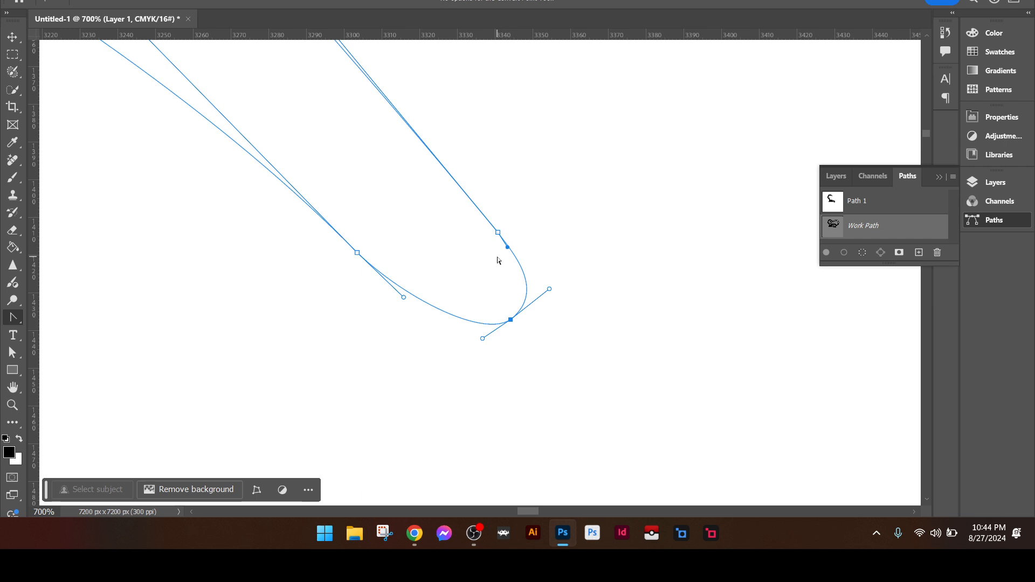
# Convert the outer upper-left anchor of the Work Path curl into a smooth point with handles following the outer edge.
pyautogui.scroll(-8, 498, 261)
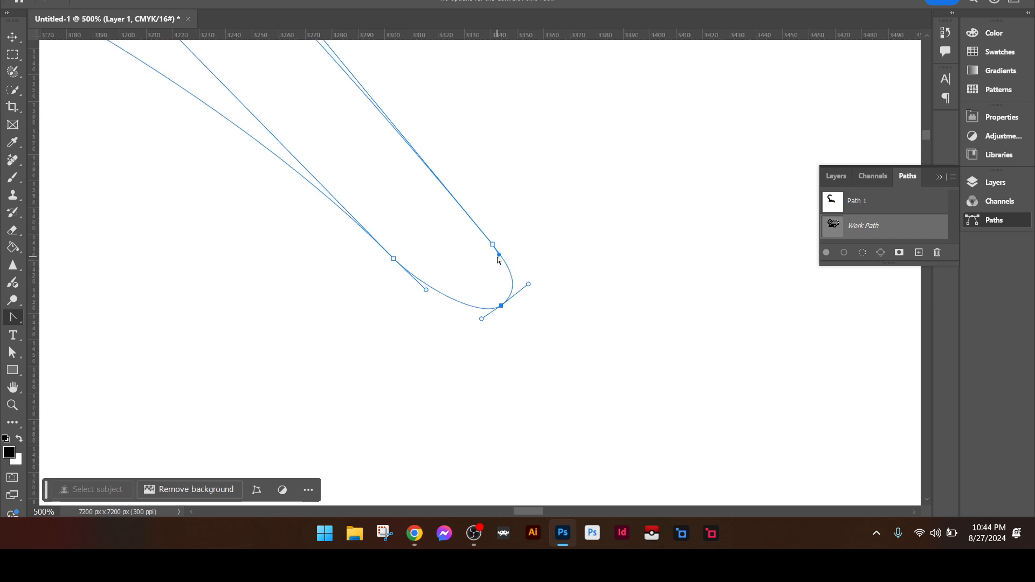
pyautogui.scroll(-2, 497, 260)
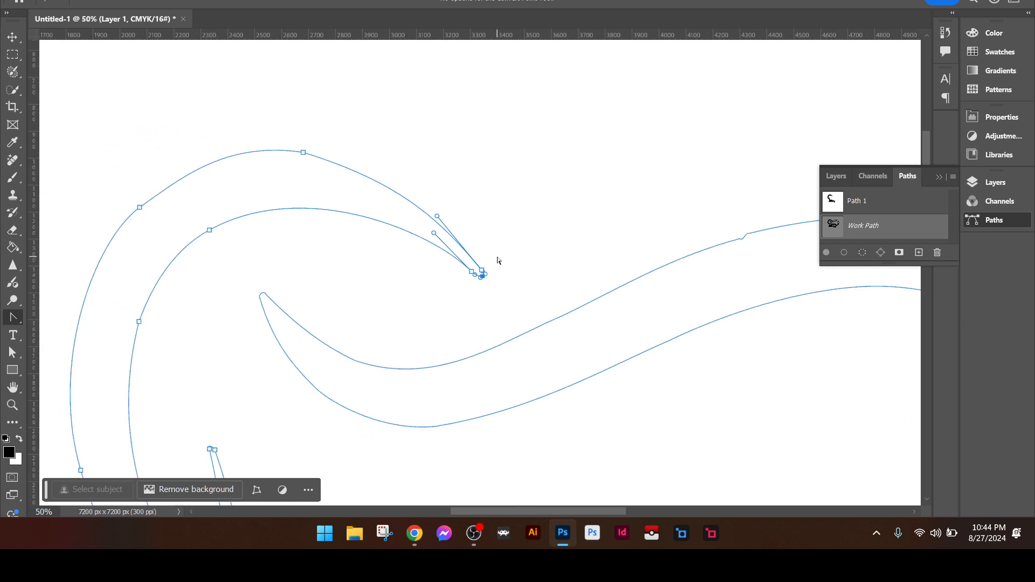
pyautogui.scroll(-1, 497, 261)
pyautogui.scroll(2, 498, 260)
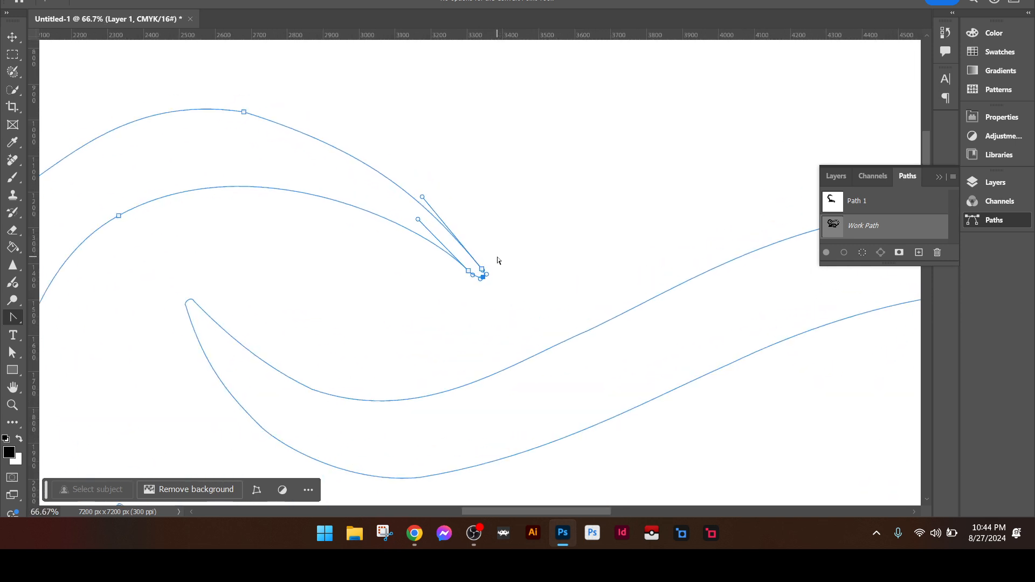
pyautogui.moveTo(92, 155); pyautogui.dragTo(455, 175)
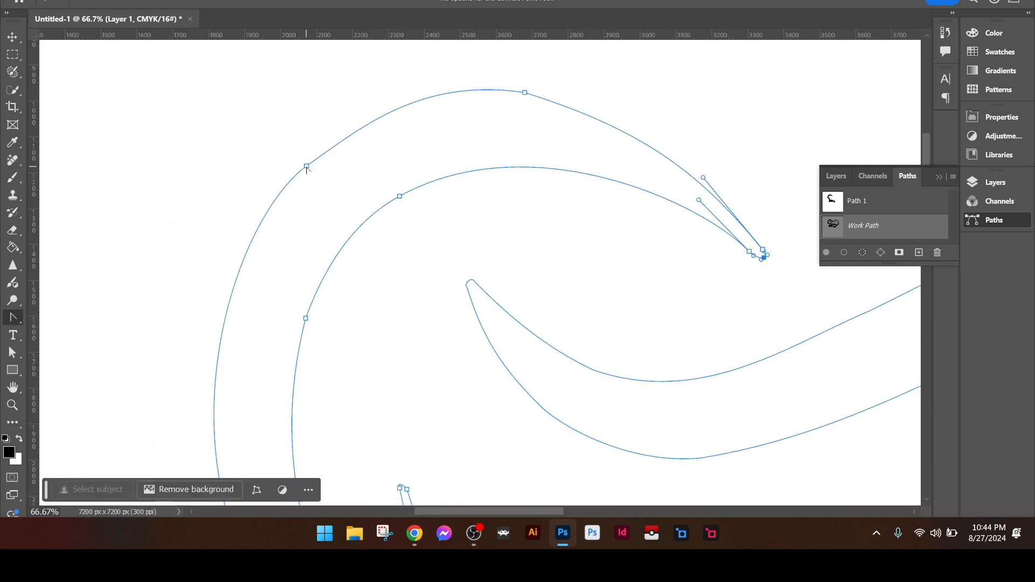
pyautogui.click(307, 167)
pyautogui.moveTo(307, 167); pyautogui.dragTo(362, 120)
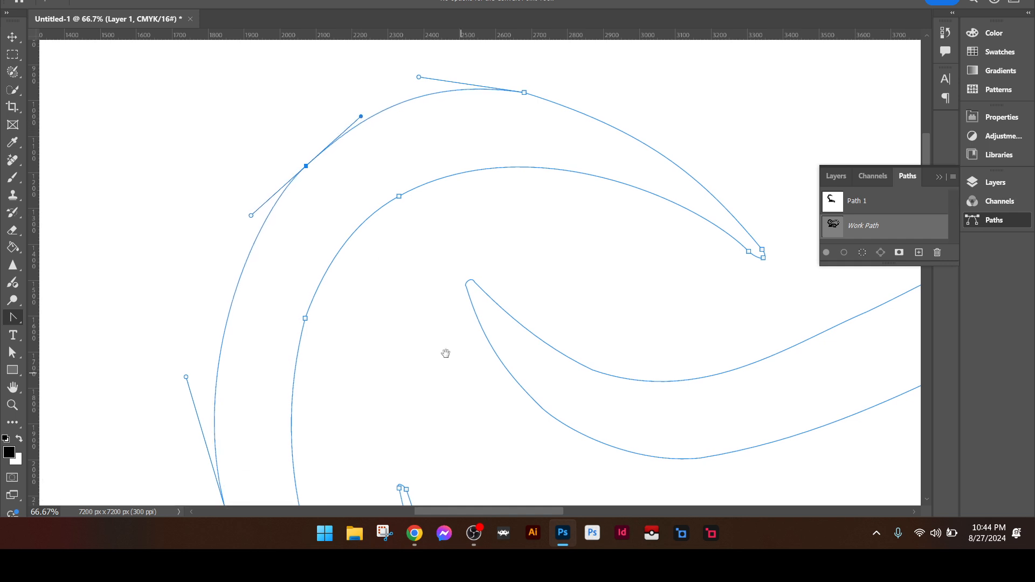
# Try loading the Work Path and Path 1 as selections.
pyautogui.moveTo(446, 353); pyautogui.dragTo(261, 313)
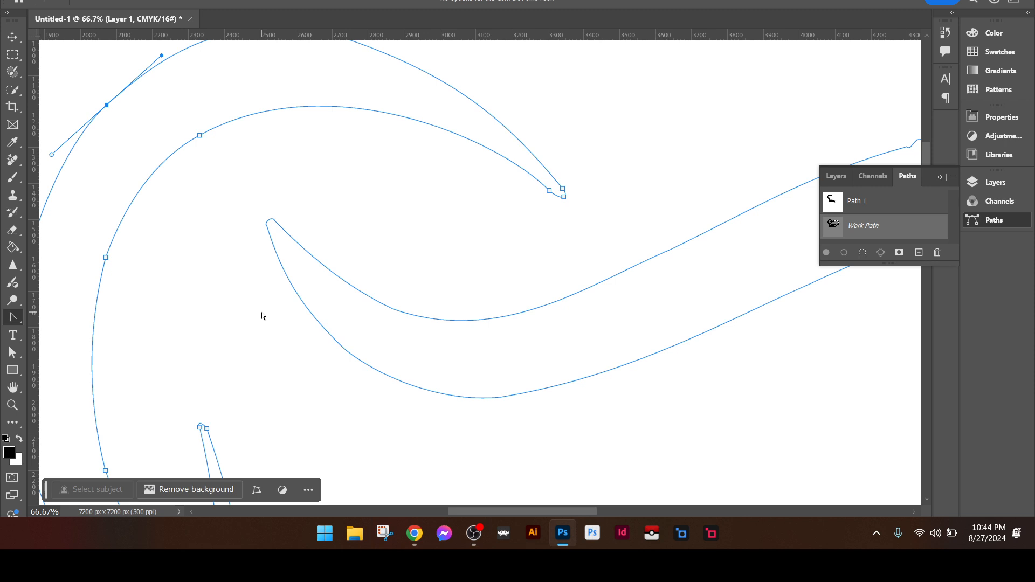
pyautogui.moveTo(386, 217); pyautogui.dragTo(501, 308)
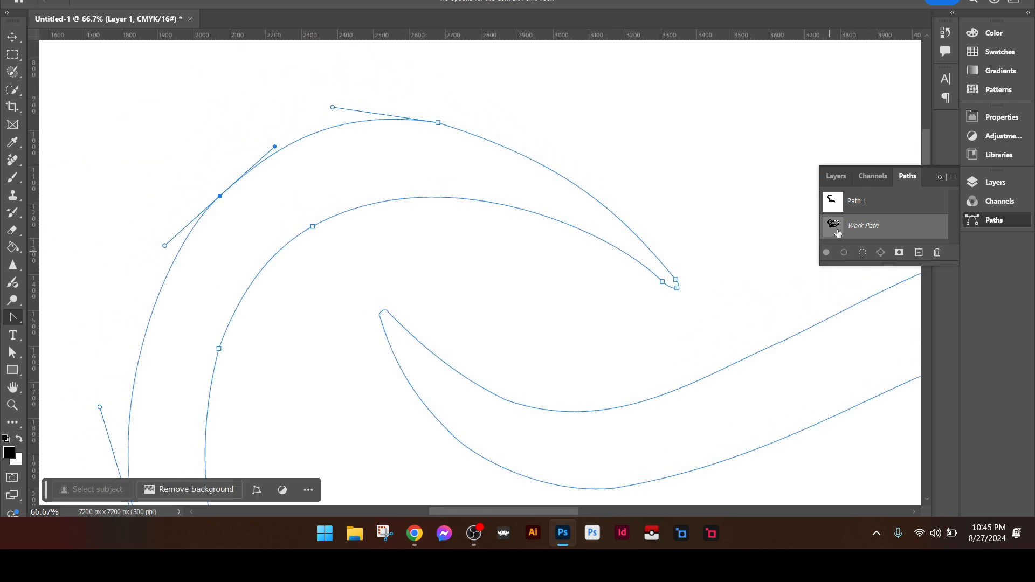
pyautogui.rightClick(874, 224)
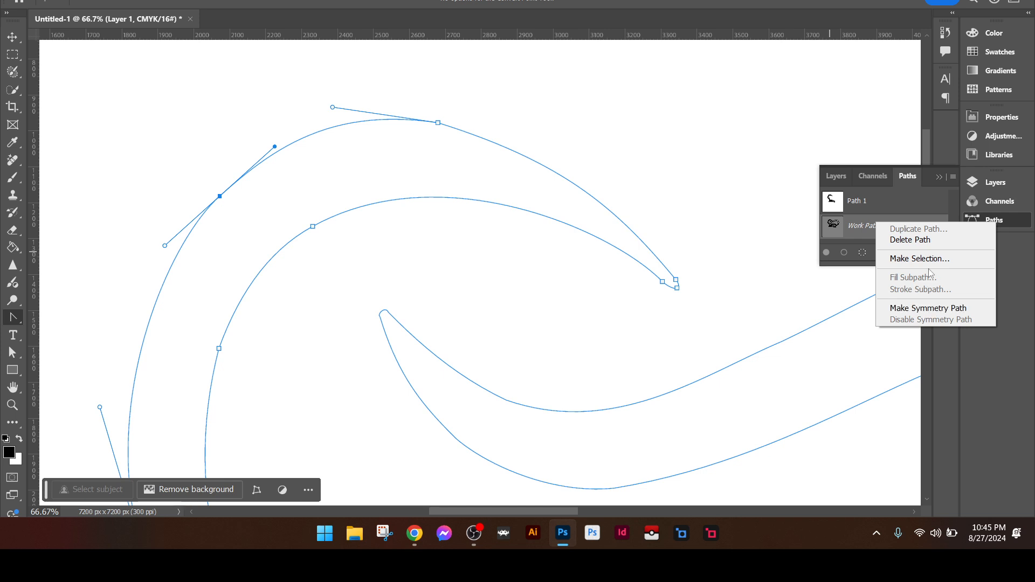
pyautogui.click(845, 227)
pyautogui.keyDown('ctrl'); pyautogui.click(833, 229); pyautogui.keyUp('ctrl')
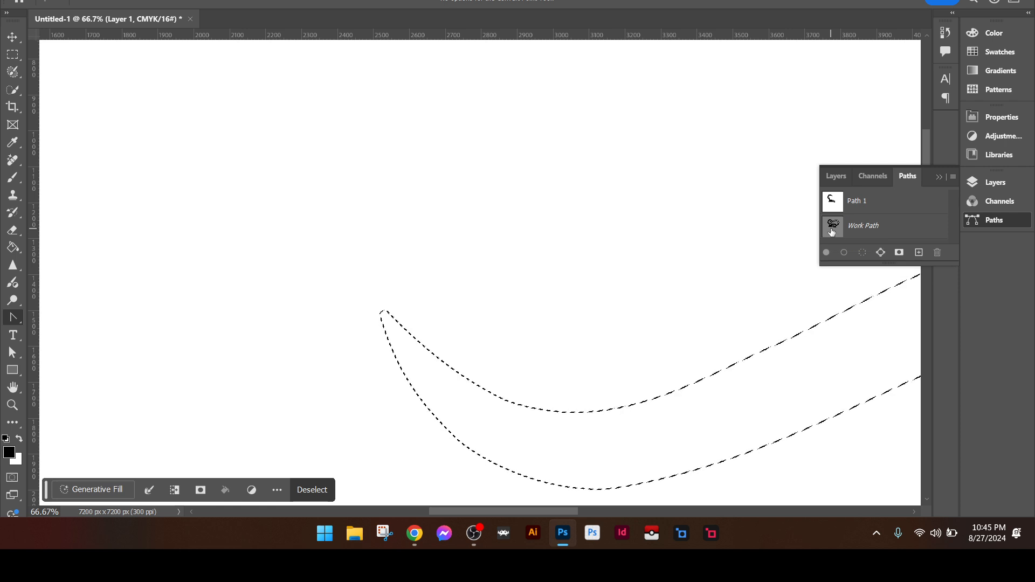
pyautogui.moveTo(832, 232)
pyautogui.mouseDown()
pyautogui.moveTo(834, 205)
pyautogui.moveTo(837, 234)
pyautogui.mouseUp()
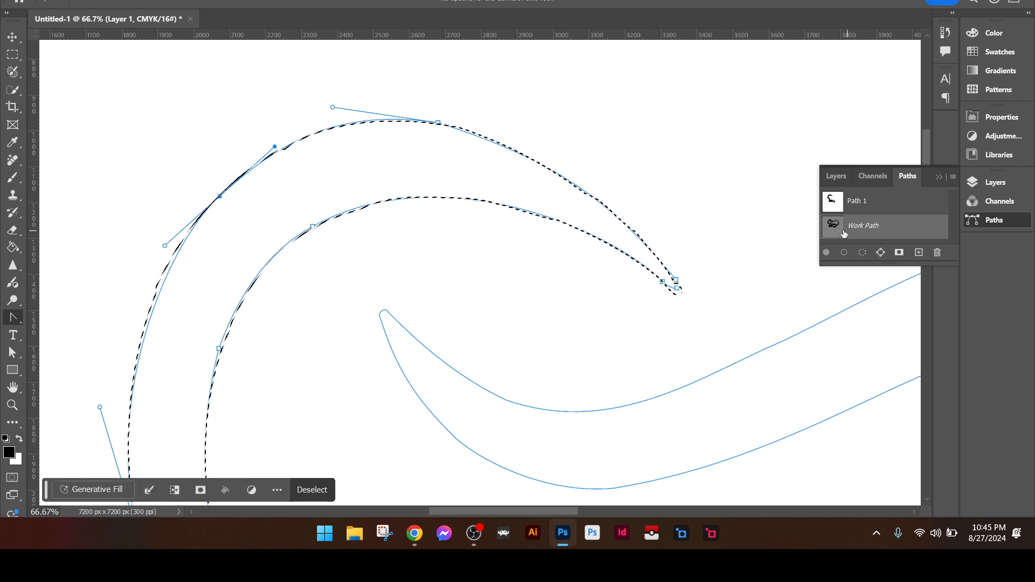
pyautogui.click(862, 202)
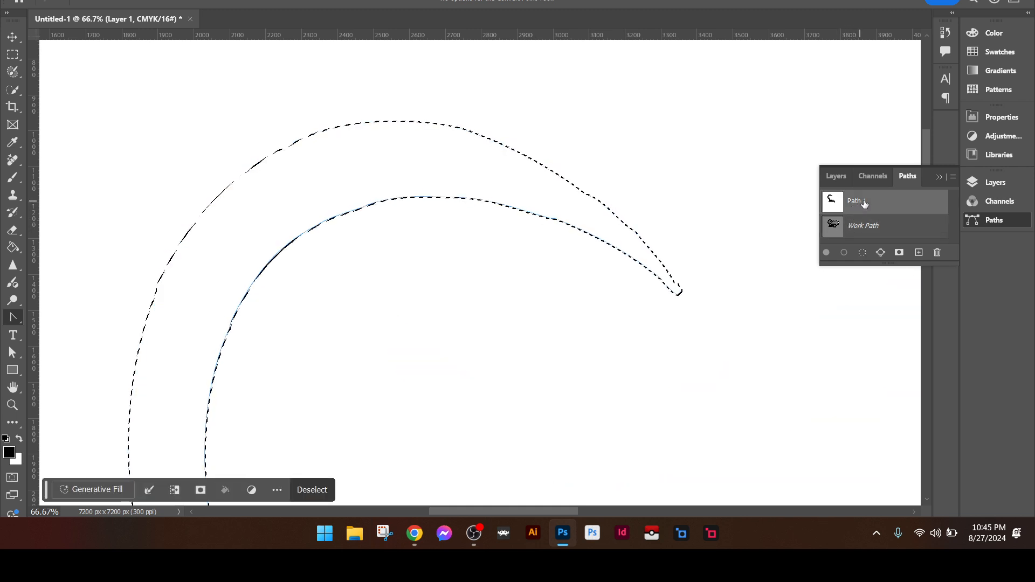
pyautogui.hotkey('ctrl', 'z')
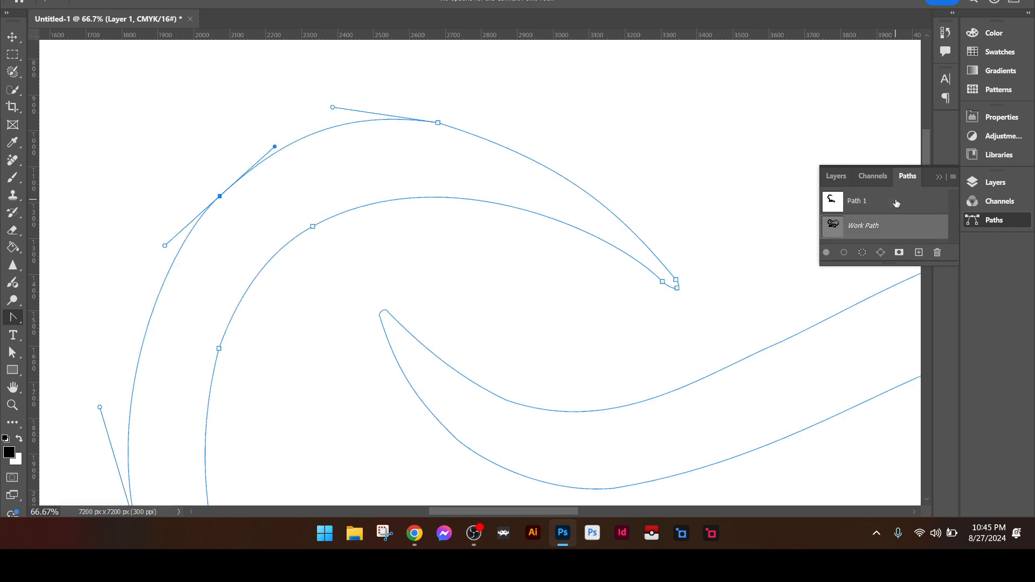
# Display Path 1 and delete the two extra outer-edge anchors near the curl's tip with the Delete Anchor Point Tool.
pyautogui.click(896, 203)
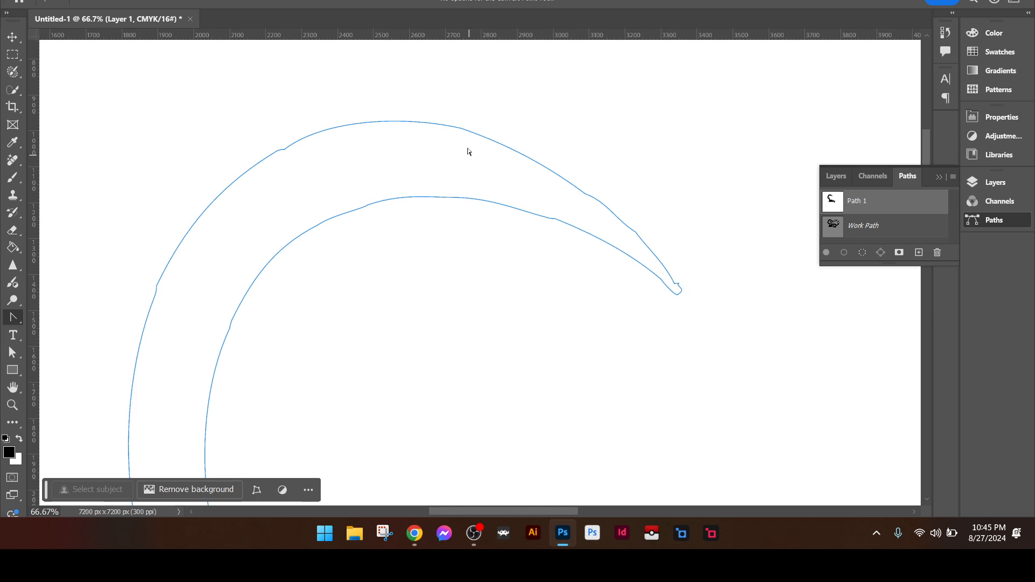
pyautogui.click(462, 131)
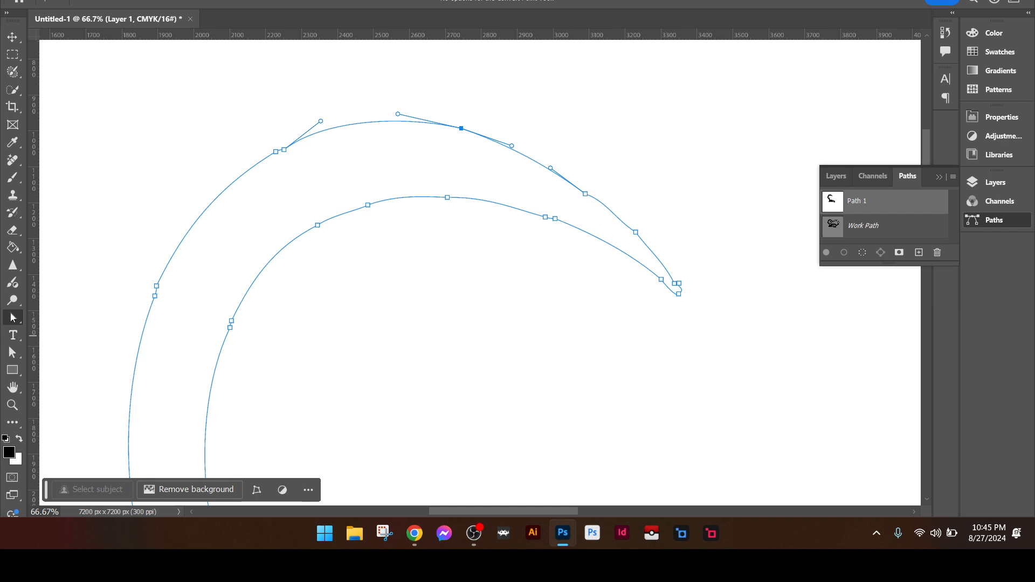
pyautogui.rightClick(12, 318)
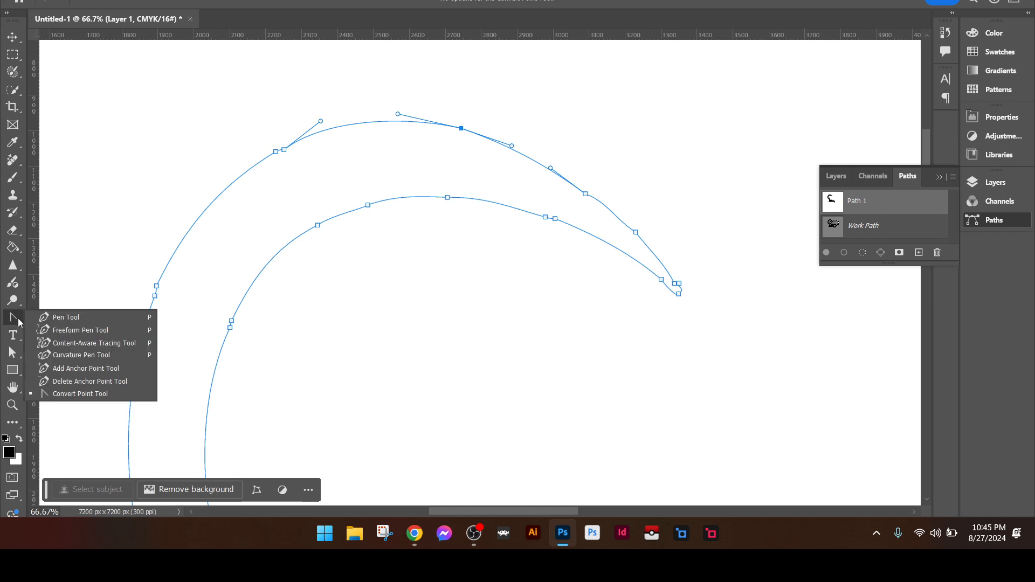
pyautogui.click(72, 379)
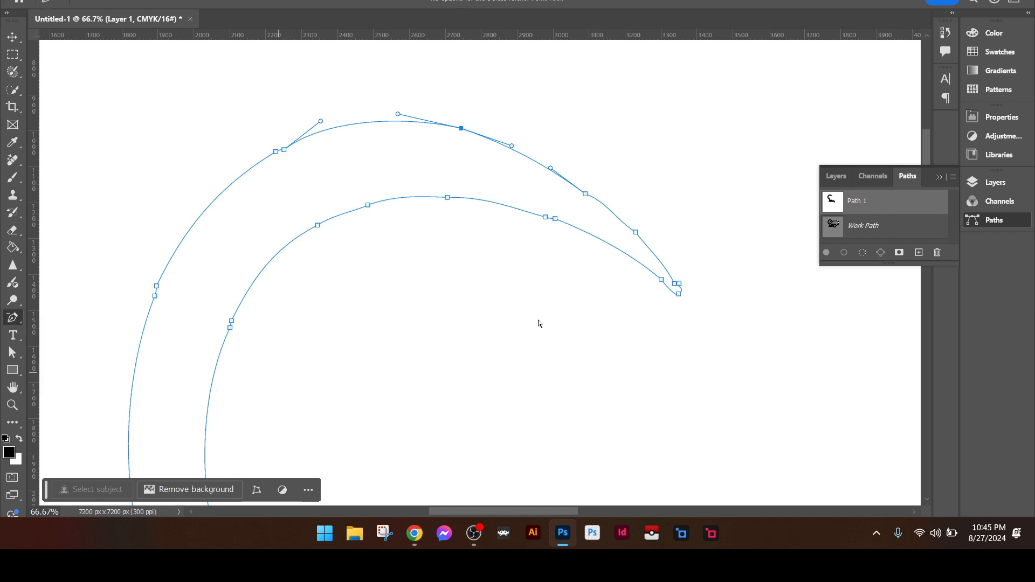
pyautogui.click(586, 194)
pyautogui.click(637, 232)
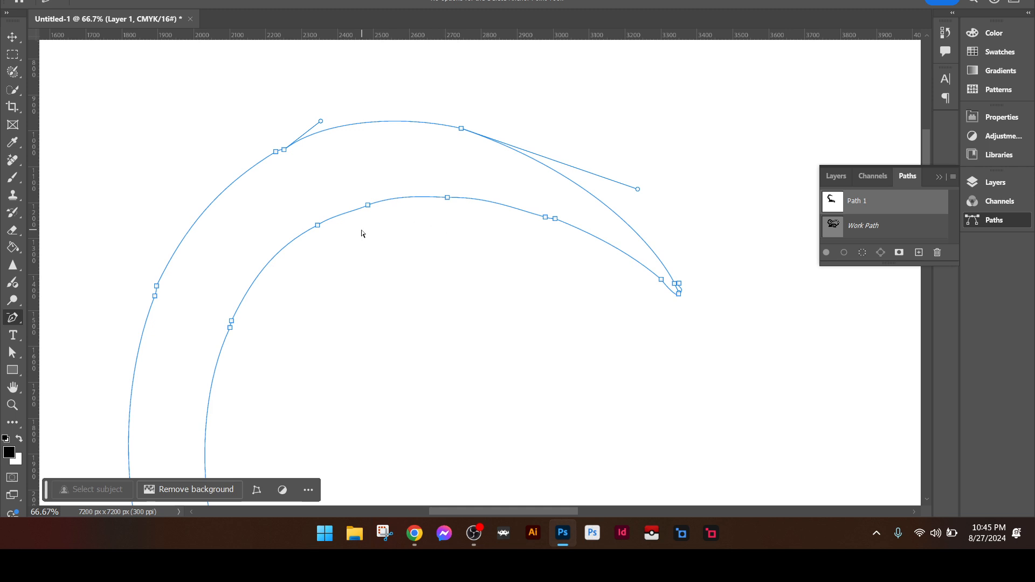
# Delete the four extra anchors along the inner edge of Path 1's curl, keeping the anchor at its crest.
pyautogui.click(556, 219)
pyautogui.click(546, 218)
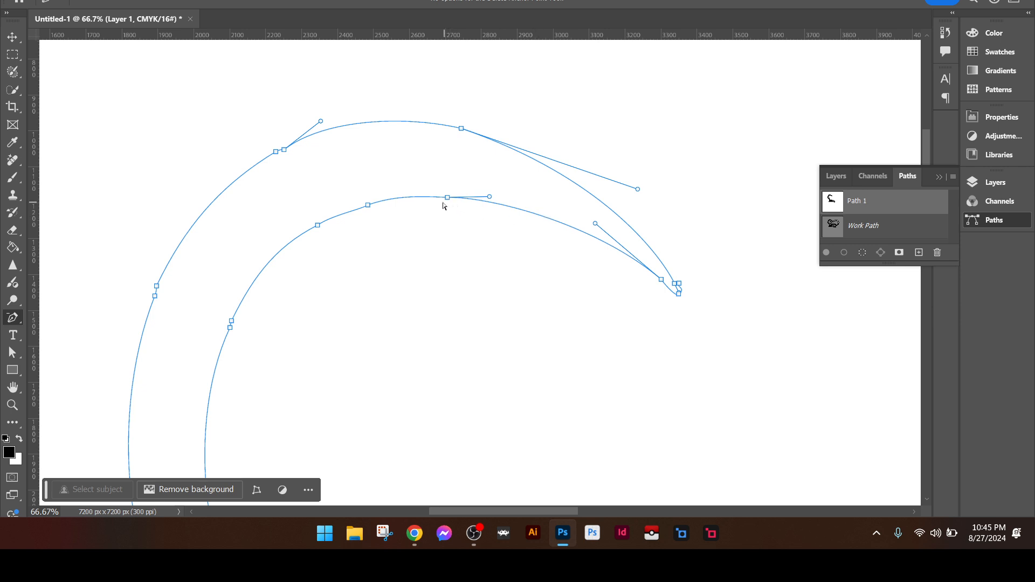
pyautogui.click(367, 205)
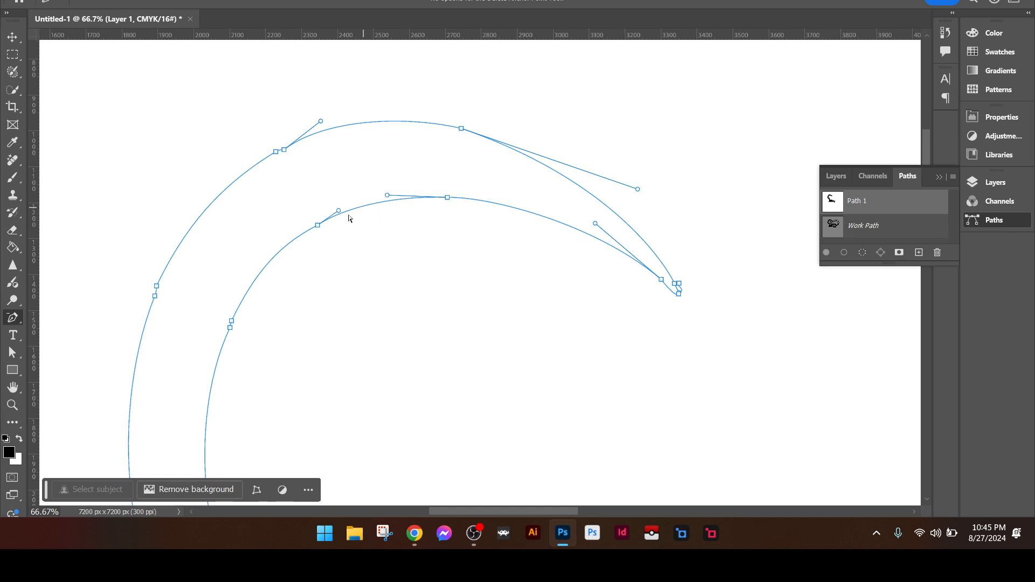
pyautogui.click(317, 226)
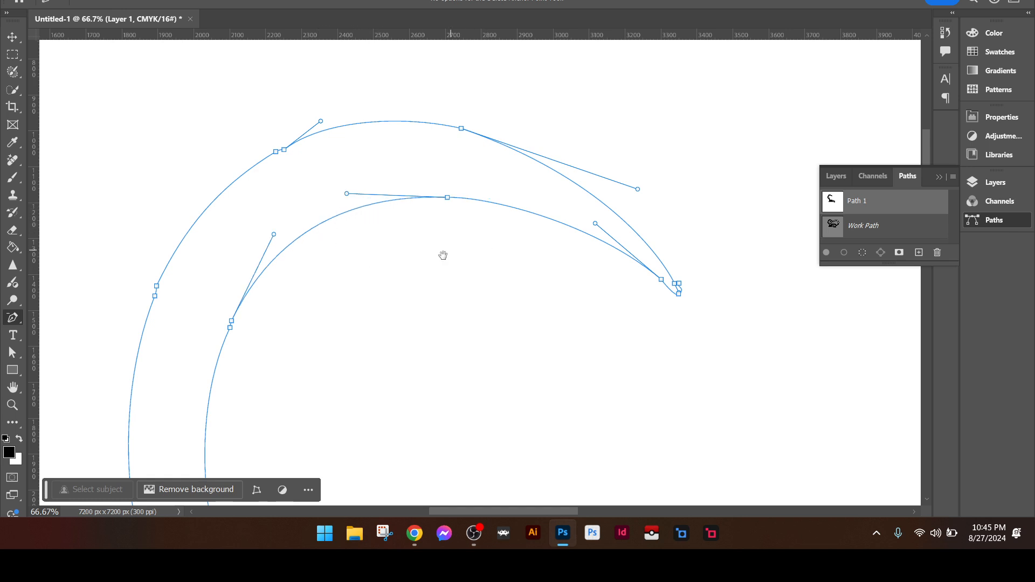
# Delete one of the paired anchors on the curl's outer upper-left edge and reshape the adjacent handles into a smooth arc.
pyautogui.click(285, 150)
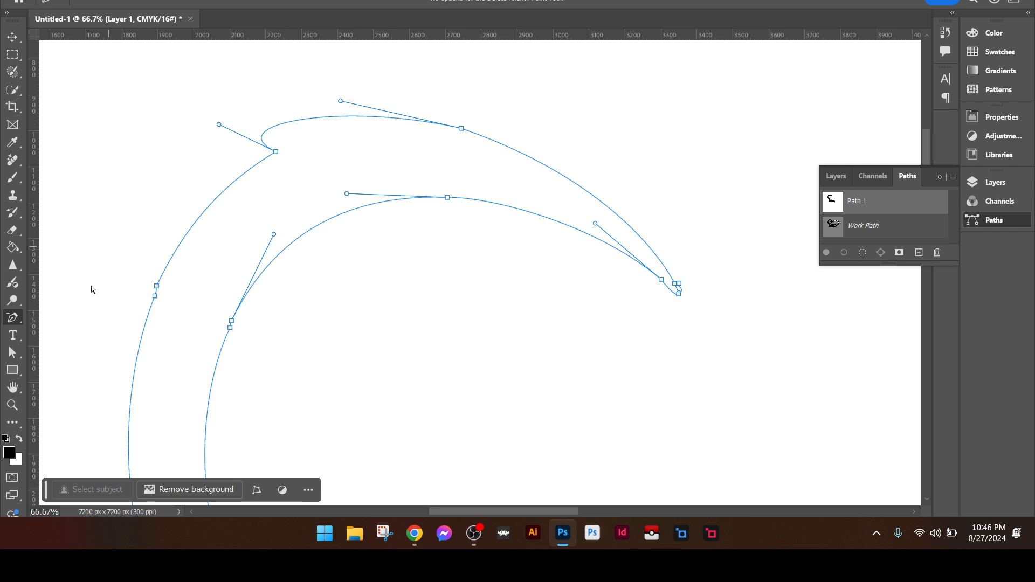
pyautogui.rightClick(13, 318)
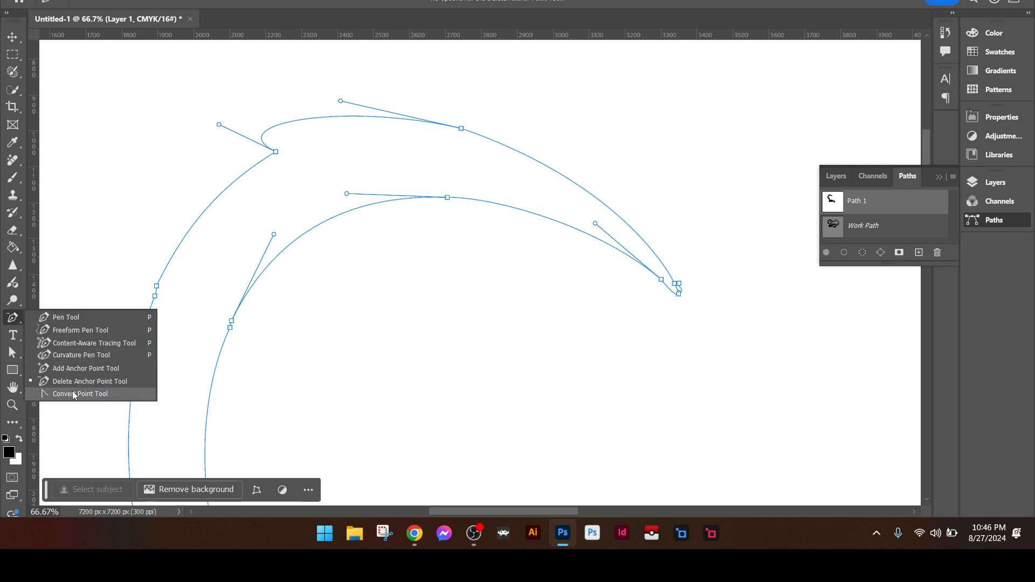
pyautogui.click(75, 394)
pyautogui.moveTo(219, 124); pyautogui.dragTo(315, 128)
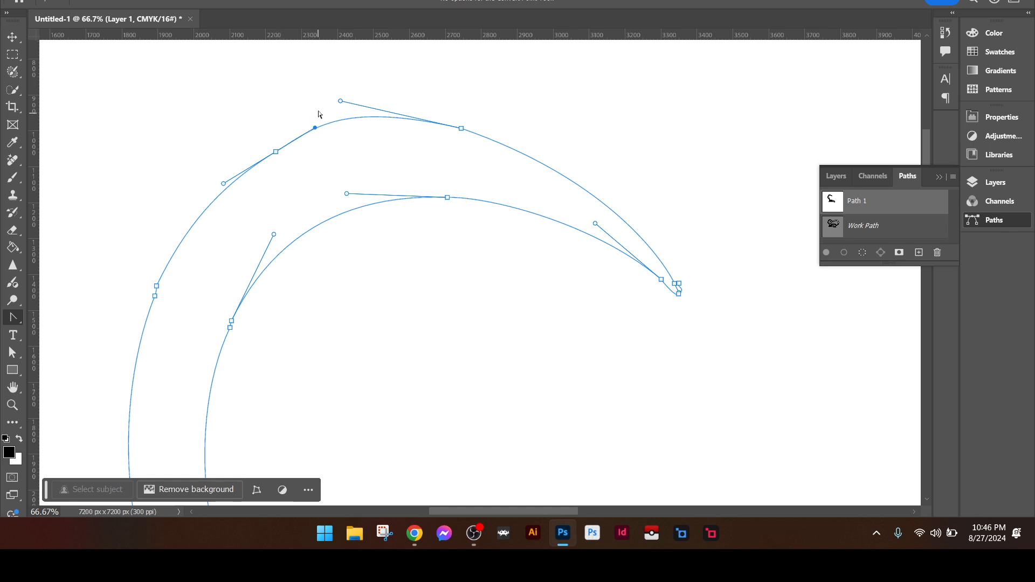
pyautogui.moveTo(341, 102); pyautogui.dragTo(395, 110)
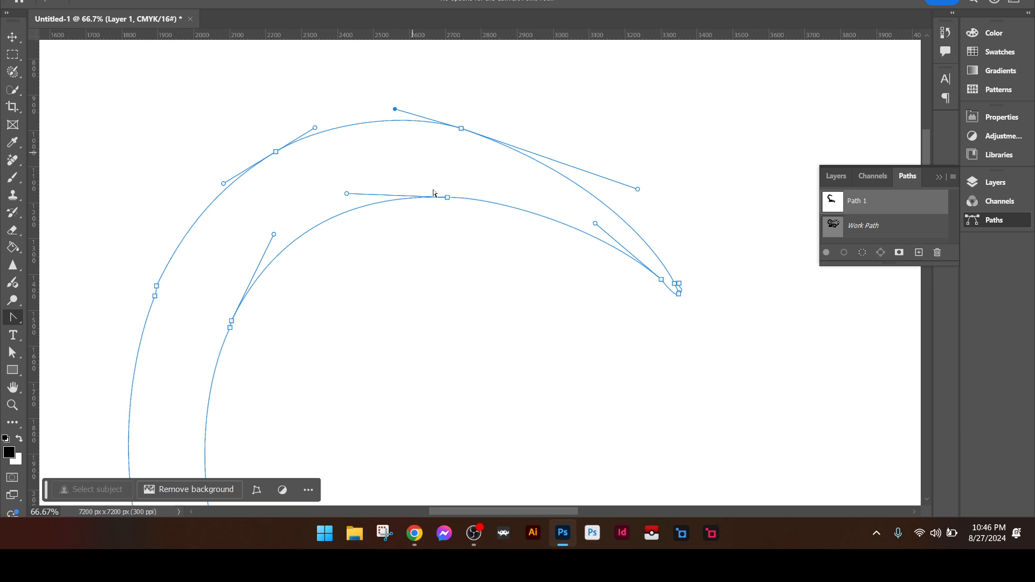
# Delete the extra anchor forming a small spur on the outer side of Path 1's curl tip.
pyautogui.press('a')
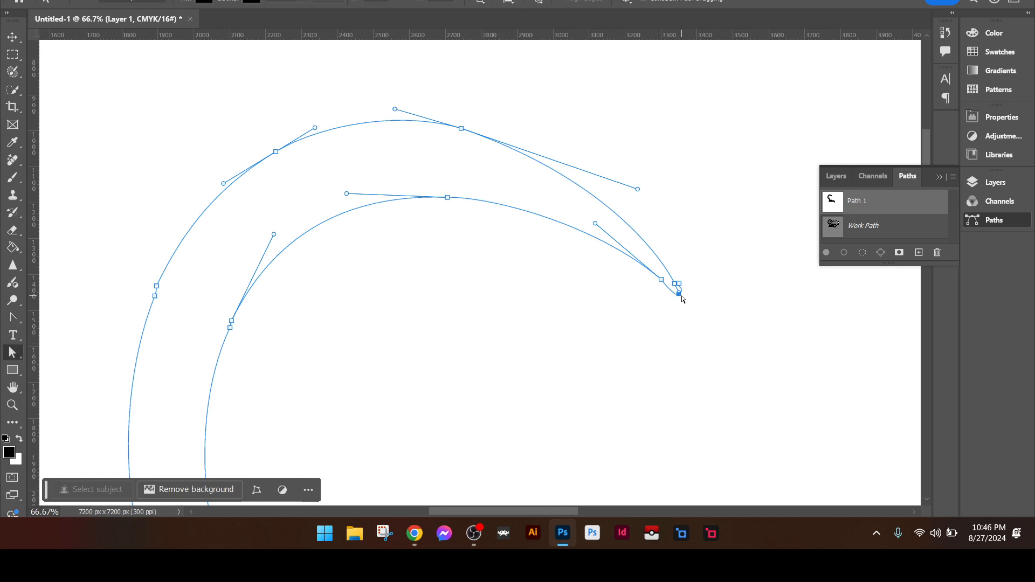
pyautogui.click(679, 294)
pyautogui.hotkey('ctrl', '+')
pyautogui.hotkey('ctrl', '+')
pyautogui.hotkey('ctrl', '+')
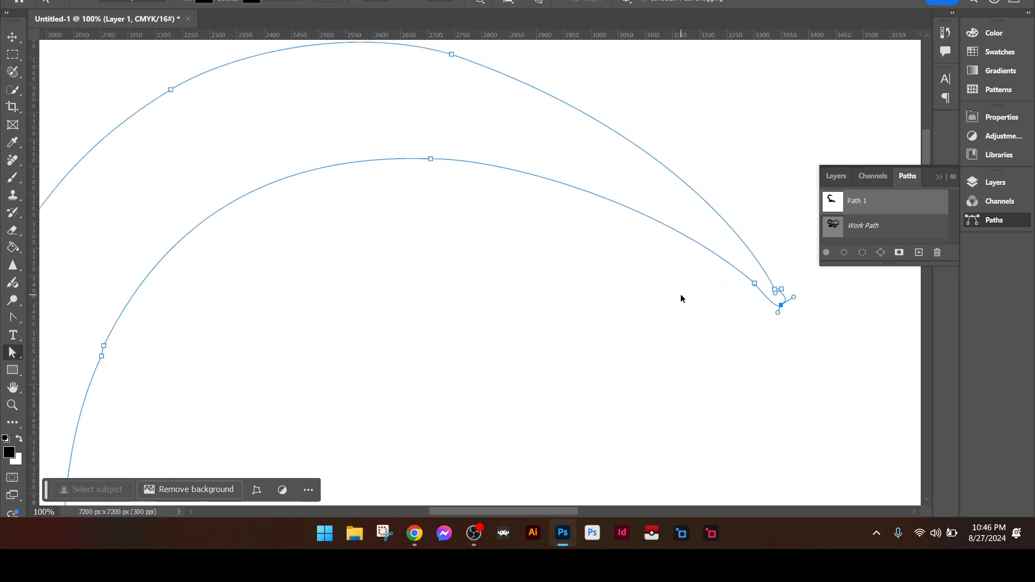
pyautogui.moveTo(547, 308); pyautogui.dragTo(54, 345)
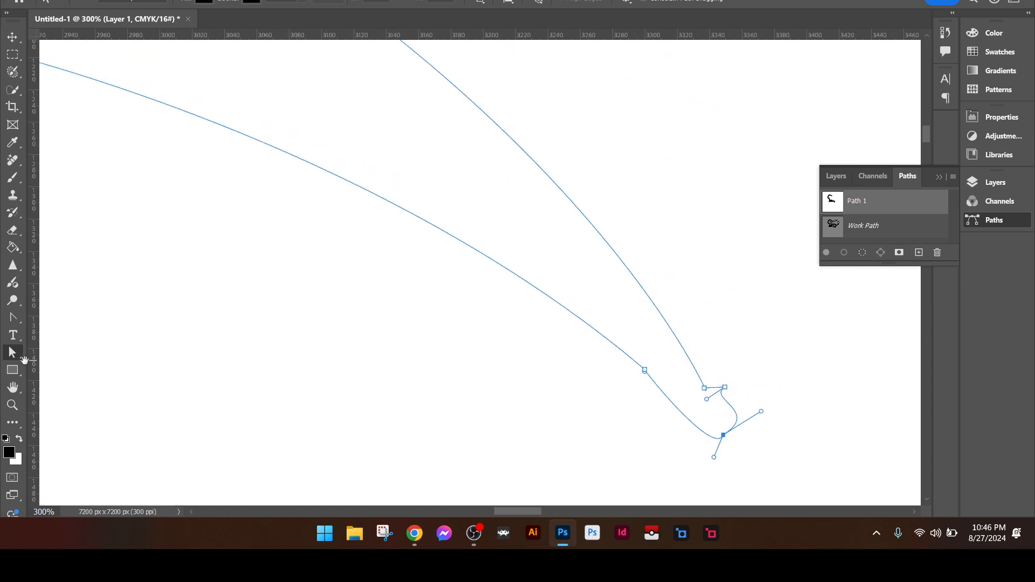
pyautogui.moveTo(169, 287); pyautogui.dragTo(229, 192)
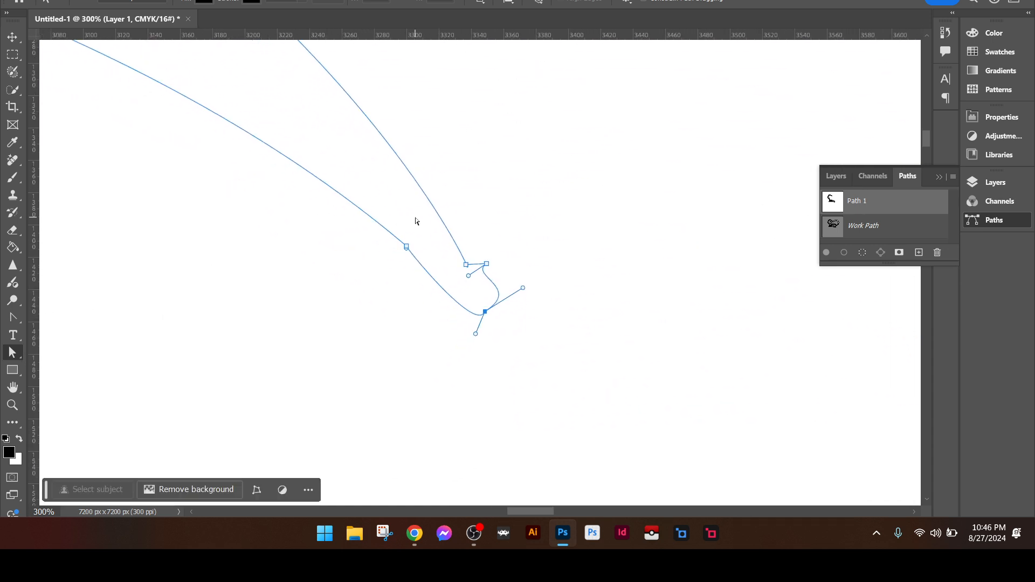
pyautogui.rightClick(13, 319)
pyautogui.click(56, 381)
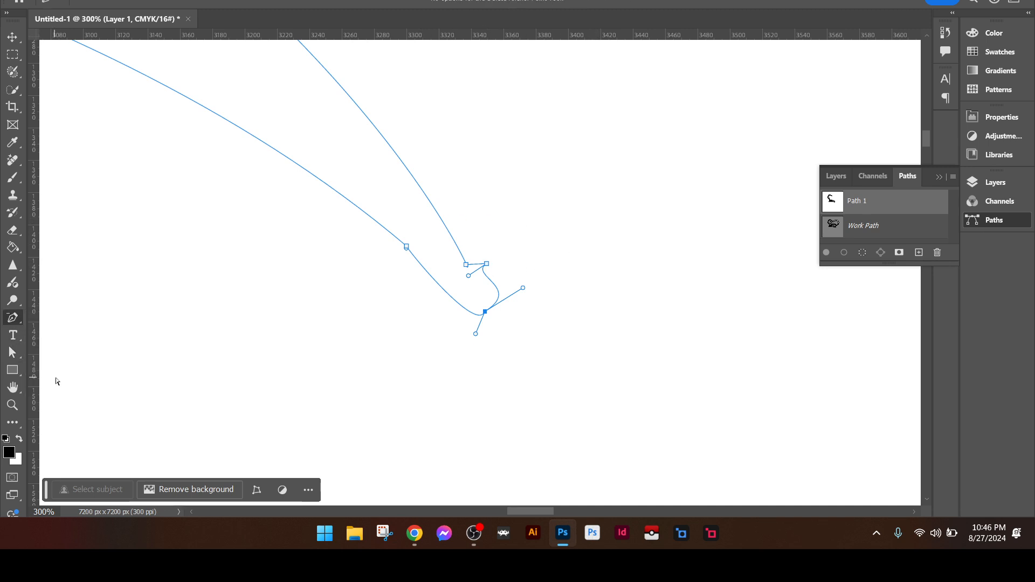
pyautogui.click(487, 264)
# Convert the end anchor at the tip of Path 1's curl into a corner point with the Convert Point Tool.
pyautogui.rightClick(13, 318)
pyautogui.click(75, 394)
pyautogui.click(485, 312)
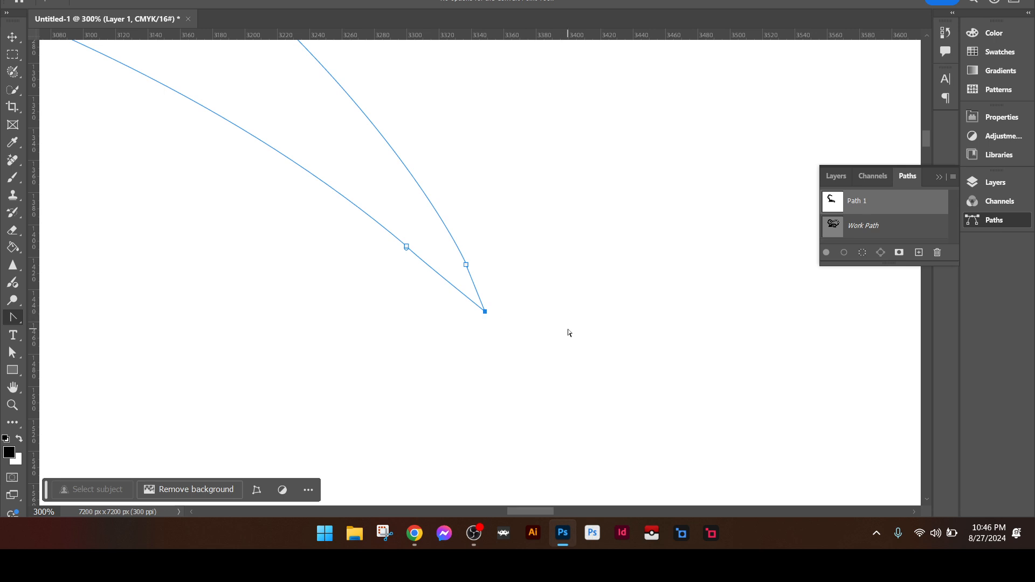
pyautogui.press('a')
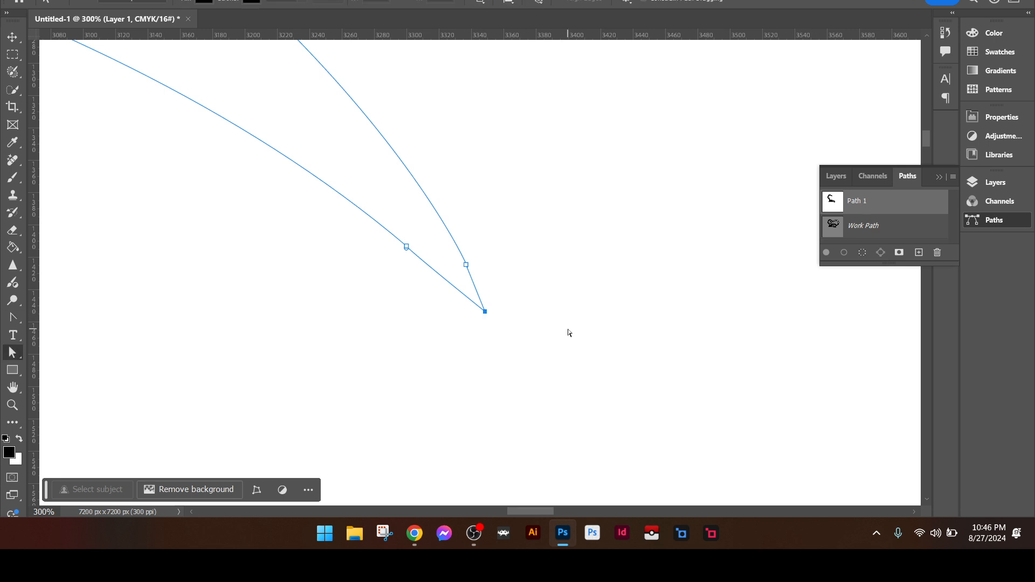
pyautogui.hotkey('ctrl', '0')
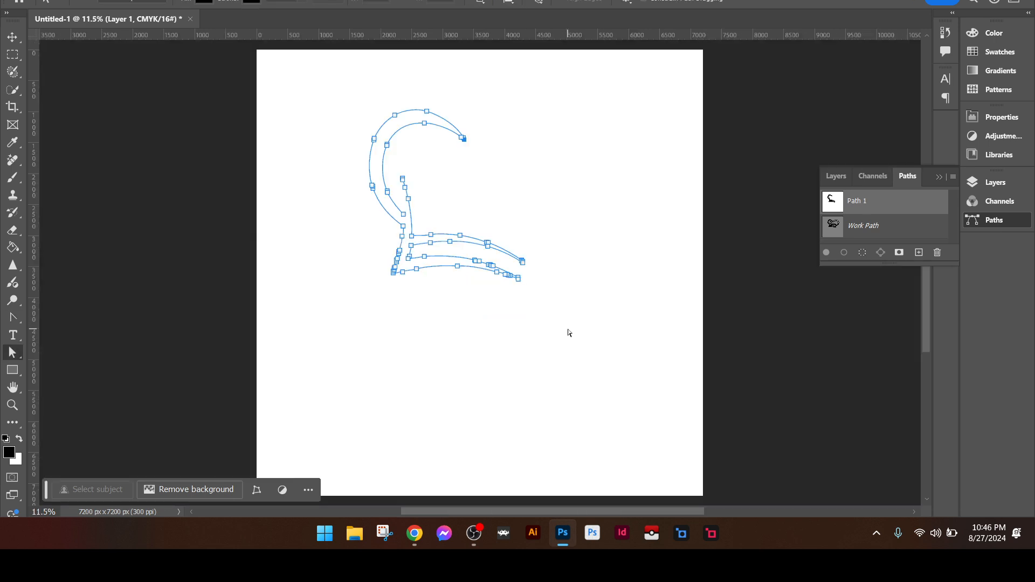
pyautogui.hotkey('ctrl', '+')
pyautogui.hotkey('ctrl', '+')
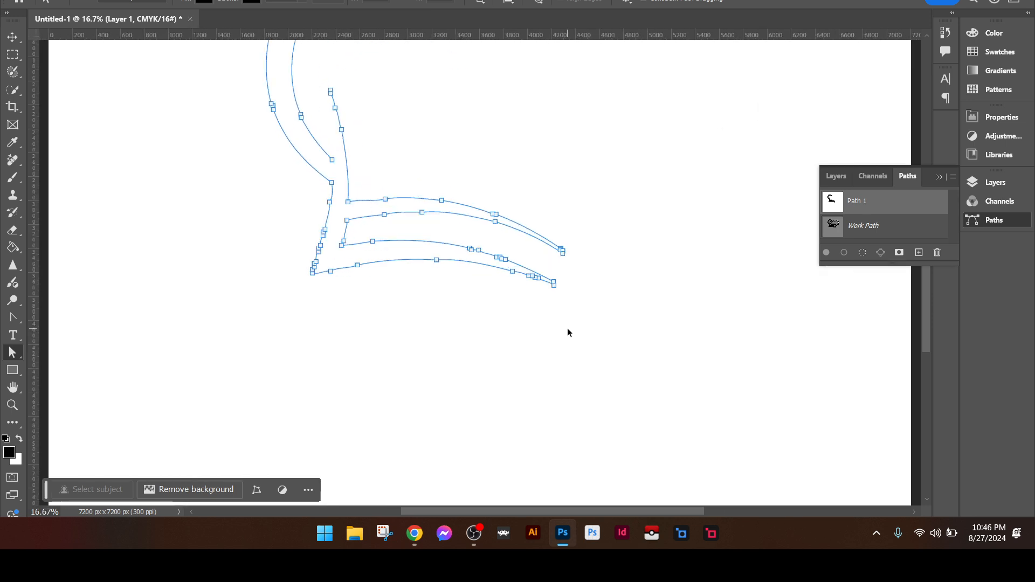
pyautogui.scroll(5, 594, 267)
pyautogui.hscroll(-2, 594, 268)
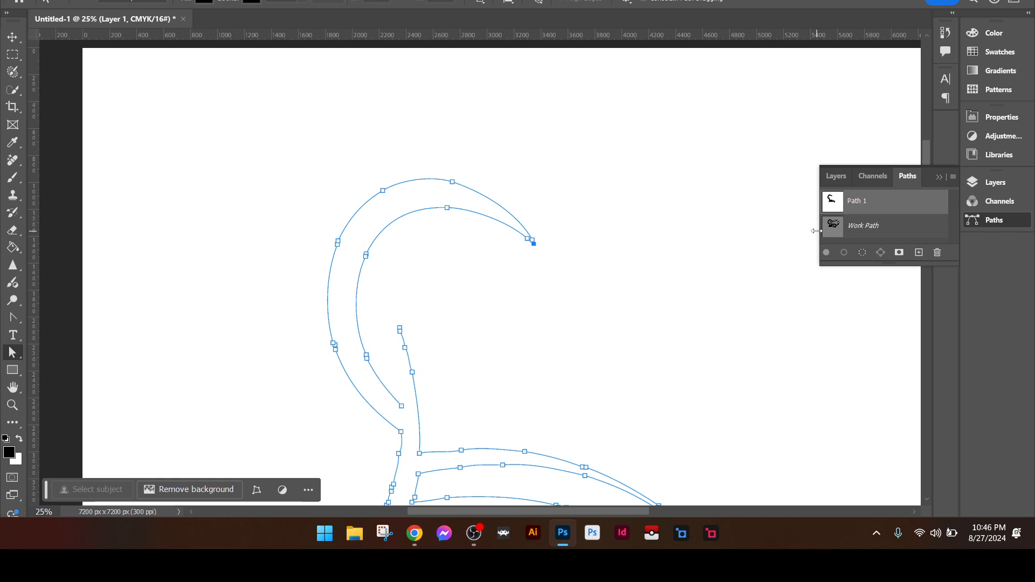
pyautogui.rightClick(880, 205)
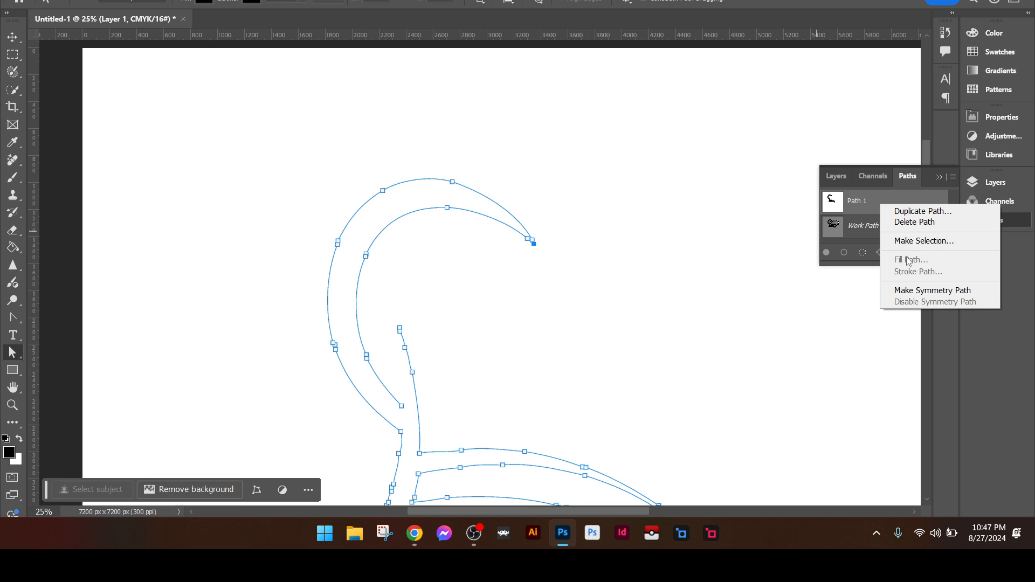
pyautogui.click(13, 320)
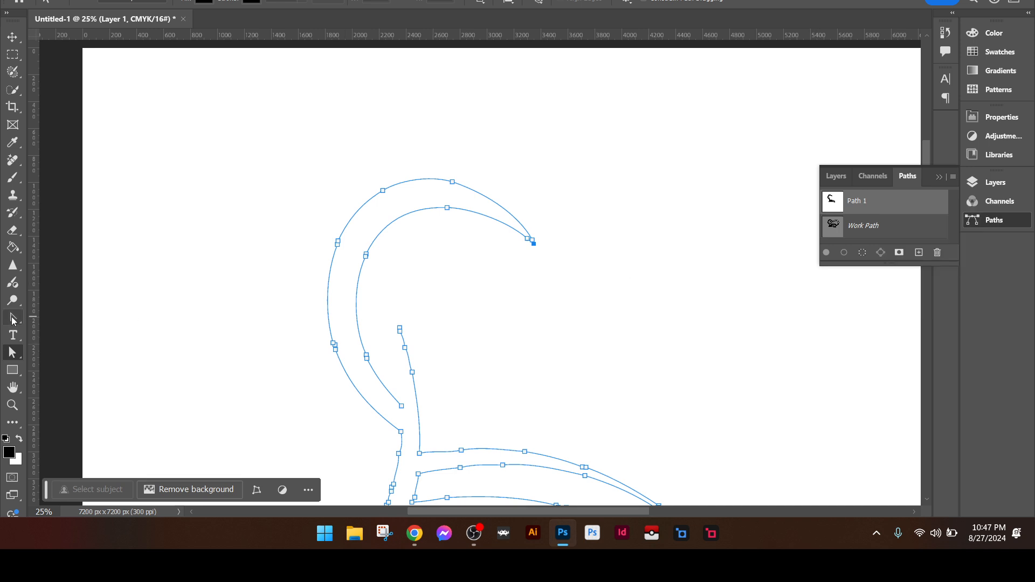
pyautogui.click(13, 320)
pyautogui.rightClick(13, 320)
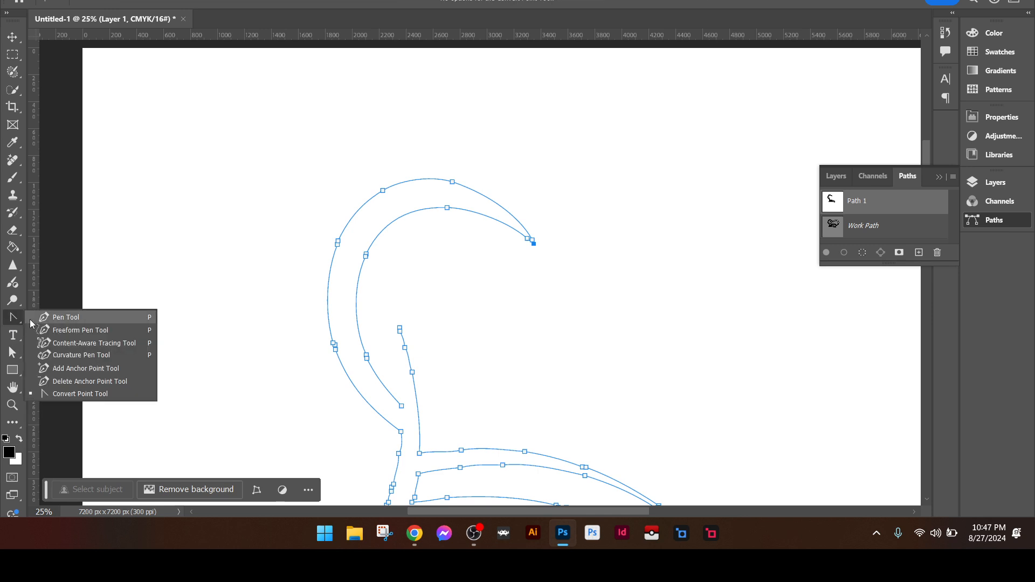
pyautogui.click(32, 318)
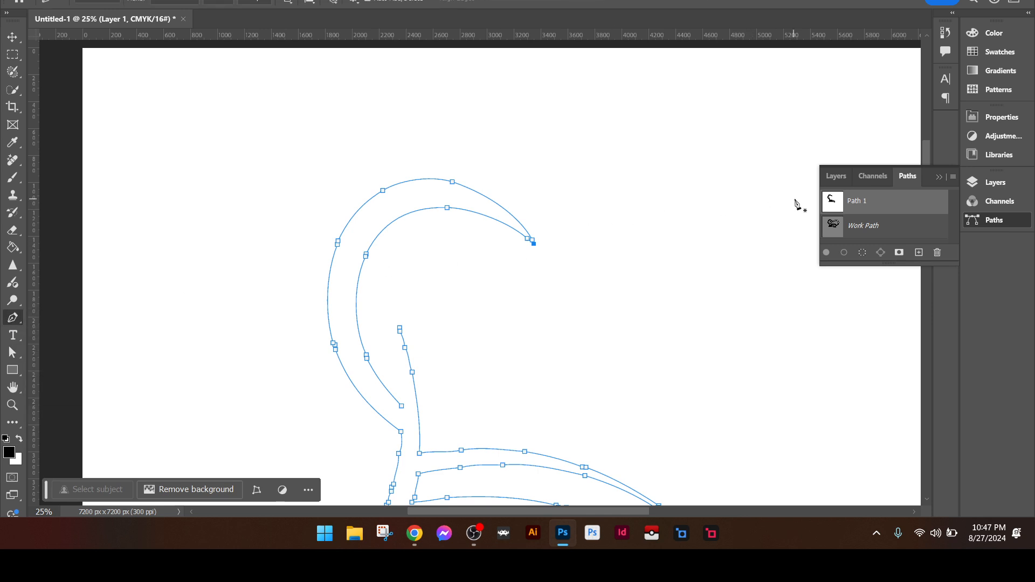
pyautogui.rightClick(921, 203)
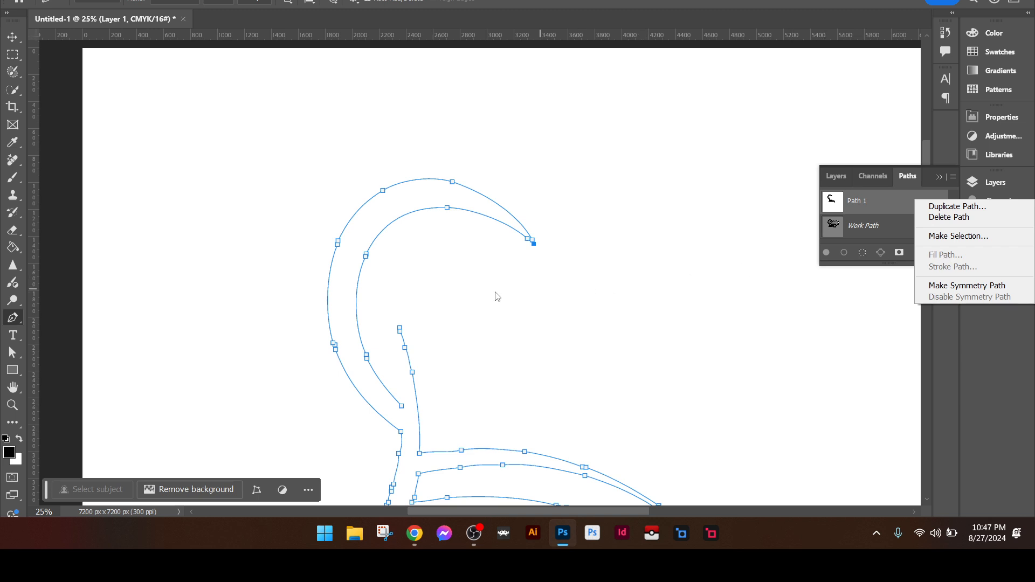
# Load Path 1 as a selection that covers only the inside of the traced shape, not the surrounding canvas.
pyautogui.click(835, 207)
pyautogui.keyDown('ctrl'); pyautogui.click(835, 207); pyautogui.keyUp('ctrl')
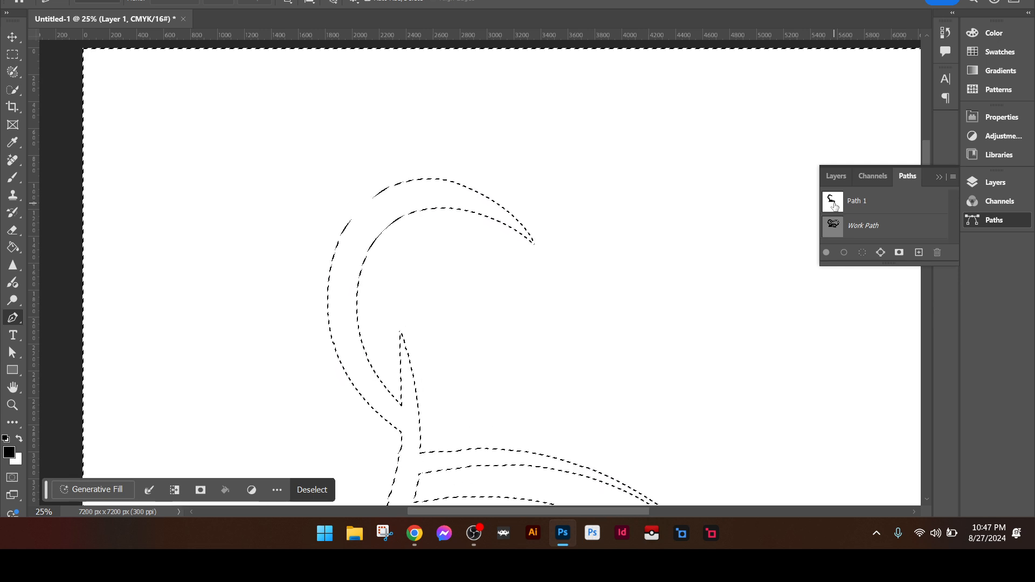
pyautogui.keyDown('ctrl'); pyautogui.click(835, 207); pyautogui.keyUp('ctrl')
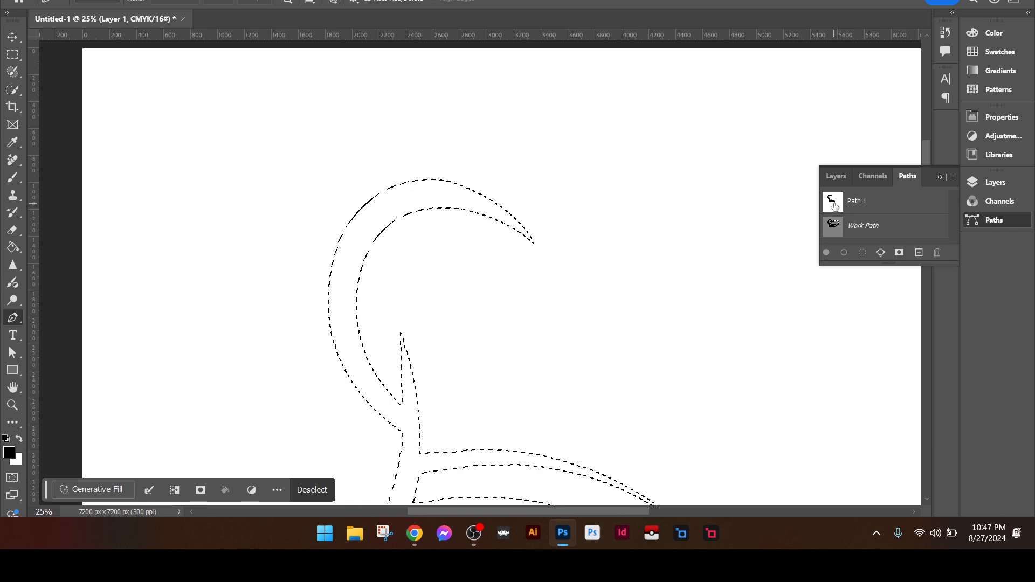
# Add a new layer above Layer 1, paint black over the selected curl and stem with the Brush, and deselect.
pyautogui.press('b')
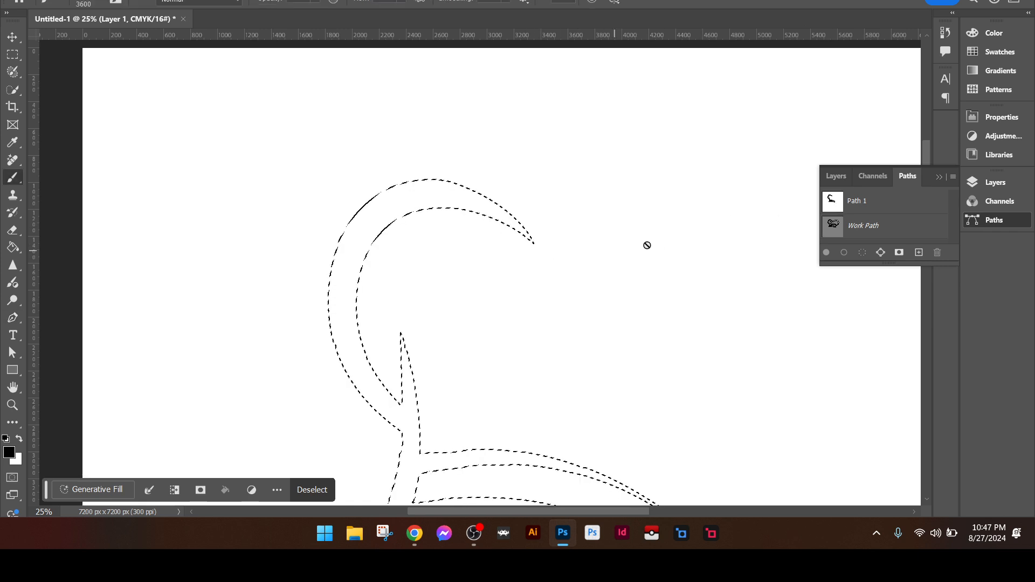
pyautogui.click(987, 183)
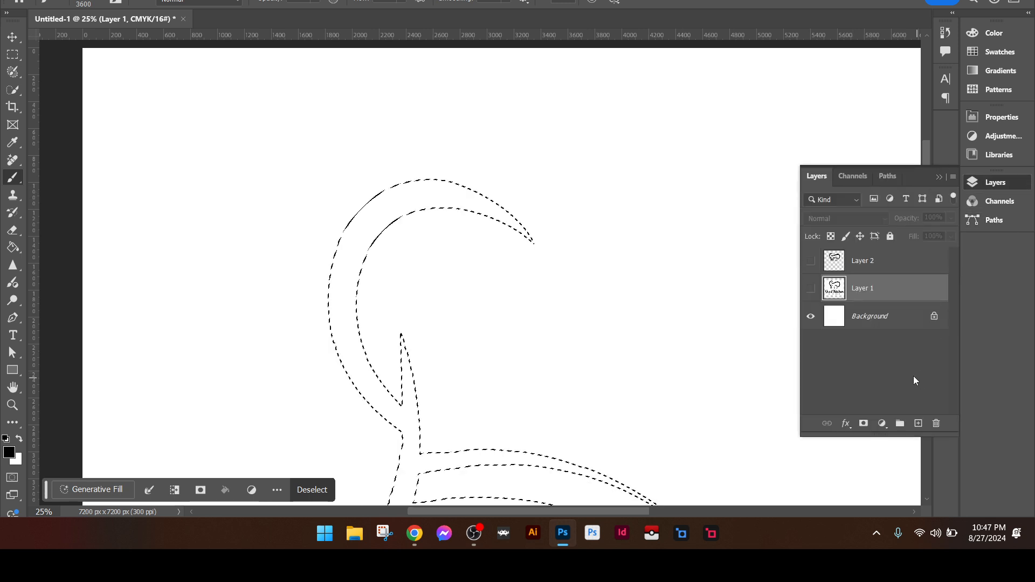
pyautogui.click(918, 423)
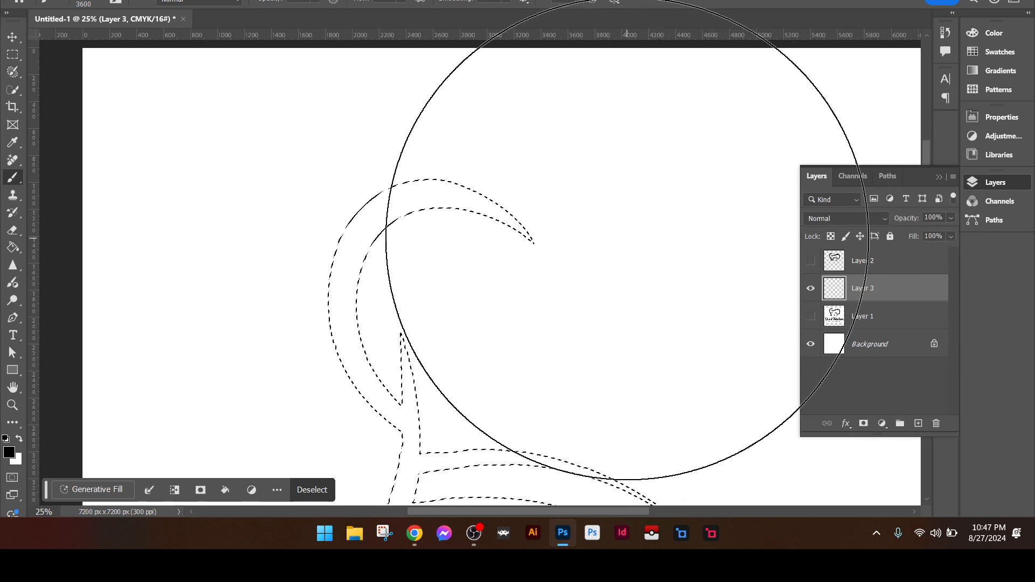
pyautogui.moveTo(624, 240); pyautogui.dragTo(432, 250)
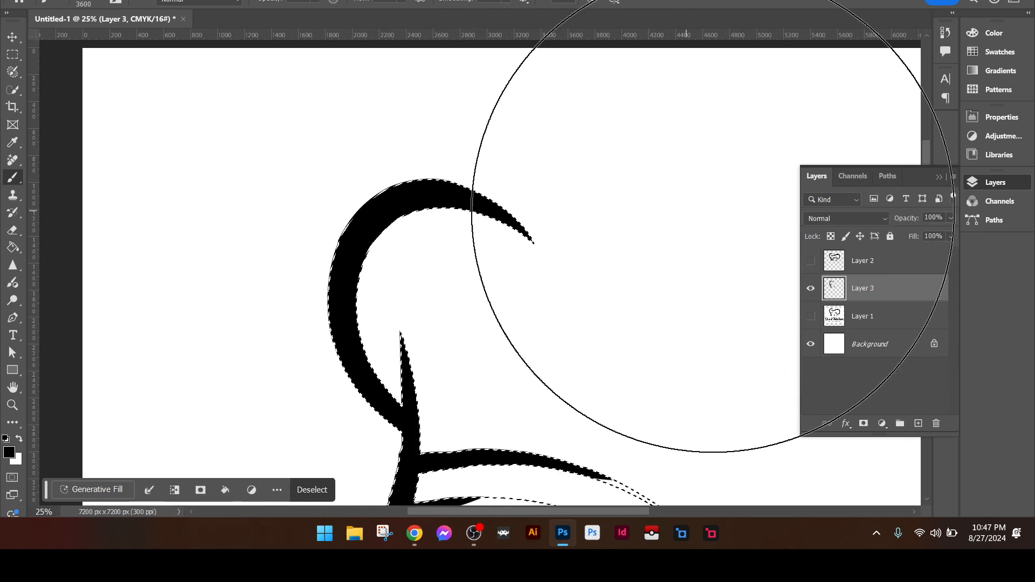
pyautogui.hotkey('ctrl', 'd')
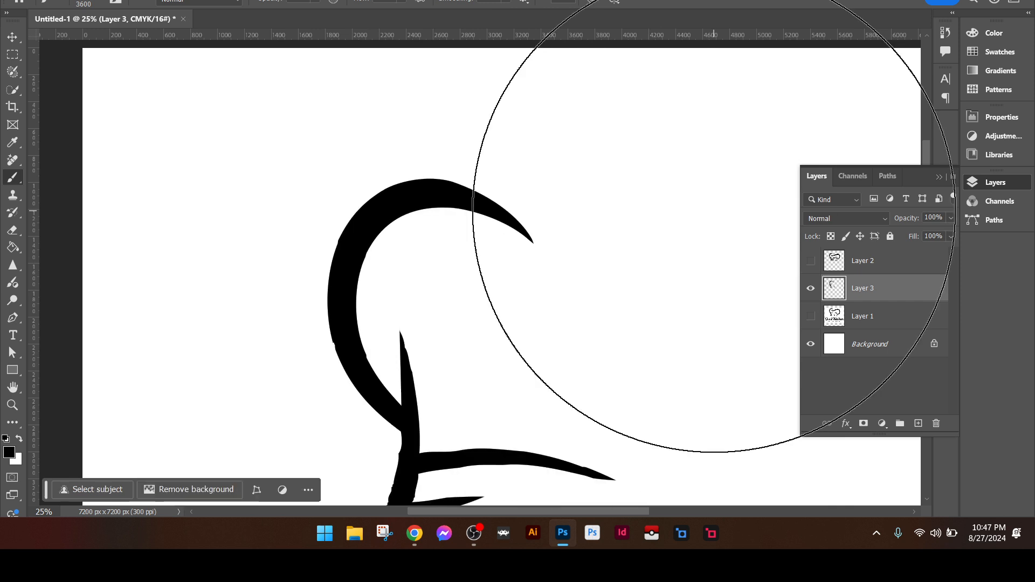
# Examine the edges and tip of the black-painted curl at close zoom, and the painted shape as a whole.
pyautogui.hotkey('ctrl', '+')
pyautogui.hotkey('ctrl', '+')
pyautogui.hotkey('ctrl', '+')
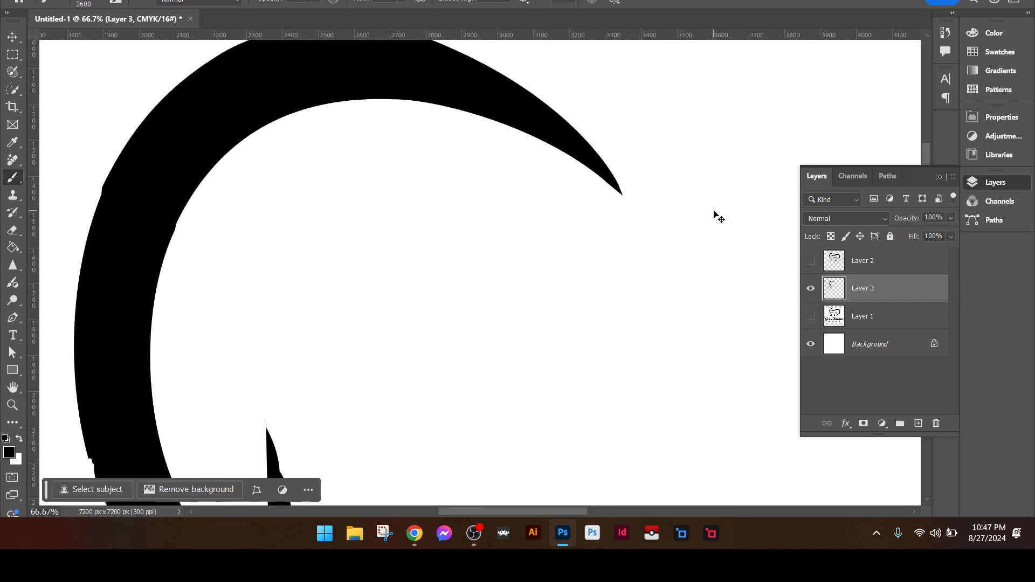
pyautogui.hotkey('ctrl', '-')
pyautogui.hotkey('ctrl', '+')
pyautogui.hotkey('ctrl', '+')
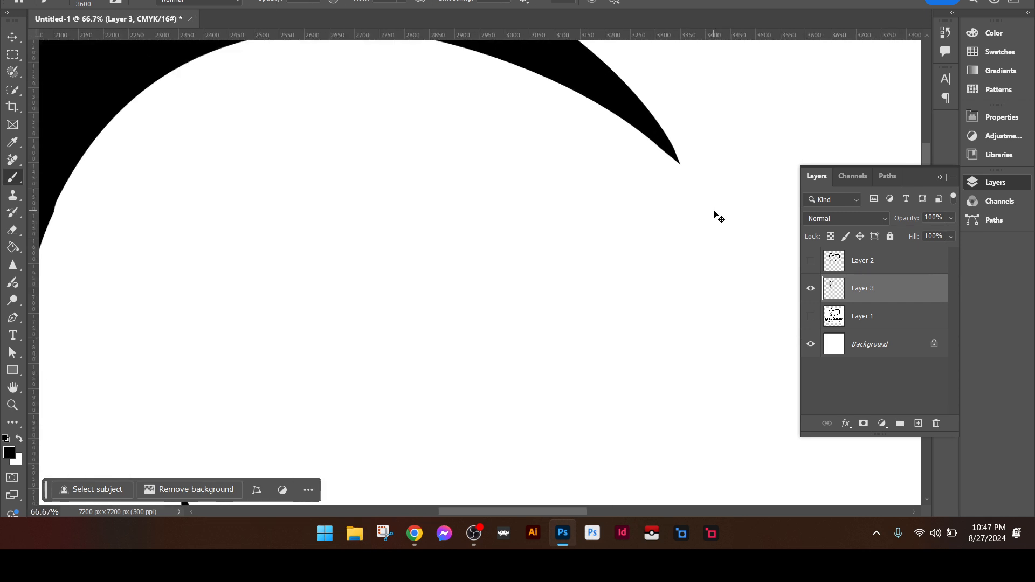
pyautogui.moveTo(513, 208); pyautogui.dragTo(511, 323)
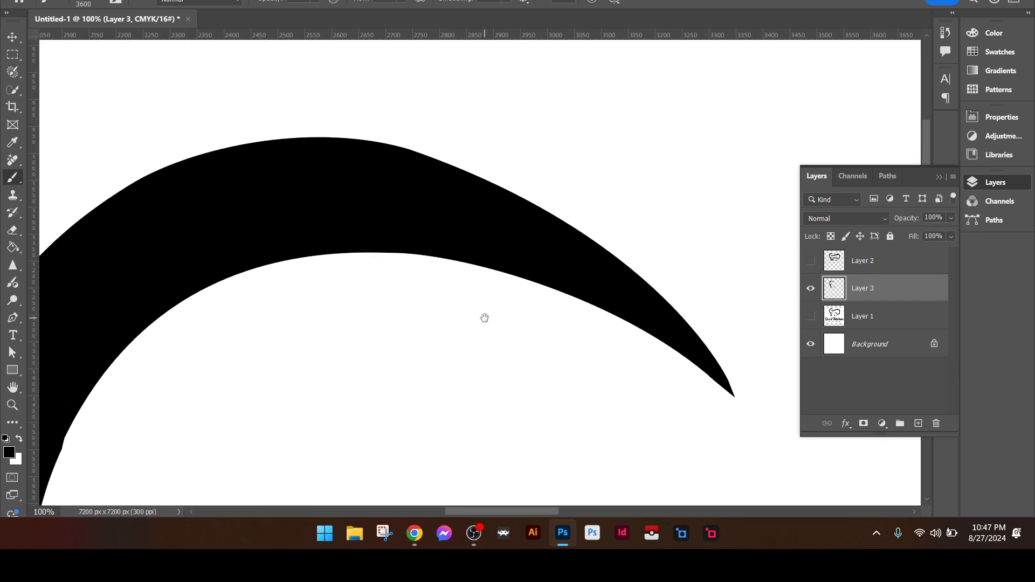
pyautogui.moveTo(484, 318)
pyautogui.mouseDown()
pyautogui.moveTo(590, 330)
pyautogui.moveTo(654, 308)
pyautogui.moveTo(442, 302)
pyautogui.mouseUp()
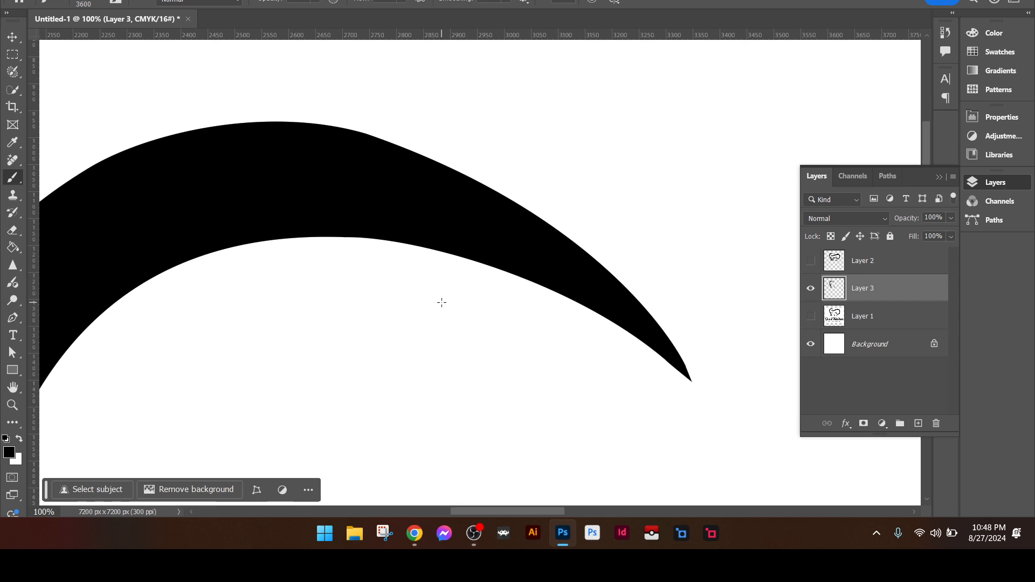
pyautogui.hotkey('ctrl', '0')
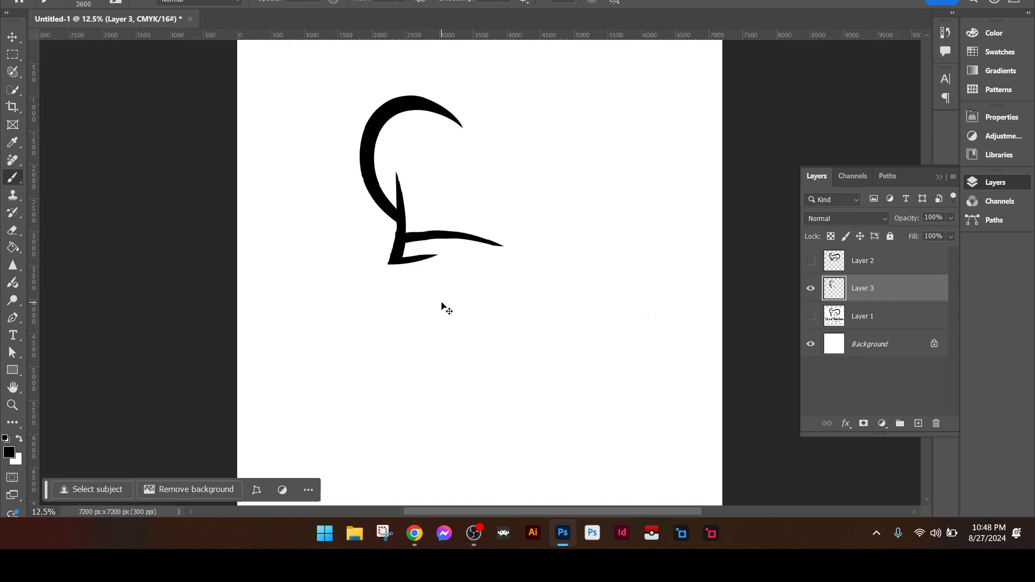
pyautogui.hotkey('ctrl', '+')
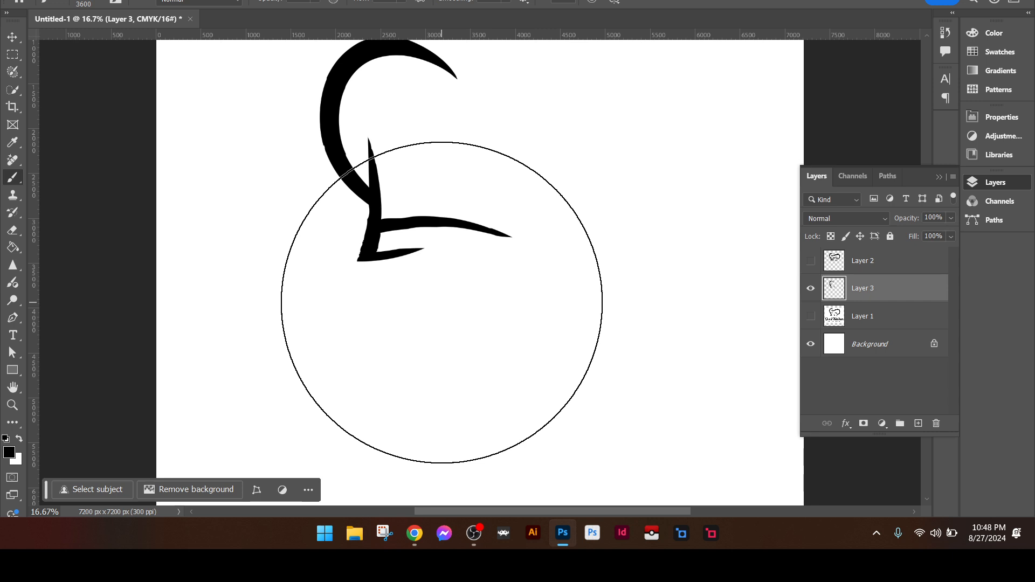
pyautogui.hotkey('ctrl', '0')
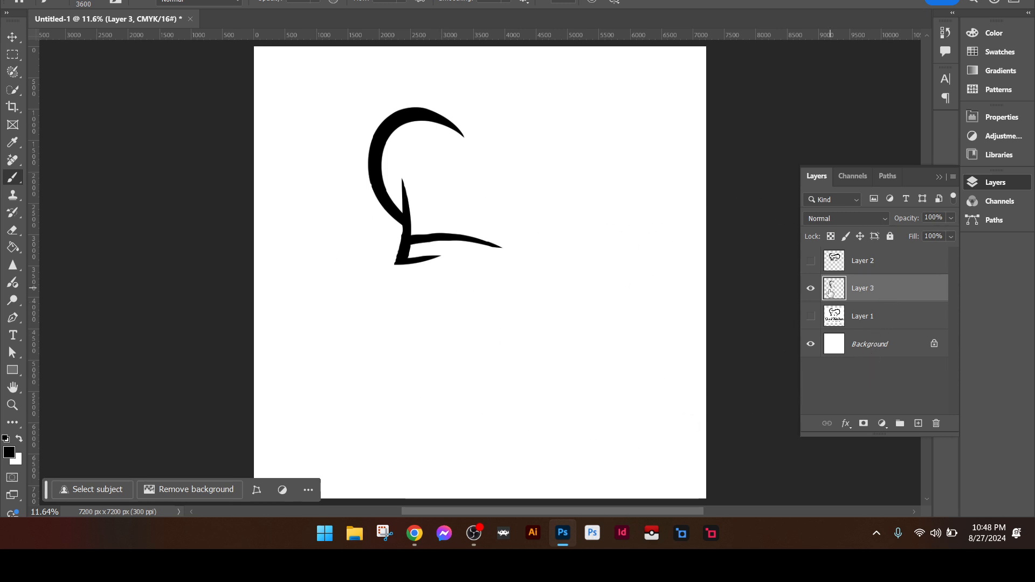
# View the hat on Layer 2 without Layer 3, and switch to the original logo on Layer 1 with Layers 2 and 3 hidden.
pyautogui.click(811, 261)
pyautogui.click(810, 288)
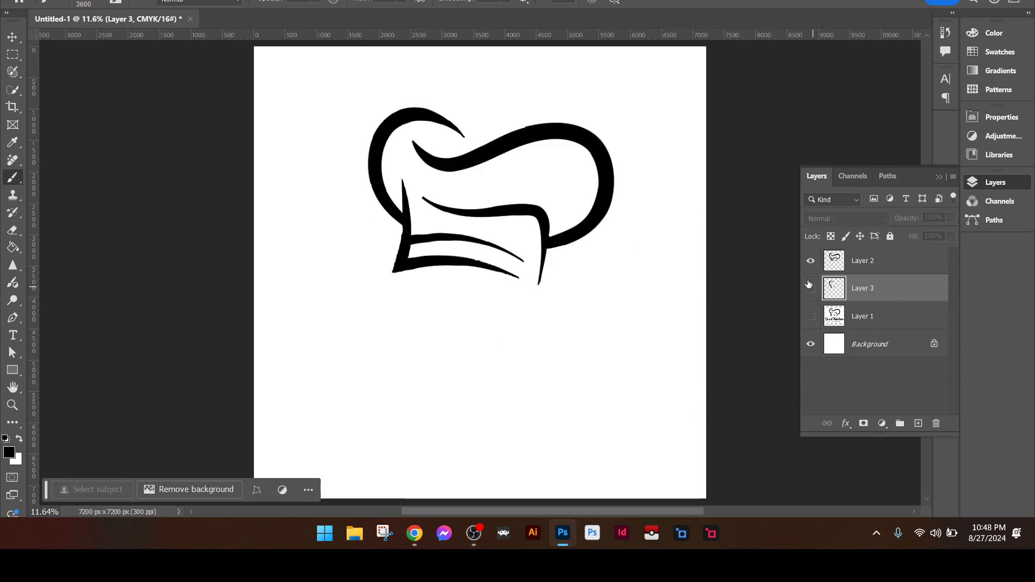
pyautogui.click(810, 261)
pyautogui.click(811, 316)
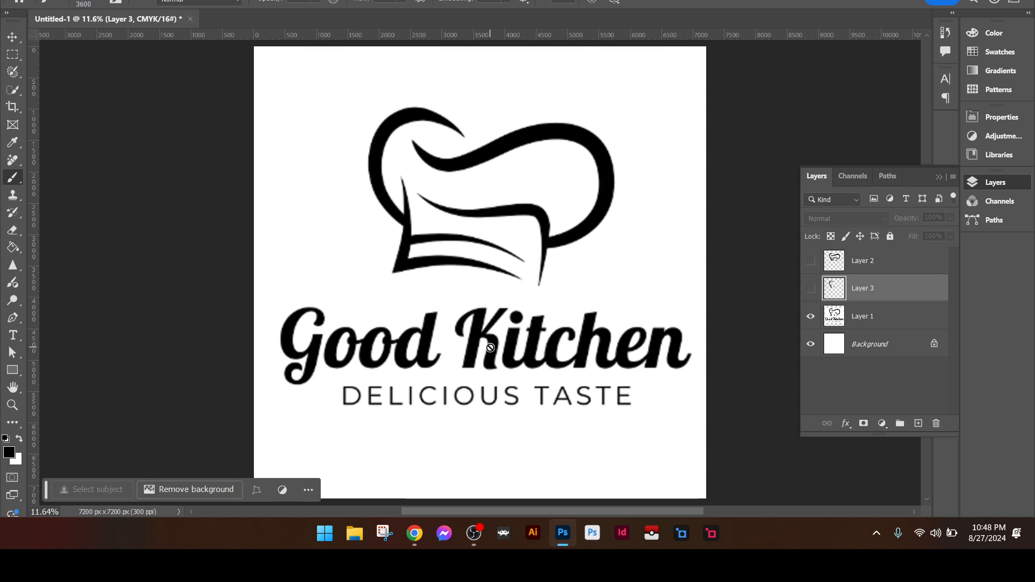
pyautogui.click(473, 534)
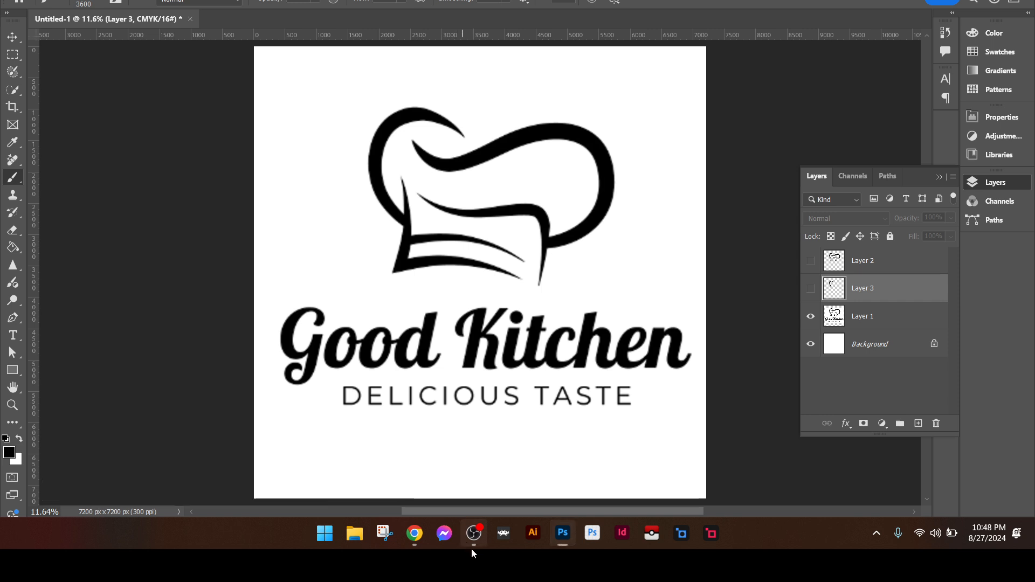